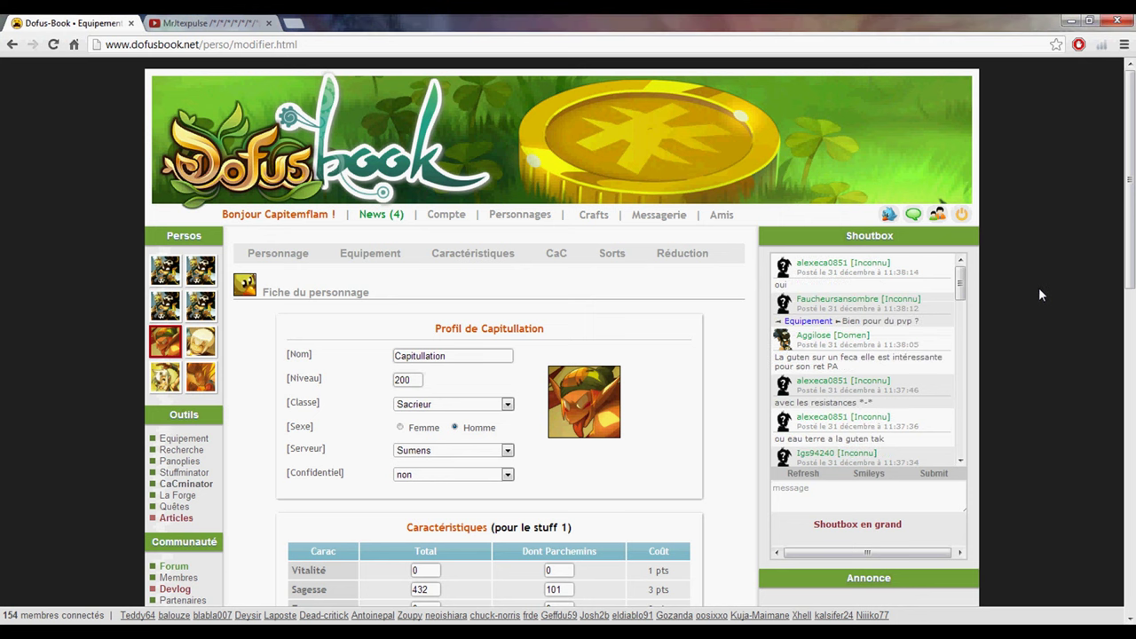
{"action": "scroll", "coordinate": [1039, 288], "scroll_direction": "down", "scroll_amount": 3}
{"action": "scroll", "coordinate": [1039, 288], "scroll_direction": "up", "scroll_amount": 3}
{"action": "scroll", "coordinate": [1043, 284], "scroll_direction": "down", "scroll_amount": 4}
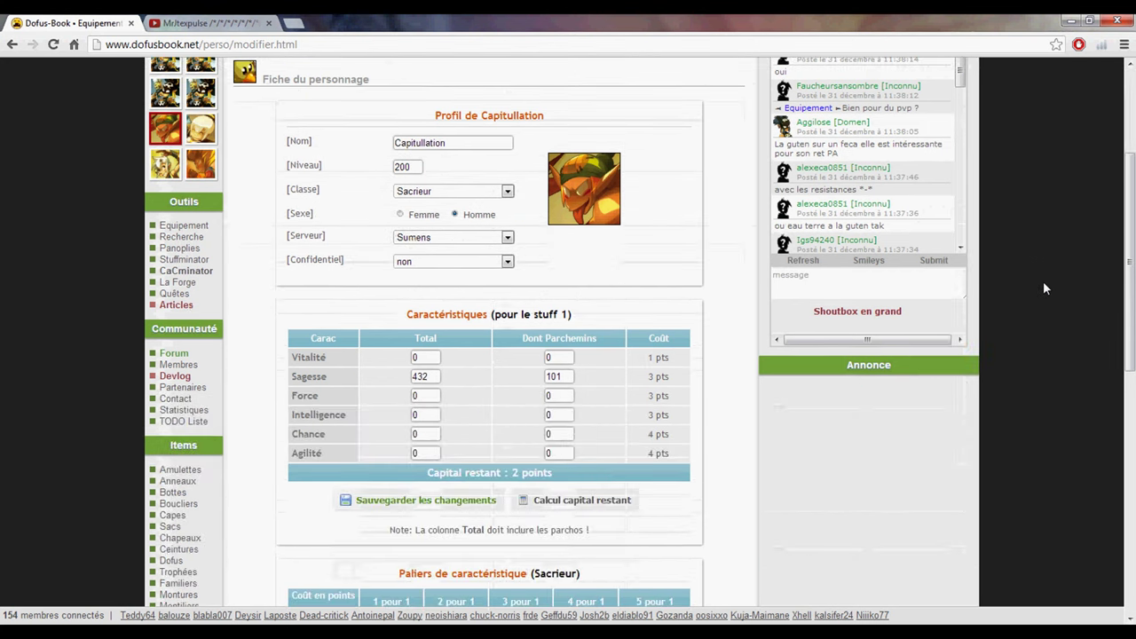
{"action": "scroll", "coordinate": [1044, 281], "scroll_direction": "up", "scroll_amount": 2}
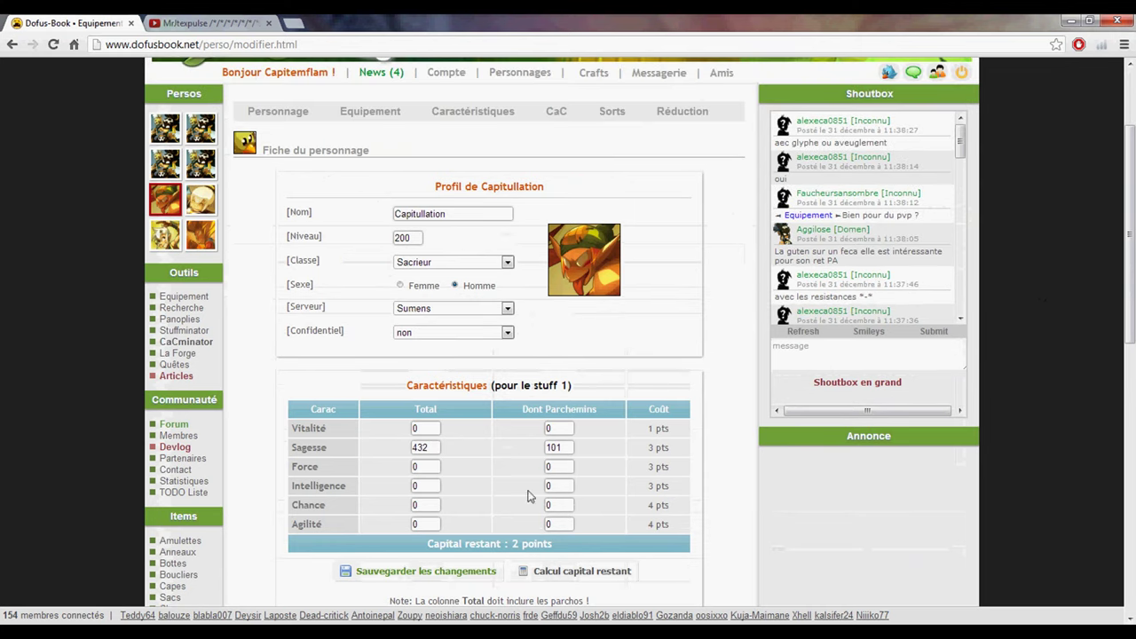
- Open the character's equipment, search the mounts for "doré" and equip the Dragodinde Dorée
{"action": "left_click", "coordinate": [369, 118]}
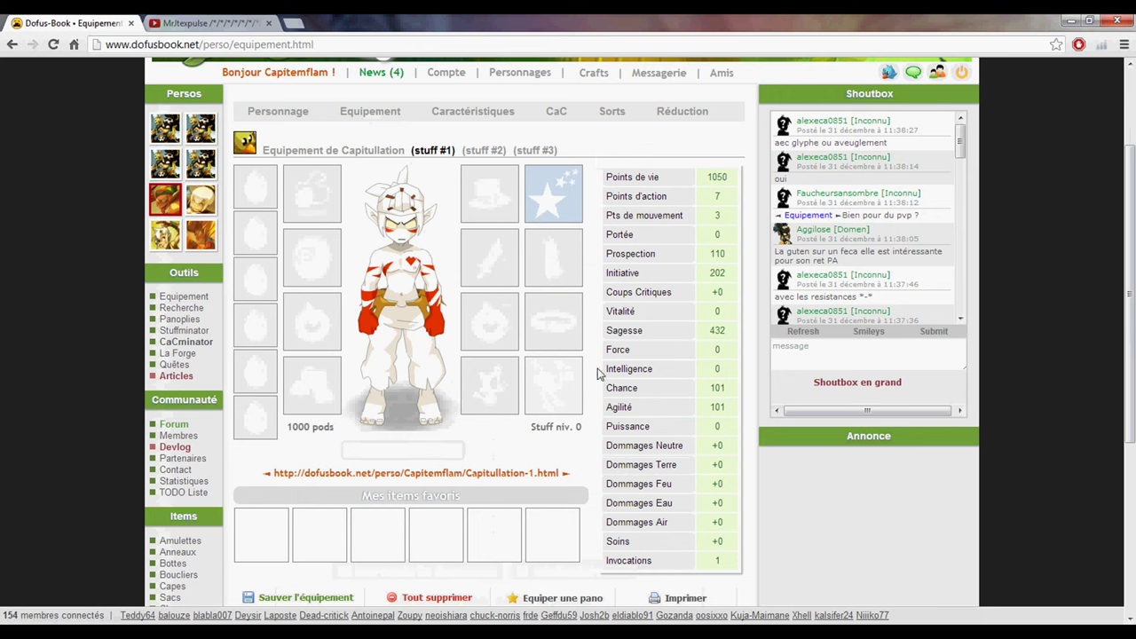
{"action": "left_click", "coordinate": [555, 387]}
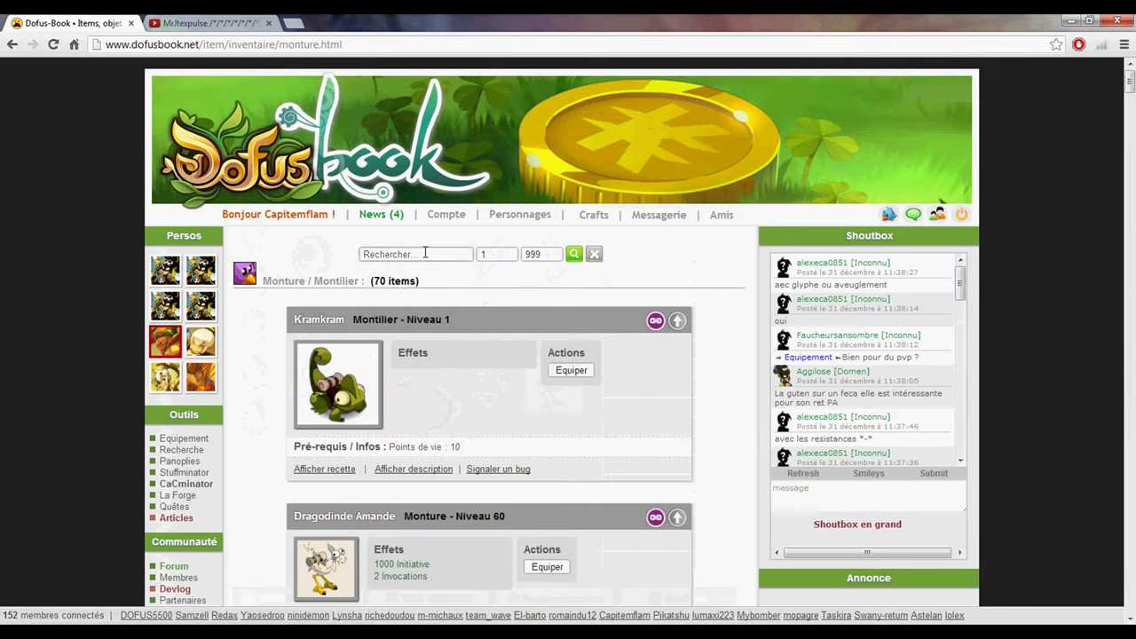
{"action": "left_click", "coordinate": [425, 253]}
{"action": "type", "text": "doré"}
{"action": "key", "text": "Return"}
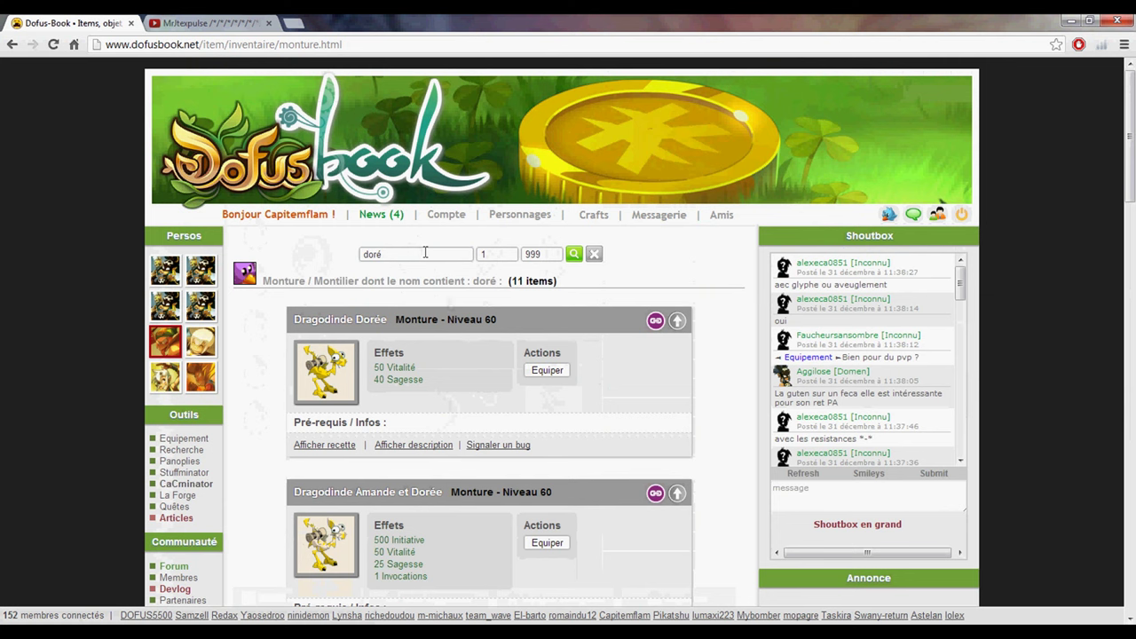
{"action": "left_click", "coordinate": [546, 370]}
- Equip the orange egg-shaped Dofus in the first Dofus slot
{"action": "left_click", "coordinate": [257, 331]}
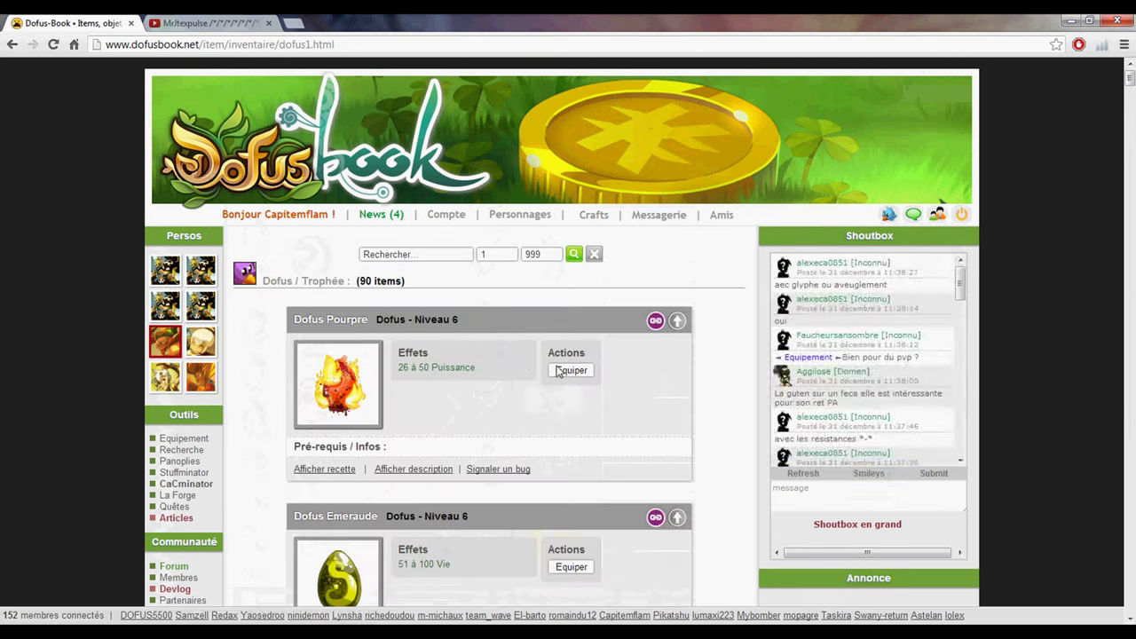
{"action": "scroll", "coordinate": [654, 385], "scroll_direction": "down", "scroll_amount": 10}
{"action": "left_click", "coordinate": [571, 376]}
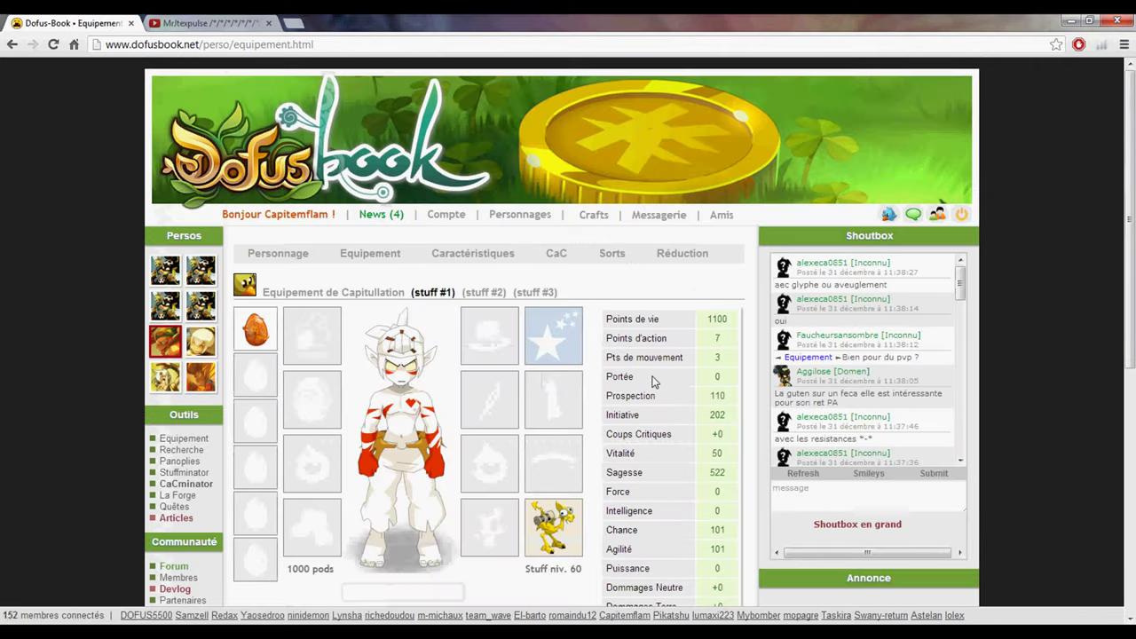
- Equip all items of the level 114 Panoplie Ancestrale from the level 81 à 120 sets
{"action": "scroll", "coordinate": [594, 390], "scroll_direction": "down", "scroll_amount": 1}
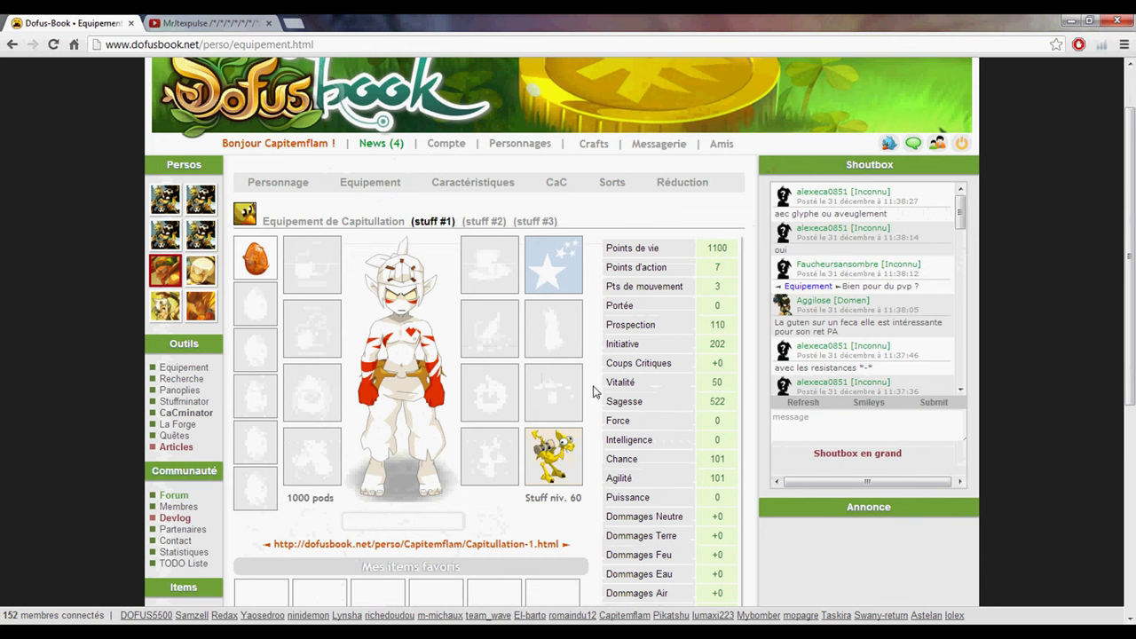
{"action": "scroll", "coordinate": [595, 393], "scroll_direction": "down", "scroll_amount": 3}
{"action": "left_click", "coordinate": [579, 454]}
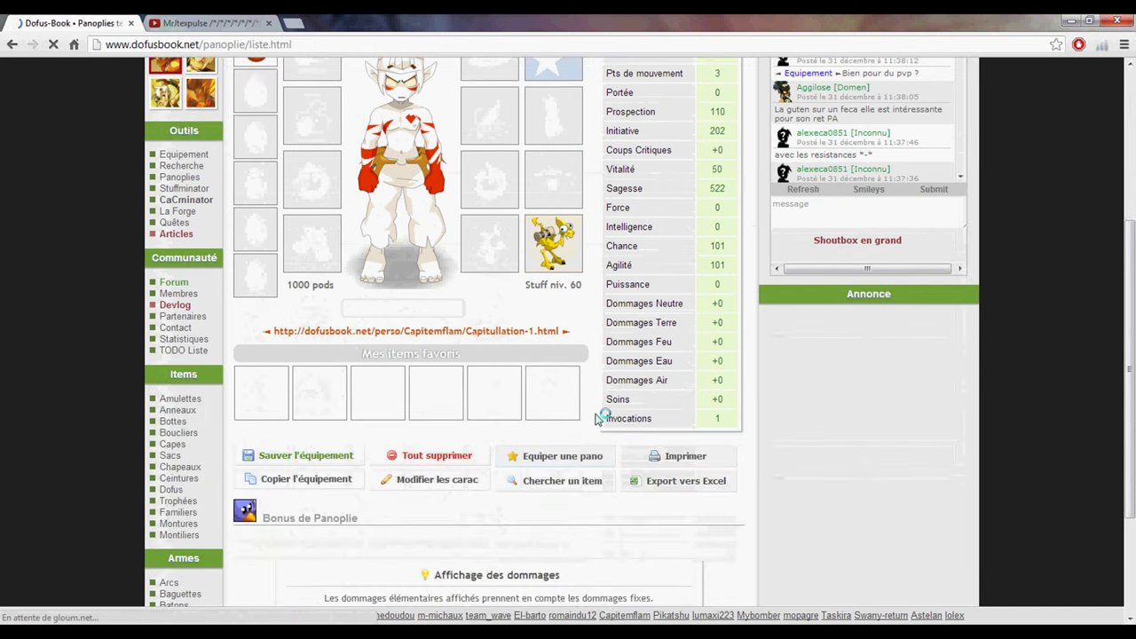
{"action": "left_click", "coordinate": [517, 281]}
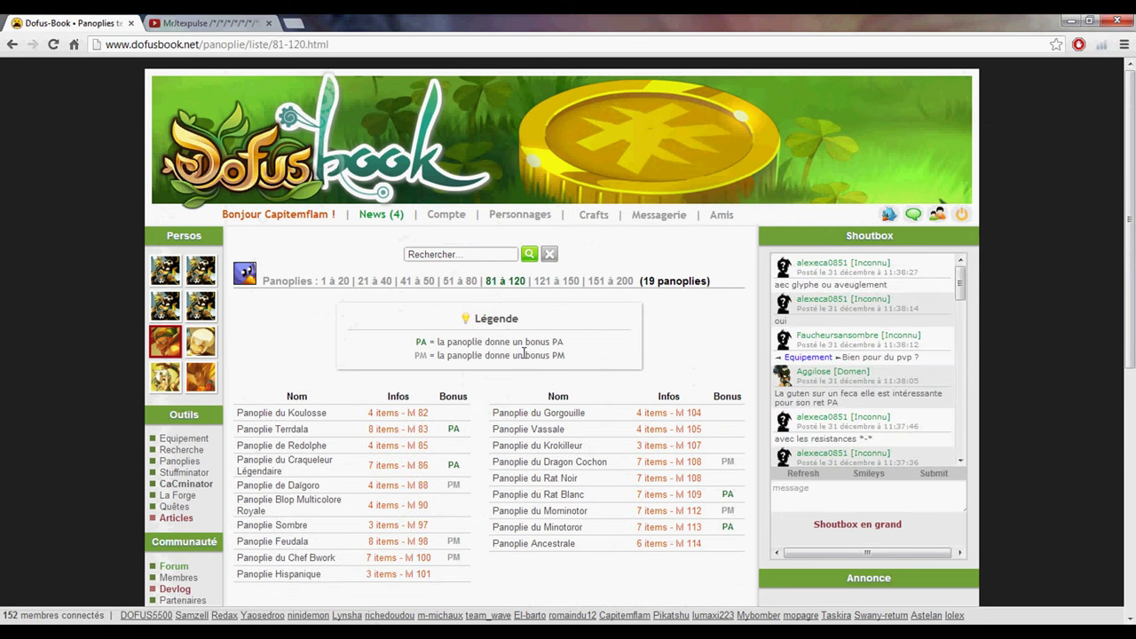
{"action": "left_click", "coordinate": [541, 543]}
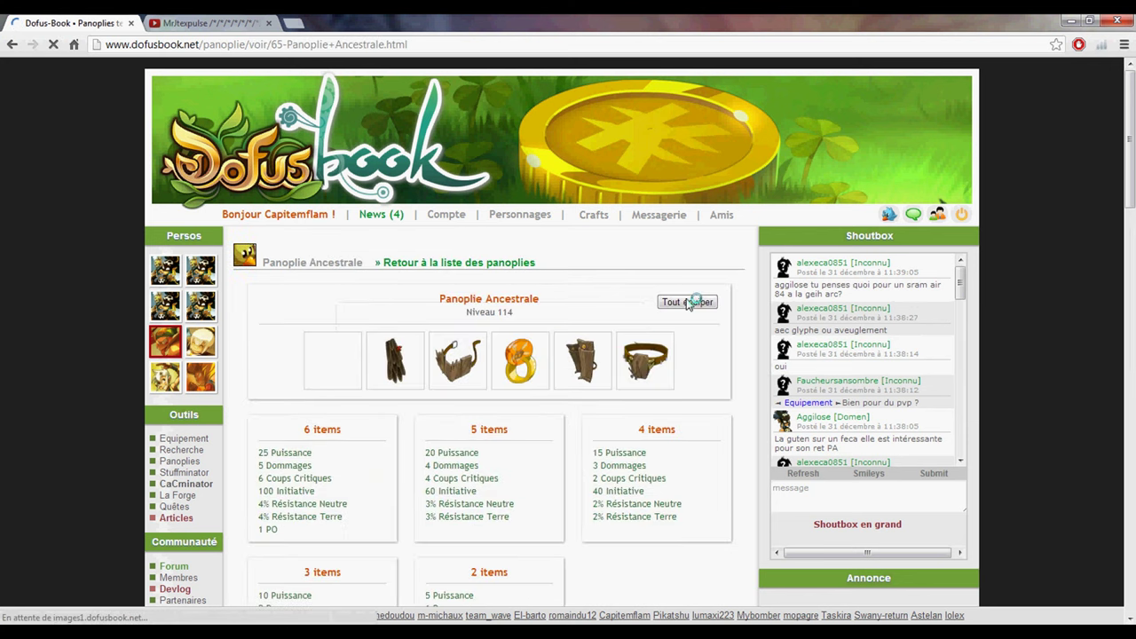
{"action": "left_click", "coordinate": [690, 303]}
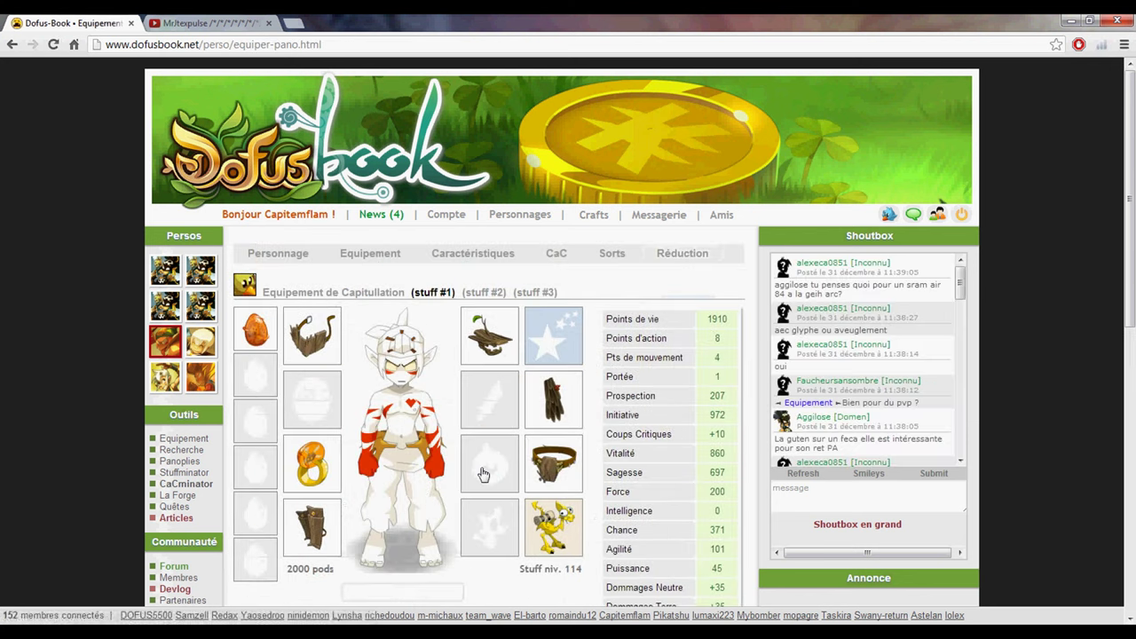
- Fill the second ring slot with the Anneau du Dragon Cochon from the level 101 à 150 rings
{"action": "left_click", "coordinate": [483, 468]}
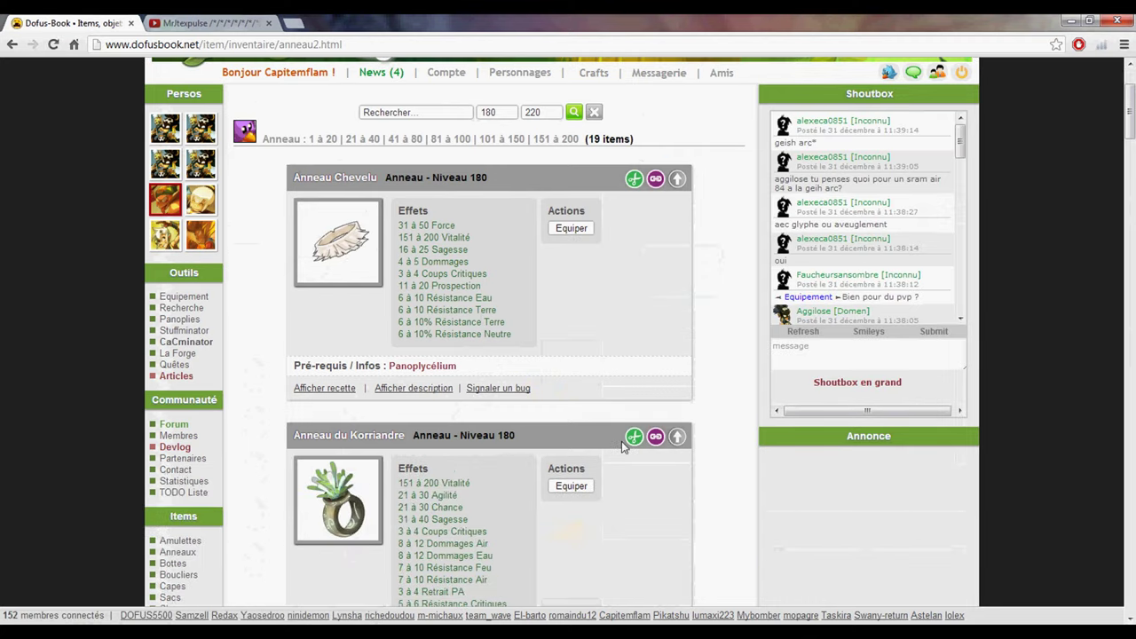
{"action": "scroll", "coordinate": [617, 444], "scroll_direction": "down", "scroll_amount": 4}
{"action": "scroll", "coordinate": [570, 284], "scroll_direction": "up", "scroll_amount": 4}
{"action": "left_click", "coordinate": [450, 280]}
{"action": "scroll", "coordinate": [605, 343], "scroll_direction": "down", "scroll_amount": 6}
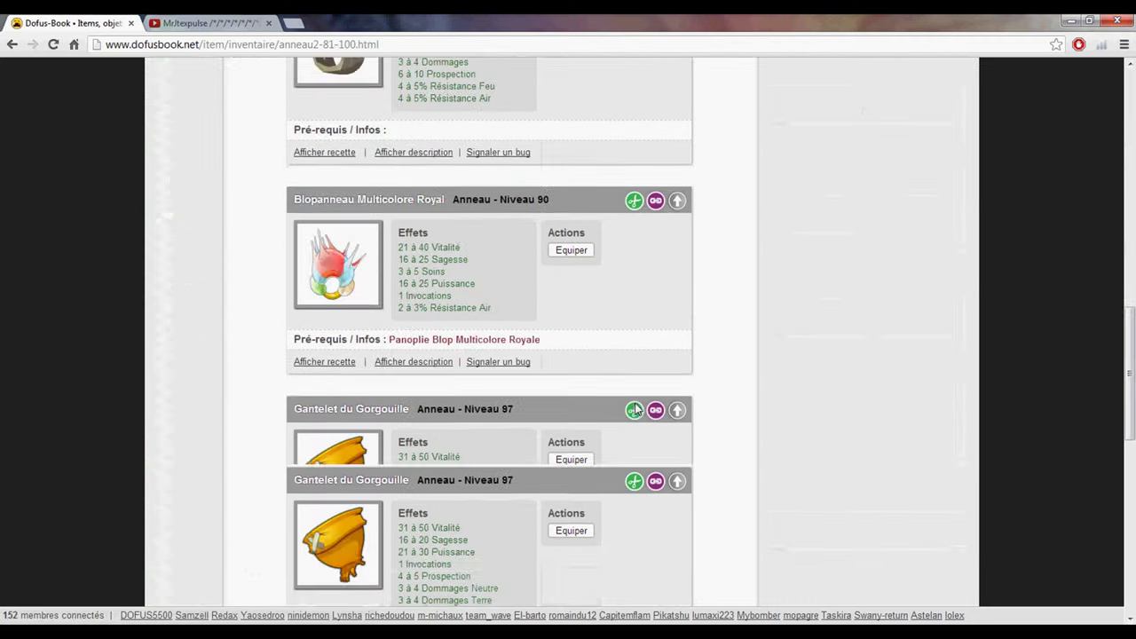
{"action": "scroll", "coordinate": [636, 409], "scroll_direction": "down", "scroll_amount": 10}
{"action": "scroll", "coordinate": [636, 409], "scroll_direction": "up", "scroll_amount": 3}
{"action": "scroll", "coordinate": [635, 409], "scroll_direction": "up", "scroll_amount": 12}
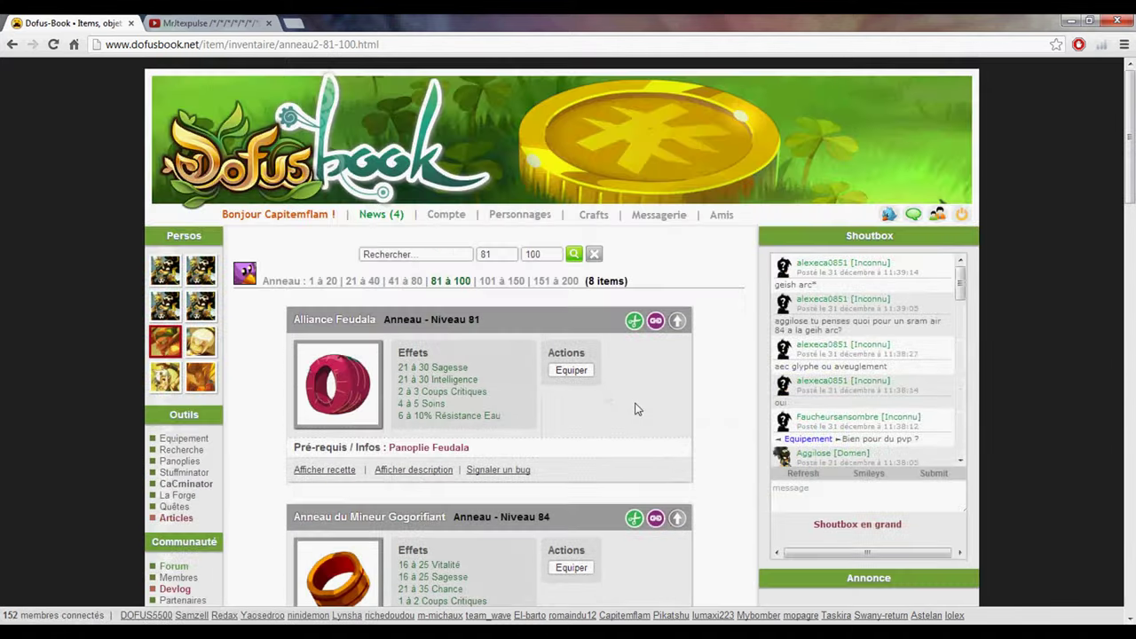
{"action": "left_click", "coordinate": [502, 280]}
{"action": "scroll", "coordinate": [639, 397], "scroll_direction": "down", "scroll_amount": 5}
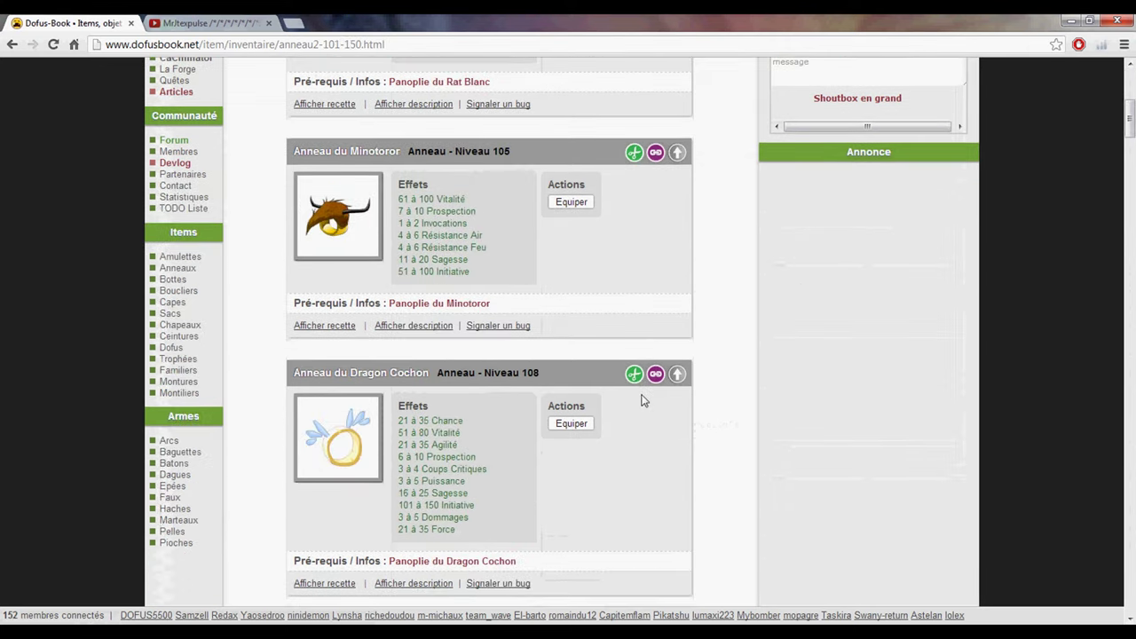
{"action": "left_click", "coordinate": [579, 424]}
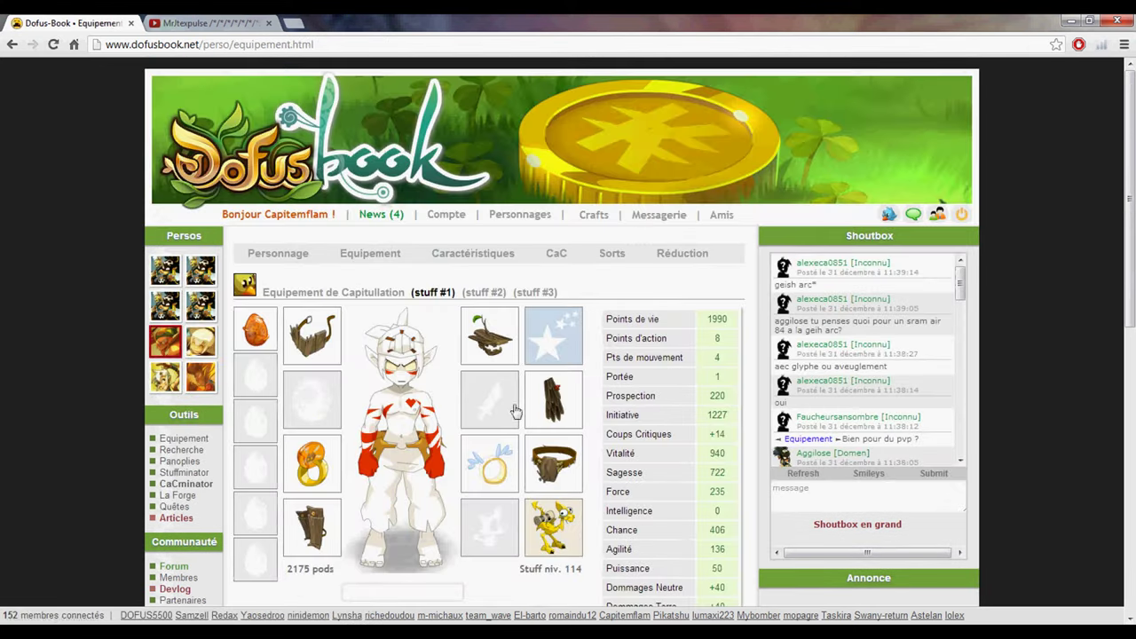
- Set up an item search for the weapon slot with the Baton category and the item name "ton"
{"action": "left_click", "coordinate": [504, 401]}
{"action": "left_click", "coordinate": [358, 368]}
{"action": "left_click", "coordinate": [667, 330]}
{"action": "type", "text": "ton"}
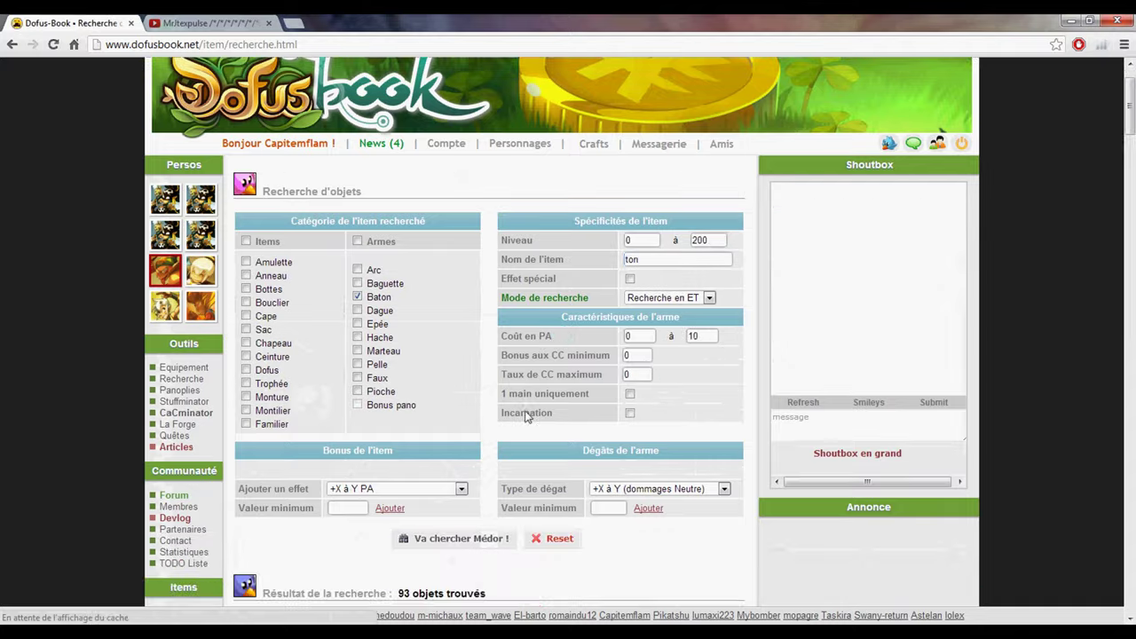
- Equip the level 40 Bâton Tont'Ata from the second page of the staff results
{"action": "scroll", "coordinate": [582, 393], "scroll_direction": "down", "scroll_amount": 5}
{"action": "scroll", "coordinate": [613, 380], "scroll_direction": "down", "scroll_amount": 15}
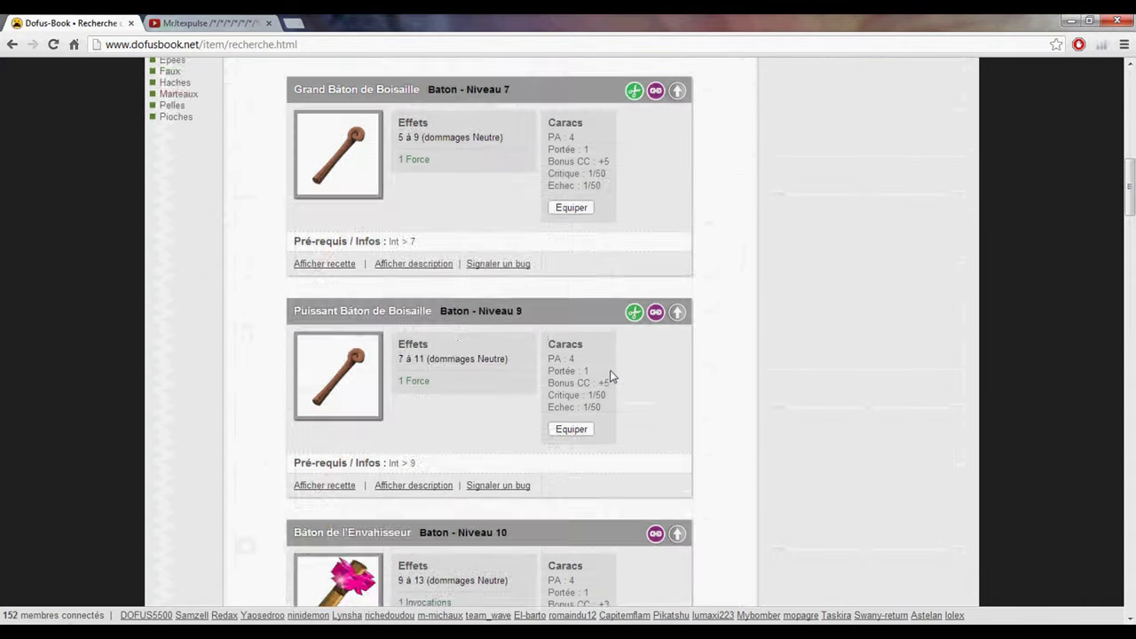
{"action": "scroll", "coordinate": [611, 377], "scroll_direction": "down", "scroll_amount": 15}
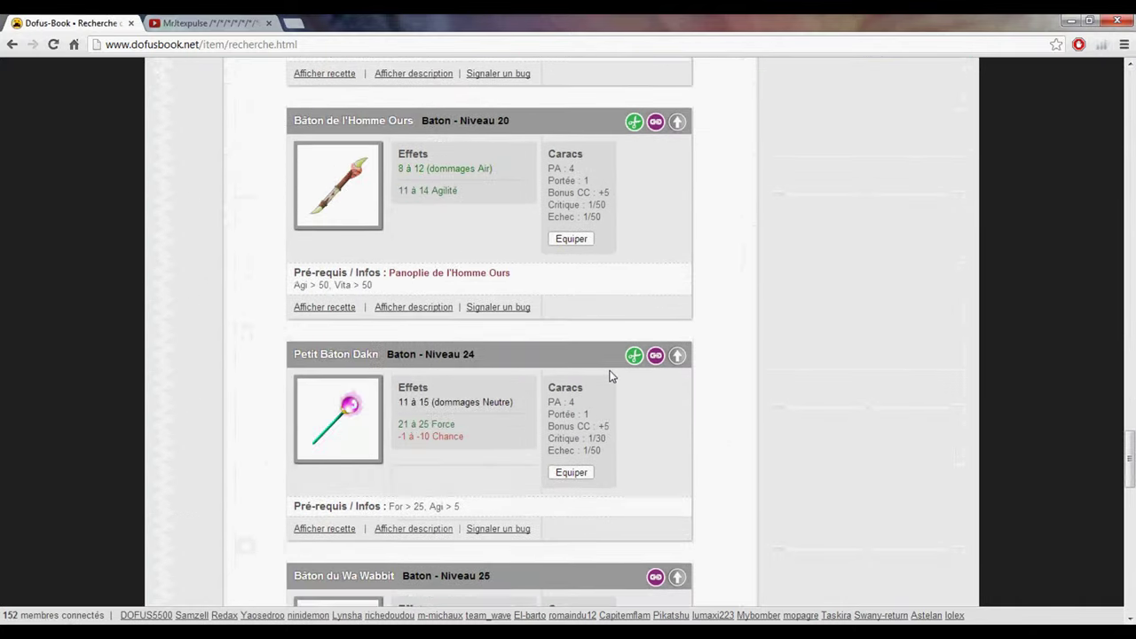
{"action": "scroll", "coordinate": [609, 376], "scroll_direction": "down", "scroll_amount": 5}
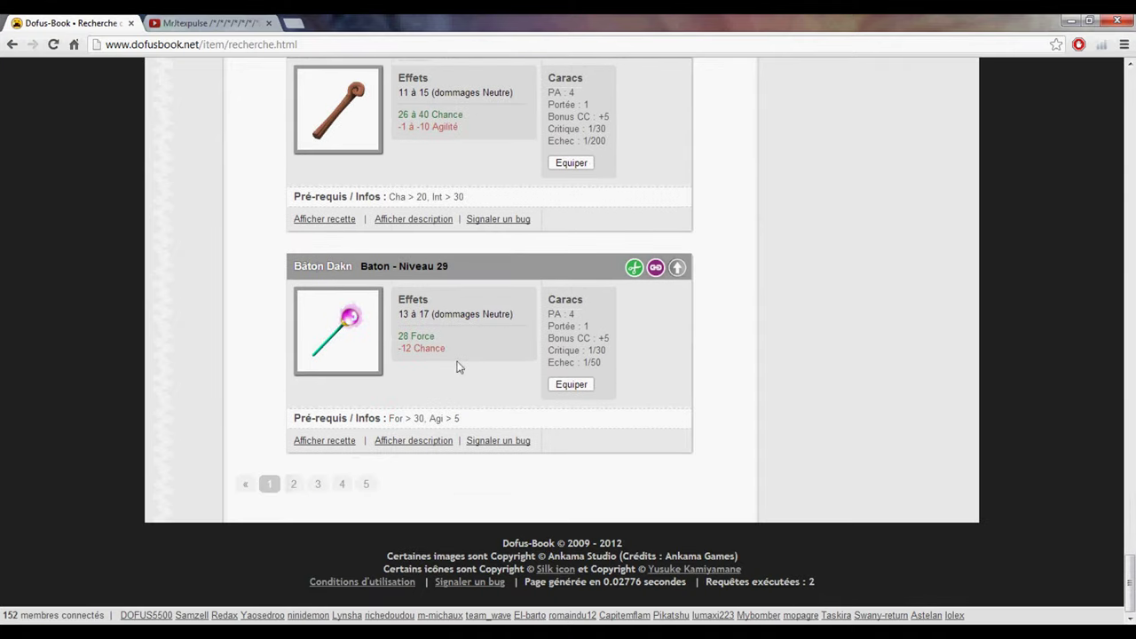
{"action": "left_click", "coordinate": [297, 486]}
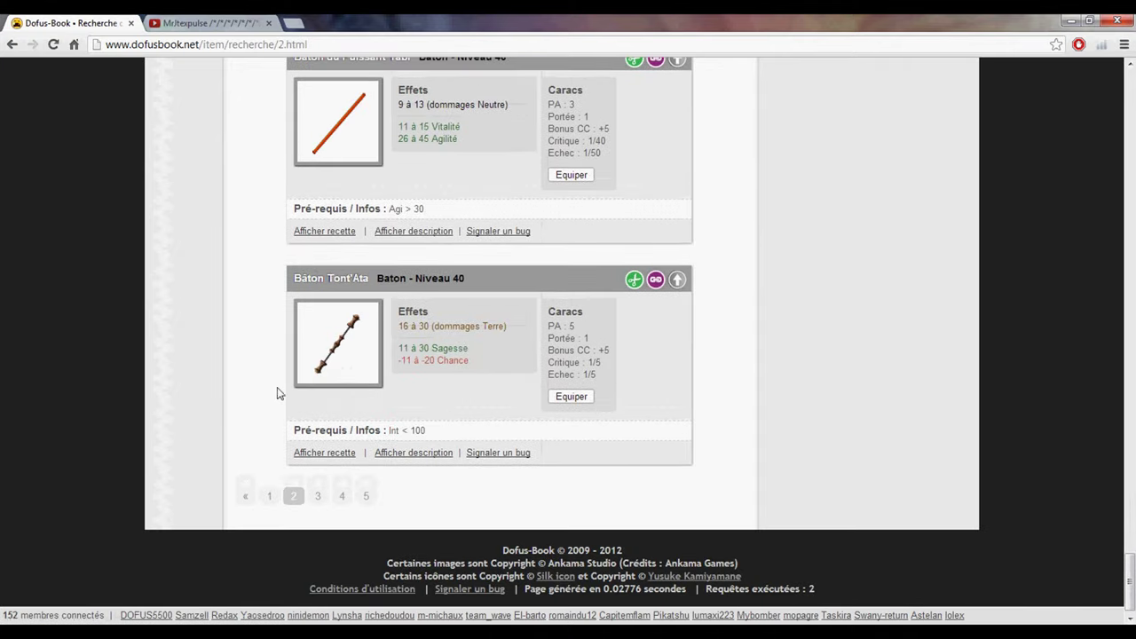
{"action": "left_click", "coordinate": [571, 398]}
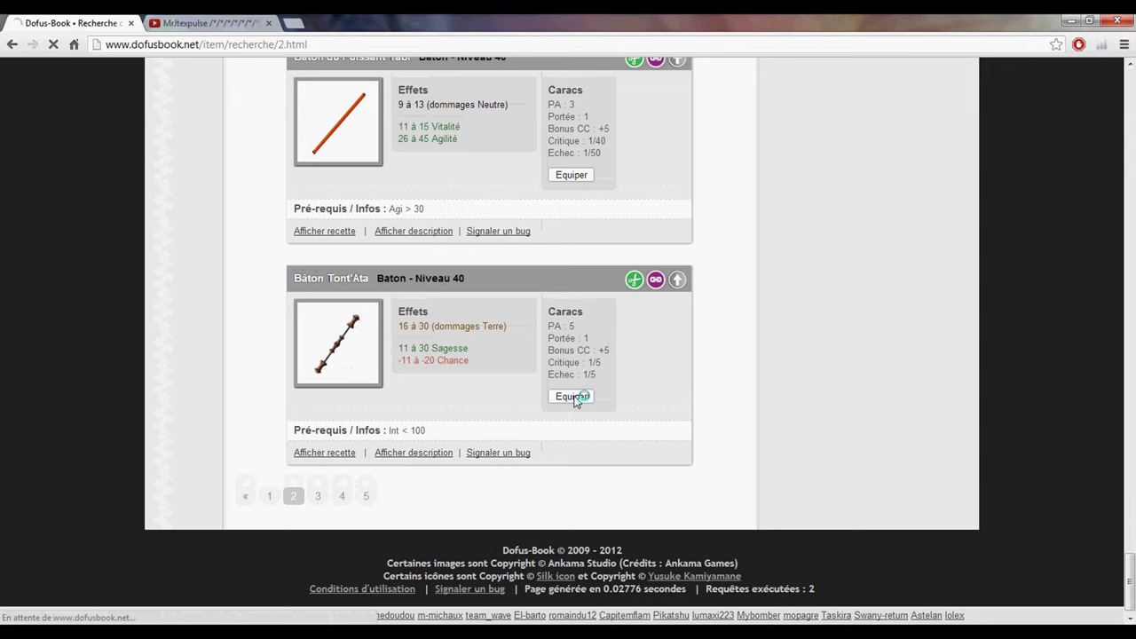
- Replace the Abracapa Ancestrale cape with the Corbacape Mastralis from the level 101 à 150 capes
{"action": "scroll", "coordinate": [593, 401], "scroll_direction": "down", "scroll_amount": 3}
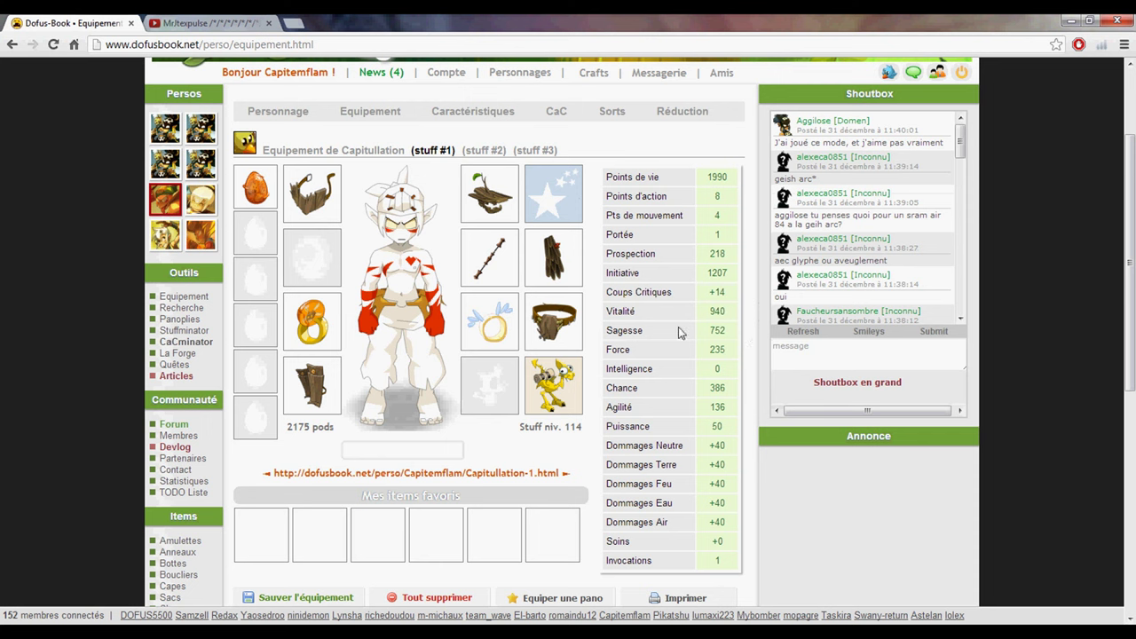
{"action": "left_click", "coordinate": [556, 267]}
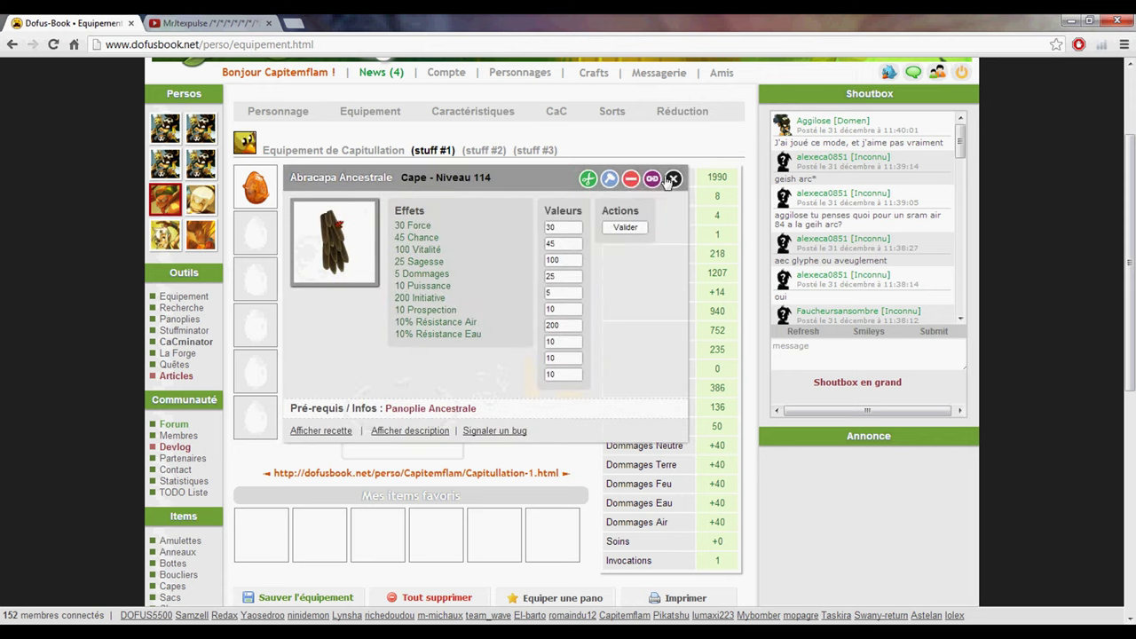
{"action": "left_click", "coordinate": [631, 181]}
{"action": "left_click", "coordinate": [591, 277]}
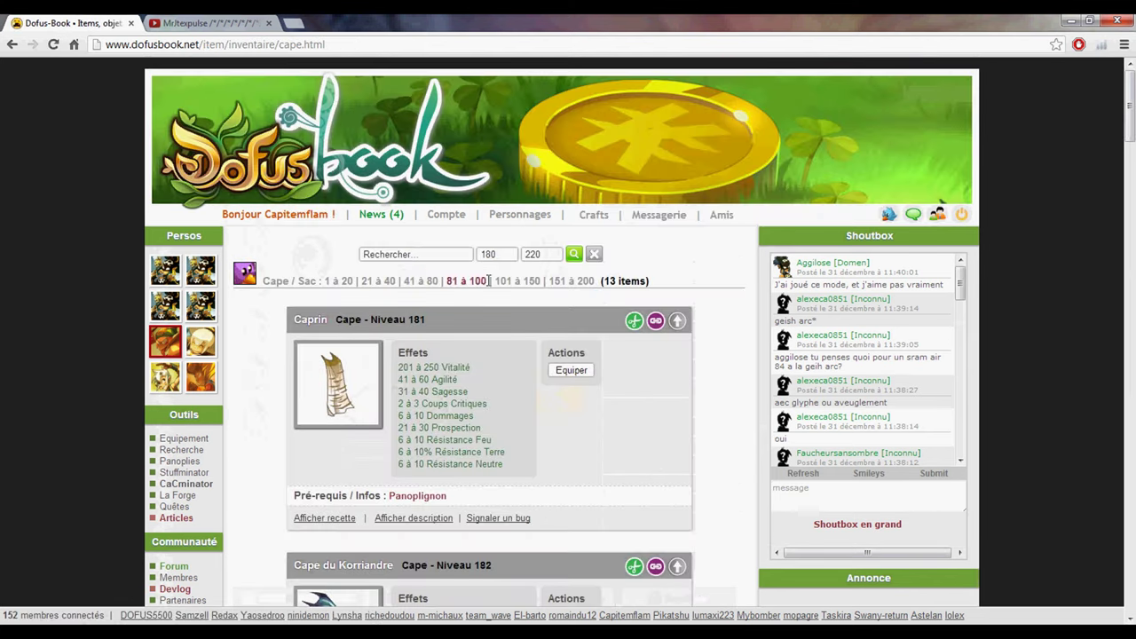
{"action": "left_click", "coordinate": [517, 282]}
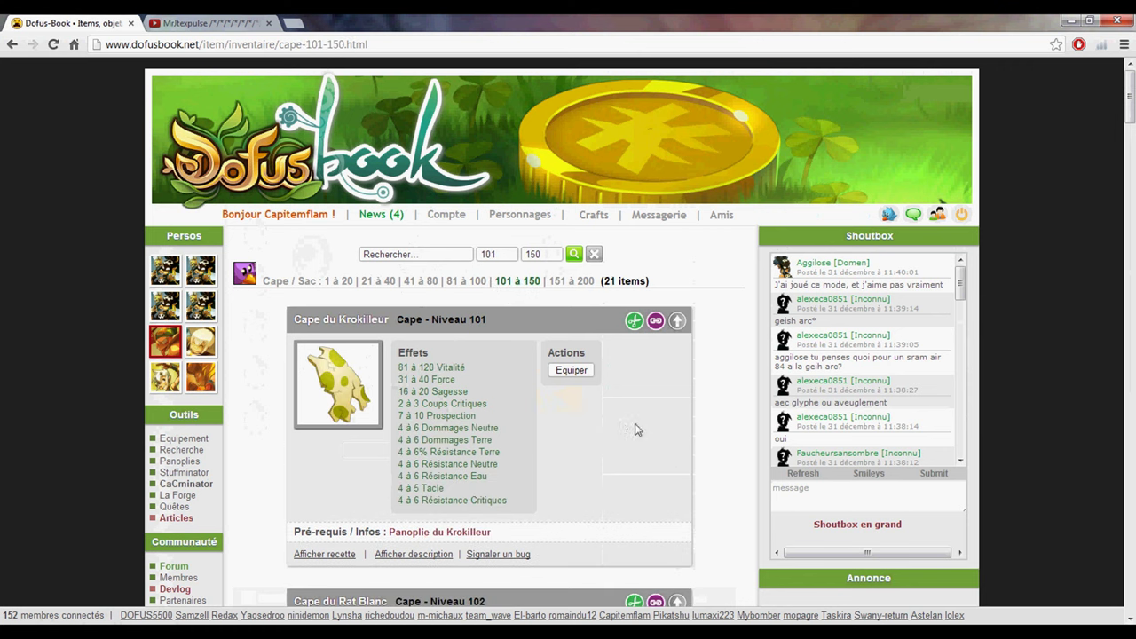
{"action": "scroll", "coordinate": [635, 431], "scroll_direction": "down", "scroll_amount": 5}
{"action": "scroll", "coordinate": [635, 431], "scroll_direction": "down", "scroll_amount": 20}
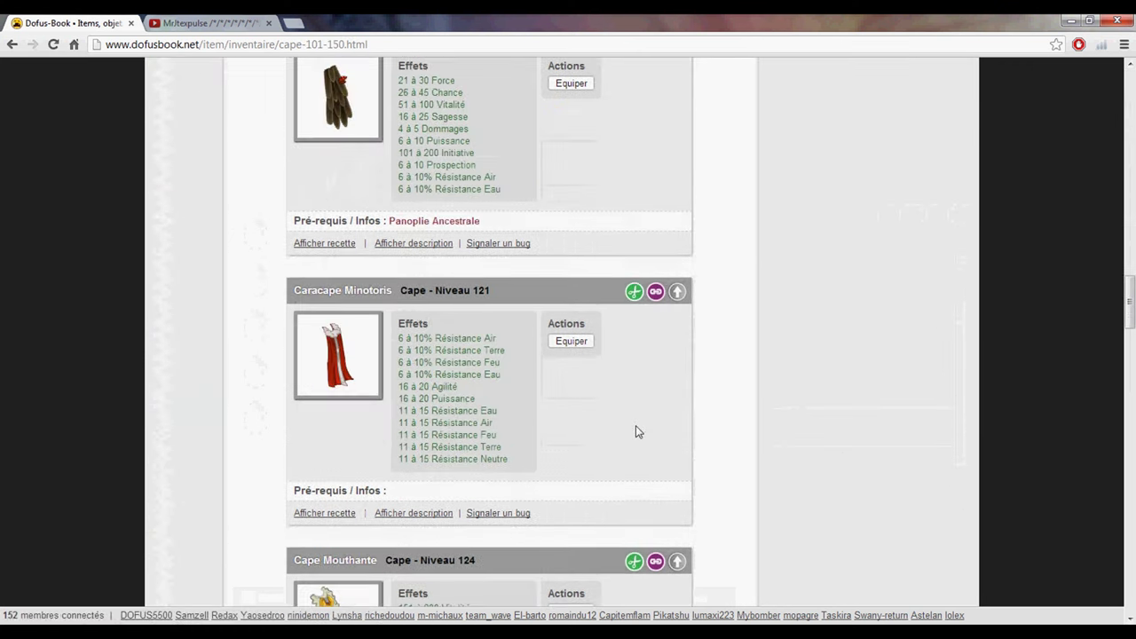
{"action": "scroll", "coordinate": [636, 432], "scroll_direction": "down", "scroll_amount": 7}
{"action": "scroll", "coordinate": [634, 432], "scroll_direction": "up", "scroll_amount": 2}
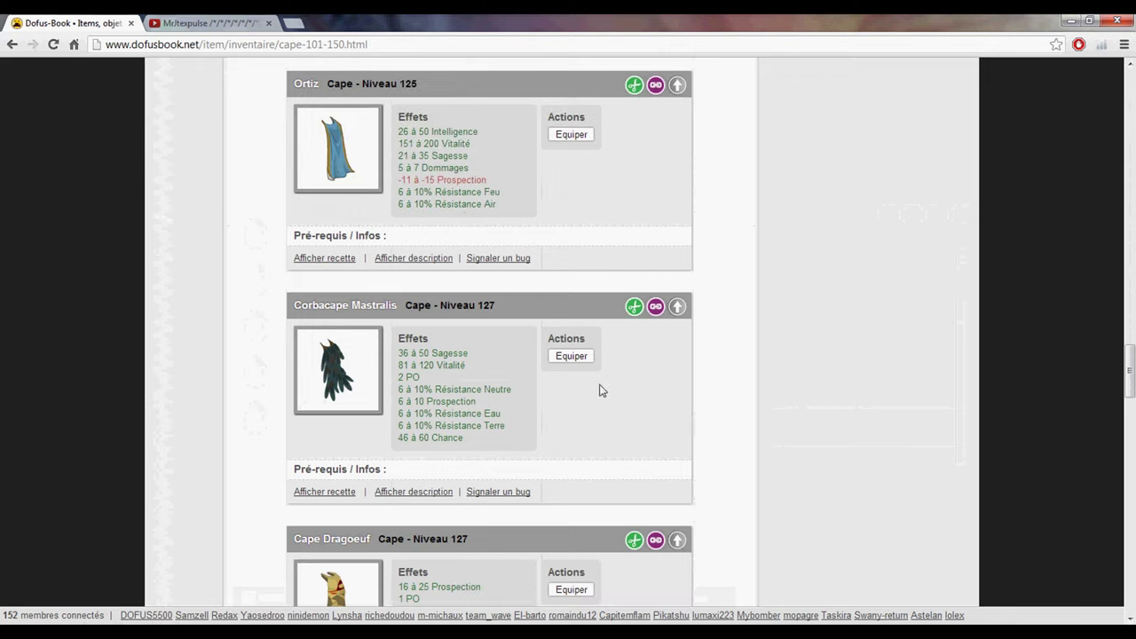
{"action": "left_click", "coordinate": [572, 356]}
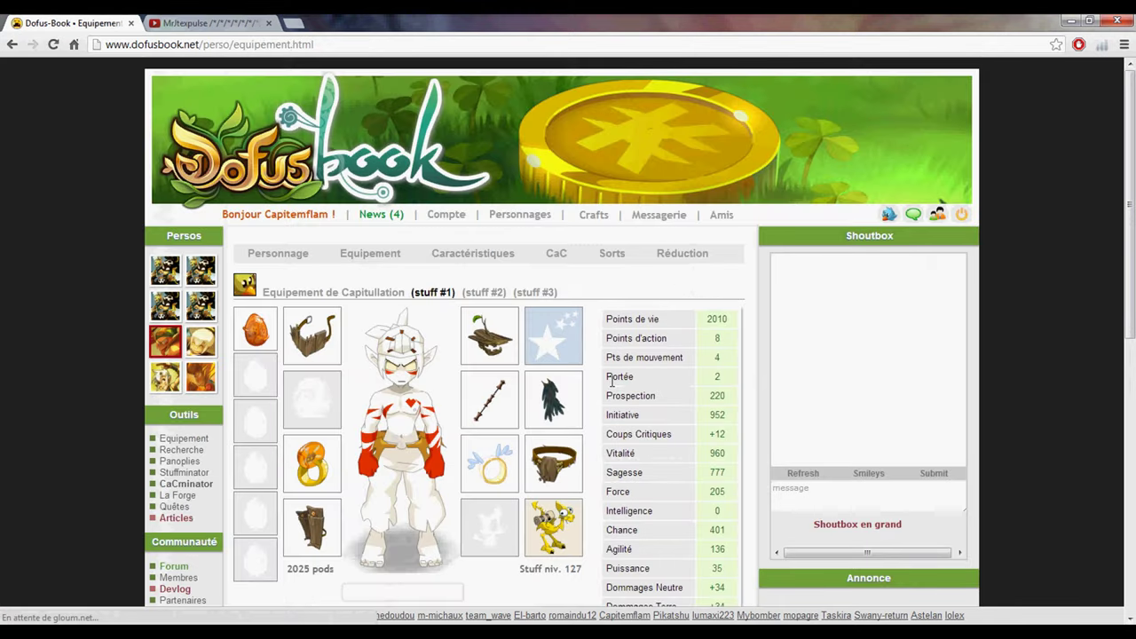
- Examine the effects and values of the equipped Corbacape Mastralis
{"action": "scroll", "coordinate": [573, 418], "scroll_direction": "down", "scroll_amount": 1}
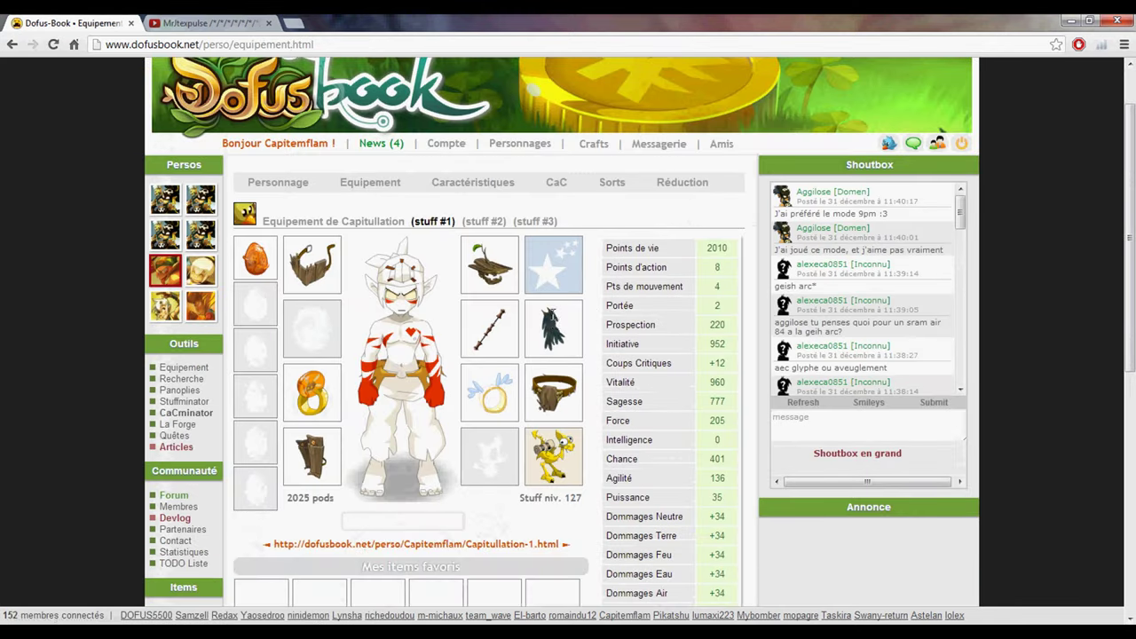
{"action": "left_click", "coordinate": [556, 322]}
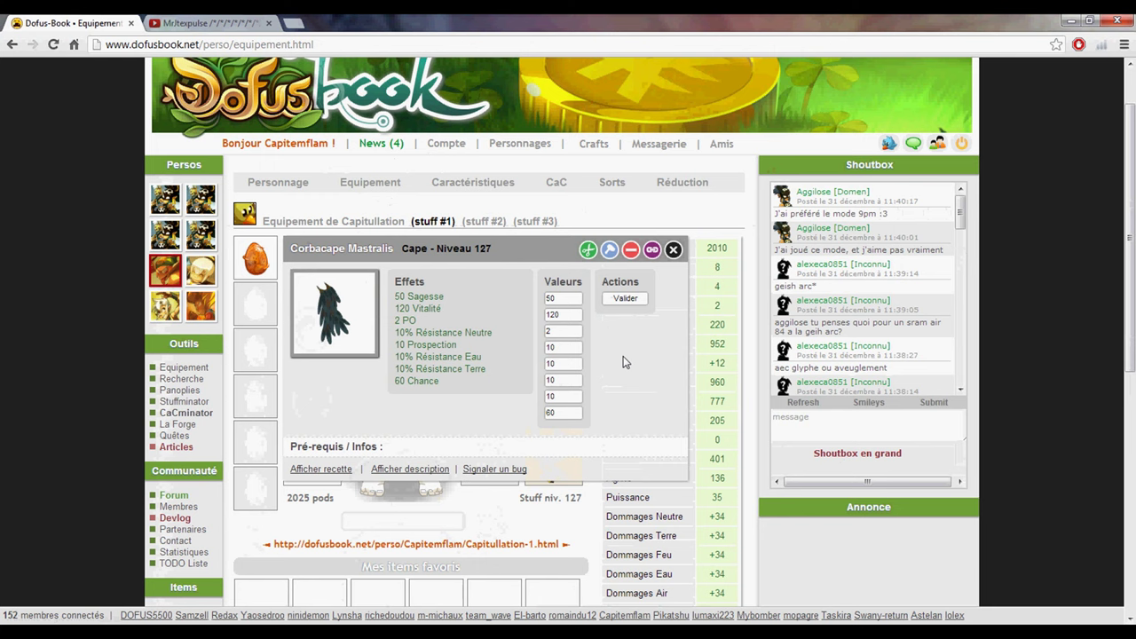
{"action": "left_click", "coordinate": [673, 249]}
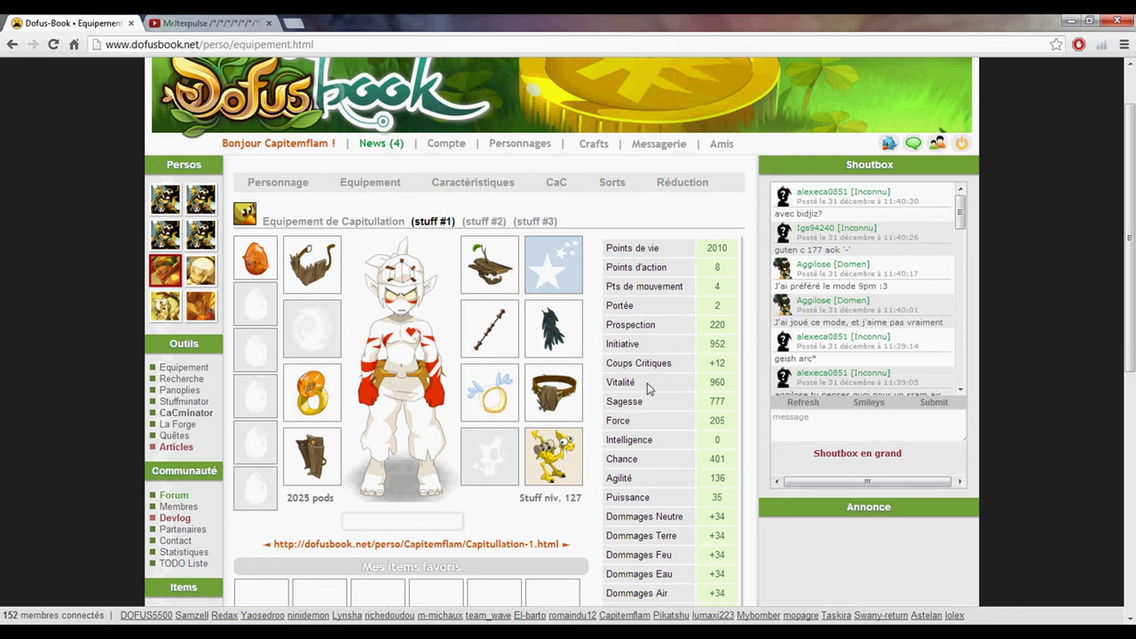
- Replace the equipped amulet with the Amulette du Royalmouth from the level 101 à 150 amulets
{"action": "left_click", "coordinate": [320, 271]}
{"action": "left_click", "coordinate": [632, 249]}
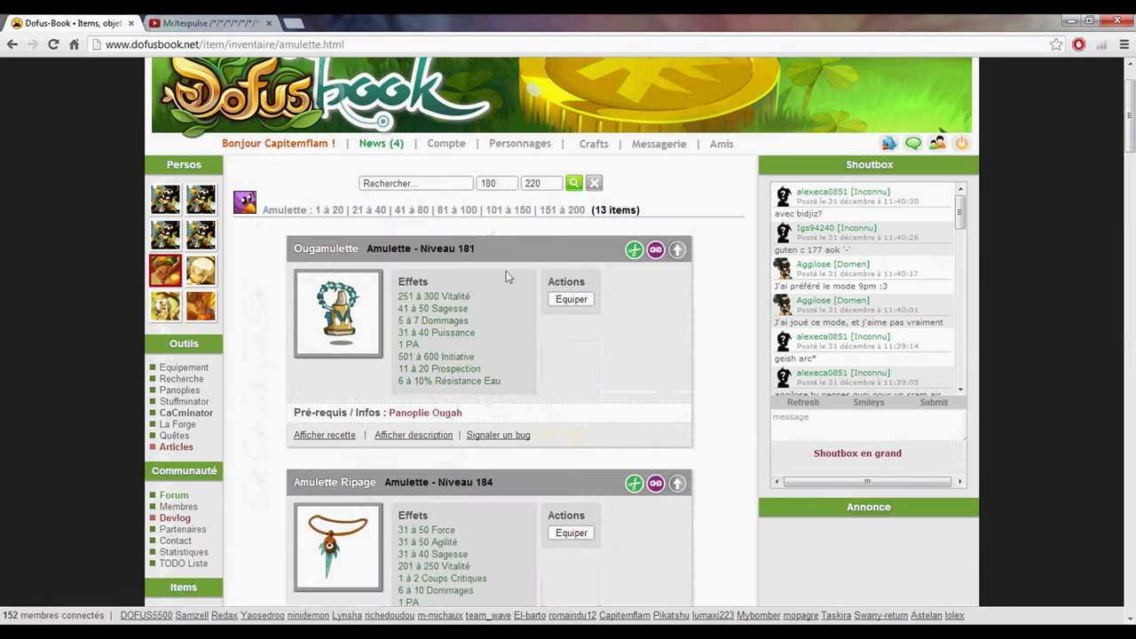
{"action": "left_click", "coordinate": [489, 211]}
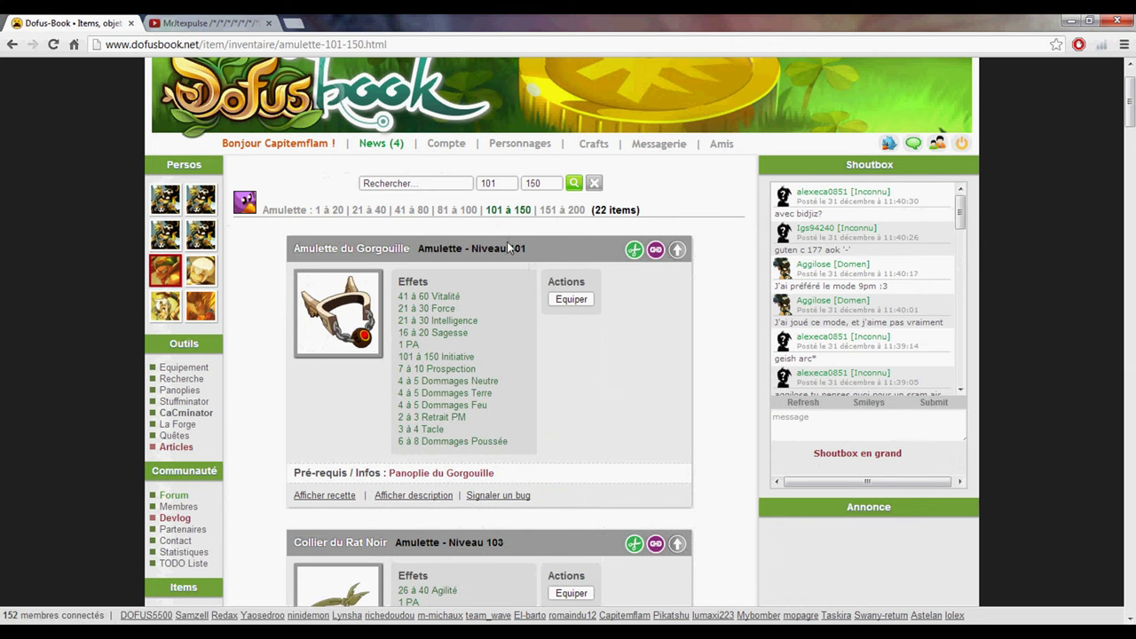
{"action": "scroll", "coordinate": [568, 355], "scroll_direction": "down", "scroll_amount": 20}
{"action": "scroll", "coordinate": [596, 369], "scroll_direction": "down", "scroll_amount": 15}
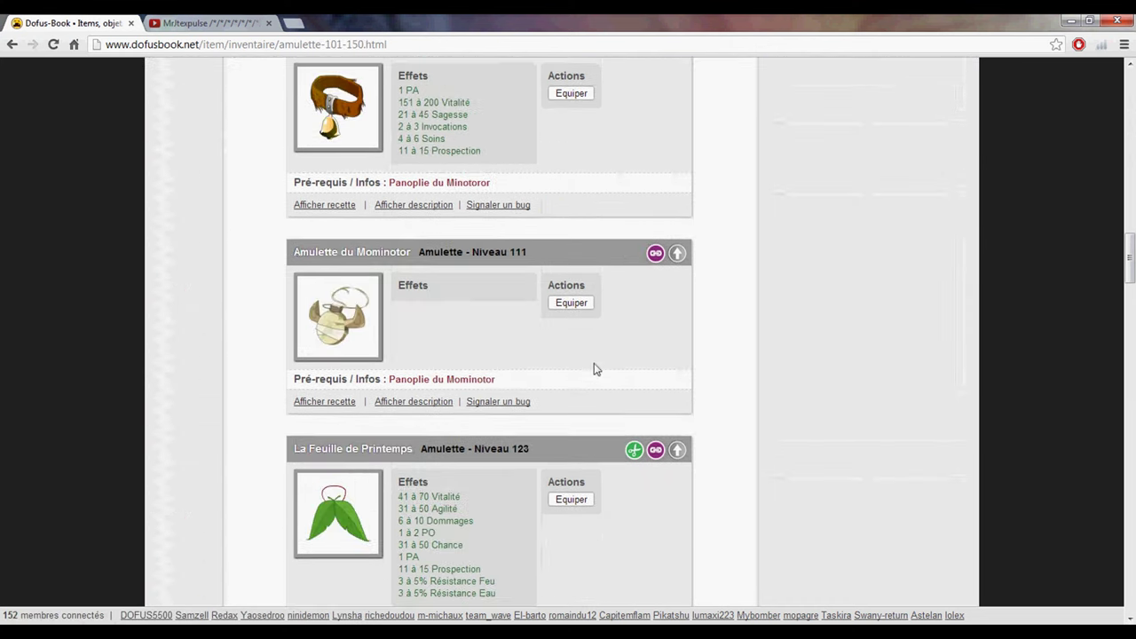
{"action": "scroll", "coordinate": [594, 361], "scroll_direction": "down", "scroll_amount": 6}
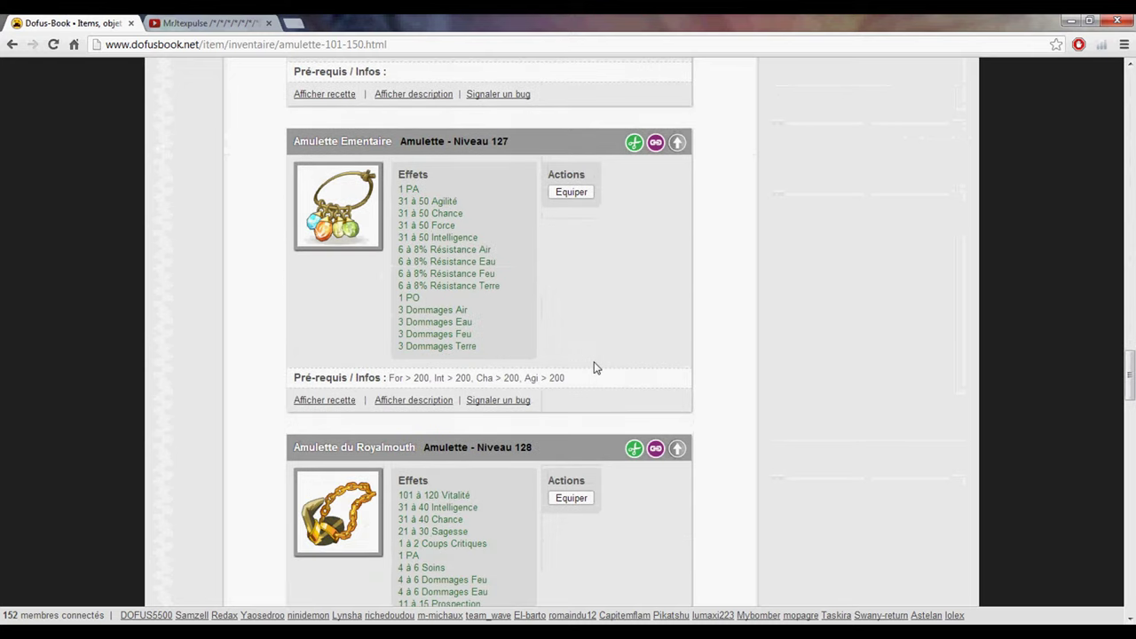
{"action": "left_click", "coordinate": [571, 285]}
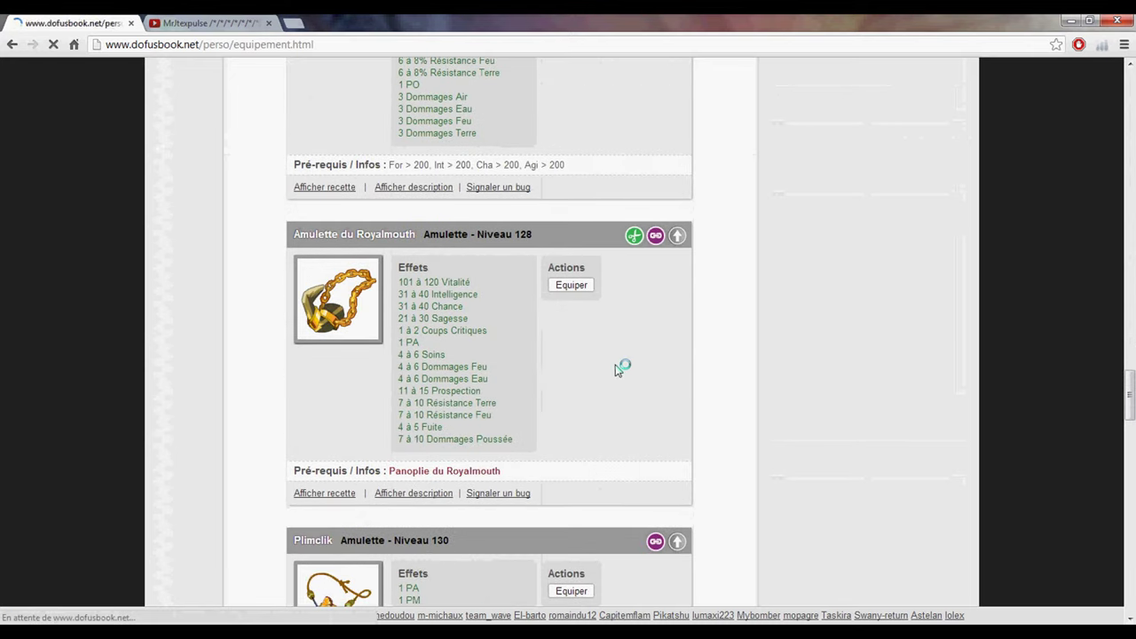
{"action": "scroll", "coordinate": [604, 380], "scroll_direction": "down", "scroll_amount": 1}
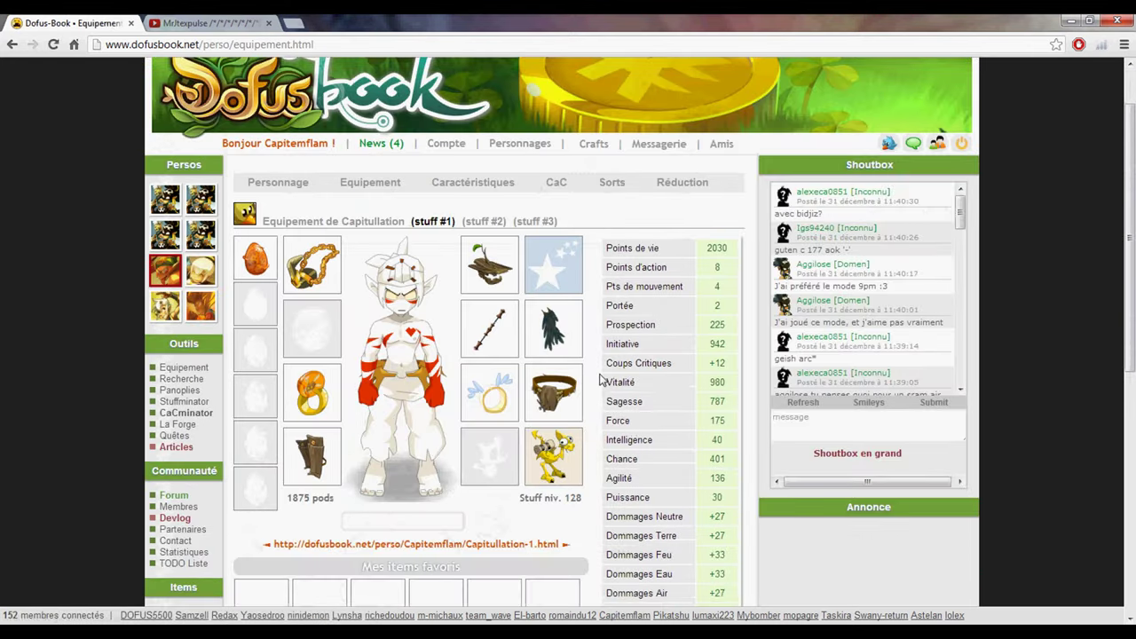
- Examine the effects and values of the equipped Amulette du Royalmouth
{"action": "left_click", "coordinate": [300, 277]}
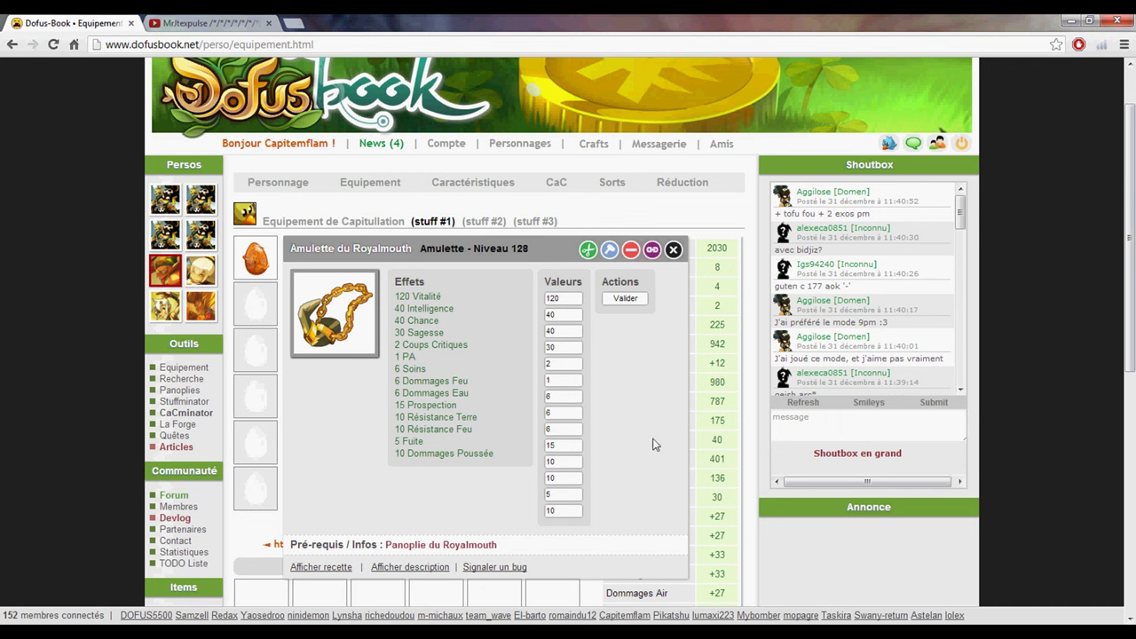
{"action": "left_click", "coordinate": [673, 251]}
{"action": "scroll", "coordinate": [609, 407], "scroll_direction": "down", "scroll_amount": 2}
{"action": "scroll", "coordinate": [595, 408], "scroll_direction": "up", "scroll_amount": 2}
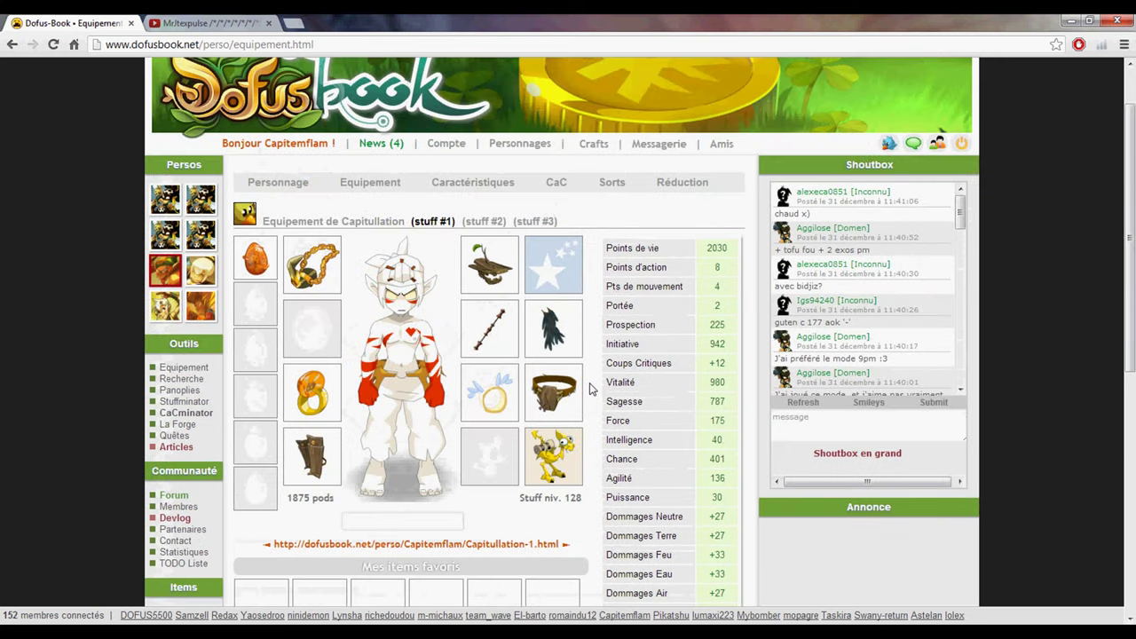
- Replace the Abrature Ancestrale belt with the Ceinture du Royalmouth from the level 101 à 150 belts and review the set bonuses
{"action": "left_click", "coordinate": [543, 394]}
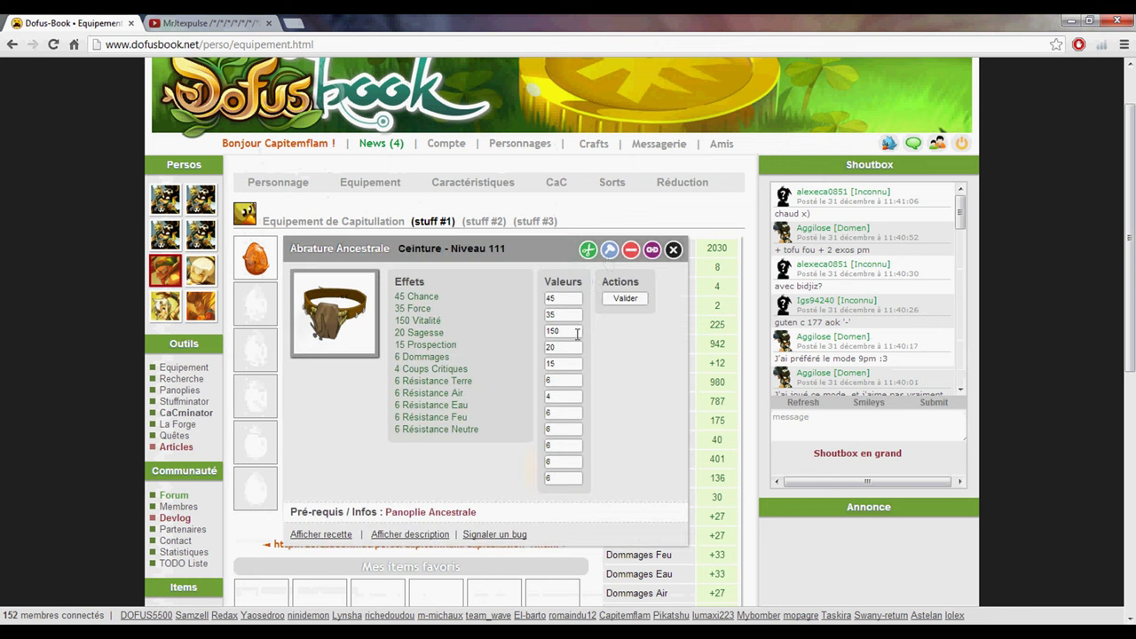
{"action": "left_click", "coordinate": [629, 251]}
{"action": "left_click", "coordinate": [582, 391]}
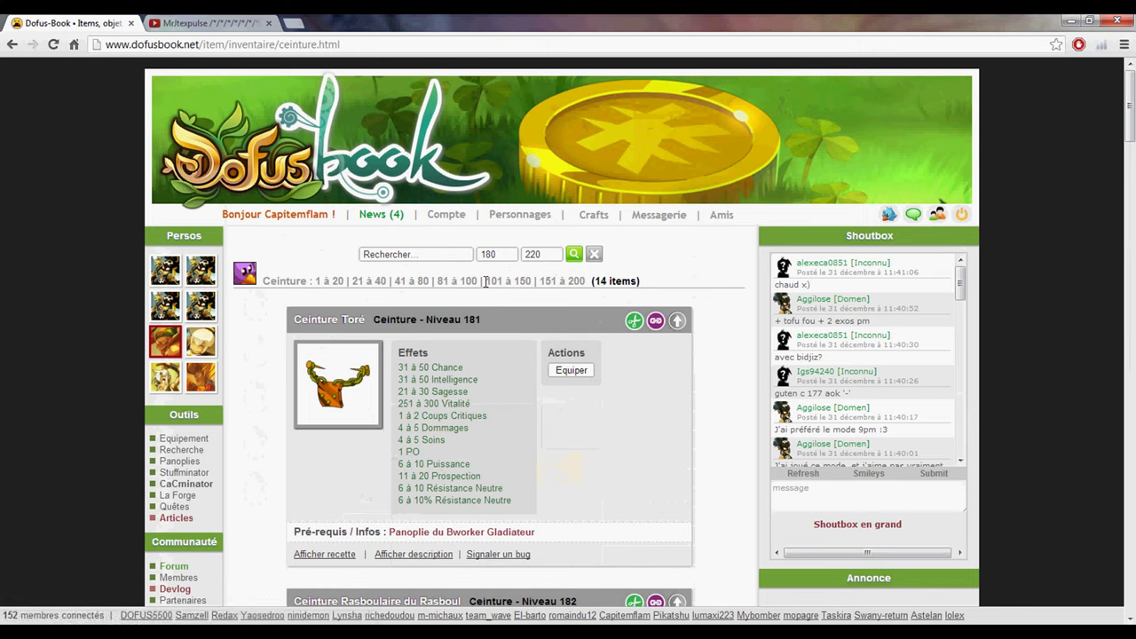
{"action": "left_click", "coordinate": [501, 282]}
{"action": "scroll", "coordinate": [654, 439], "scroll_direction": "down", "scroll_amount": 10}
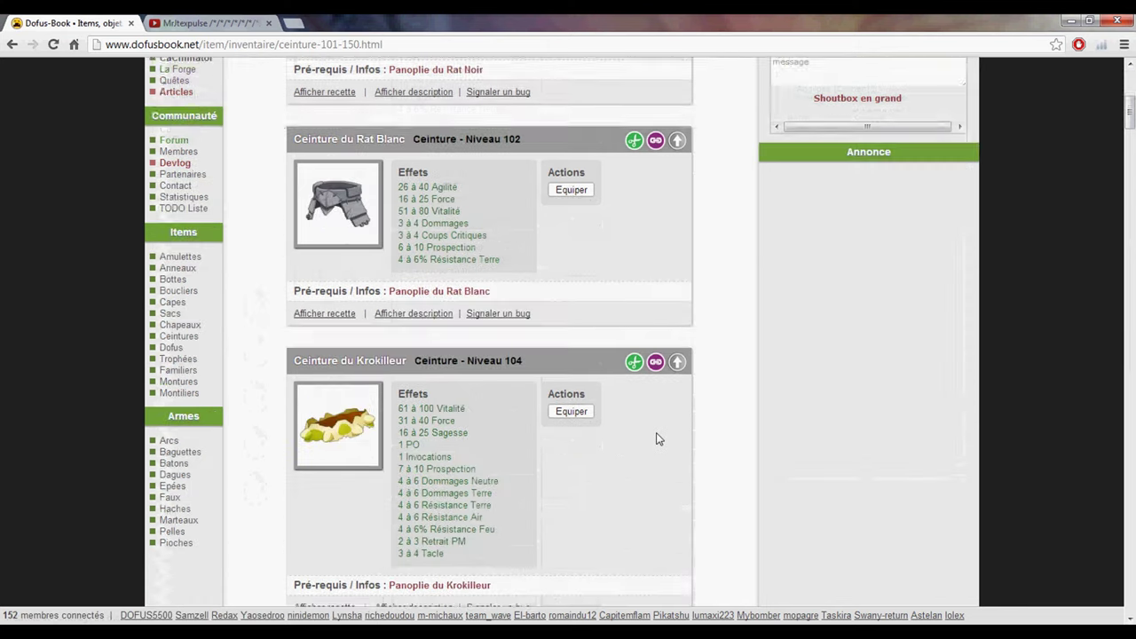
{"action": "scroll", "coordinate": [657, 439], "scroll_direction": "down", "scroll_amount": 15}
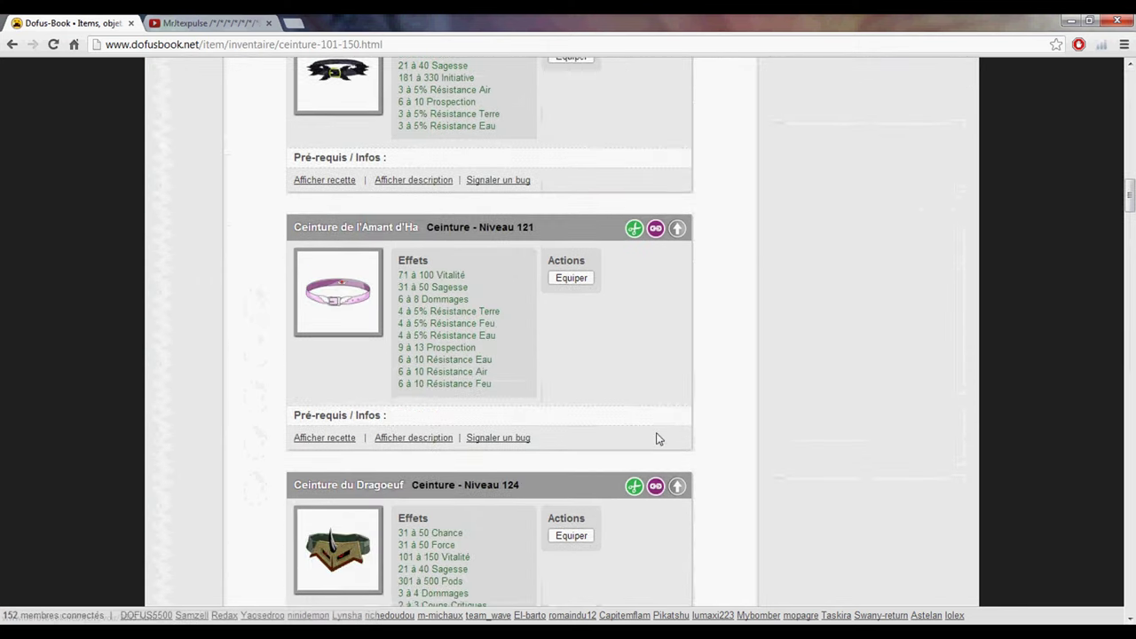
{"action": "scroll", "coordinate": [657, 439], "scroll_direction": "down", "scroll_amount": 15}
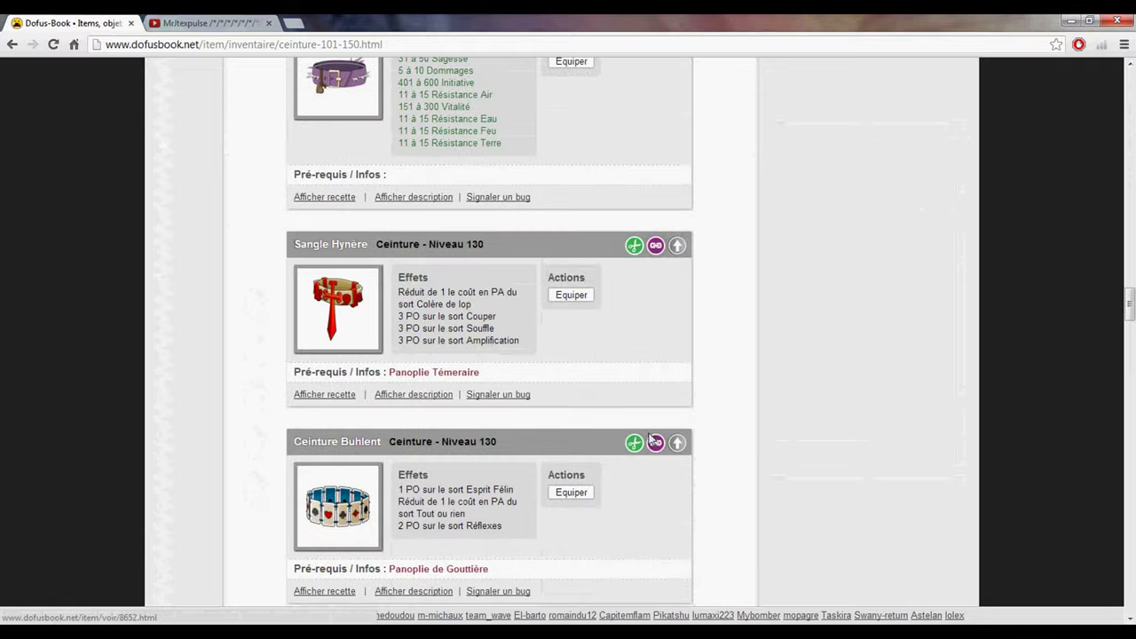
{"action": "scroll", "coordinate": [650, 438], "scroll_direction": "down", "scroll_amount": 15}
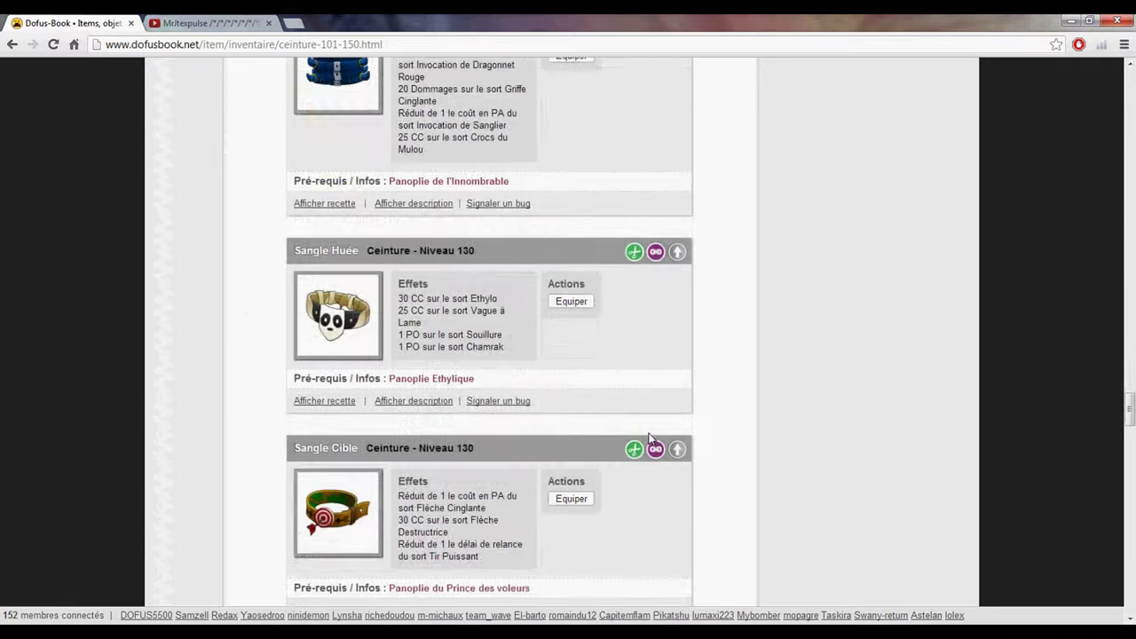
{"action": "scroll", "coordinate": [651, 439], "scroll_direction": "down", "scroll_amount": 5}
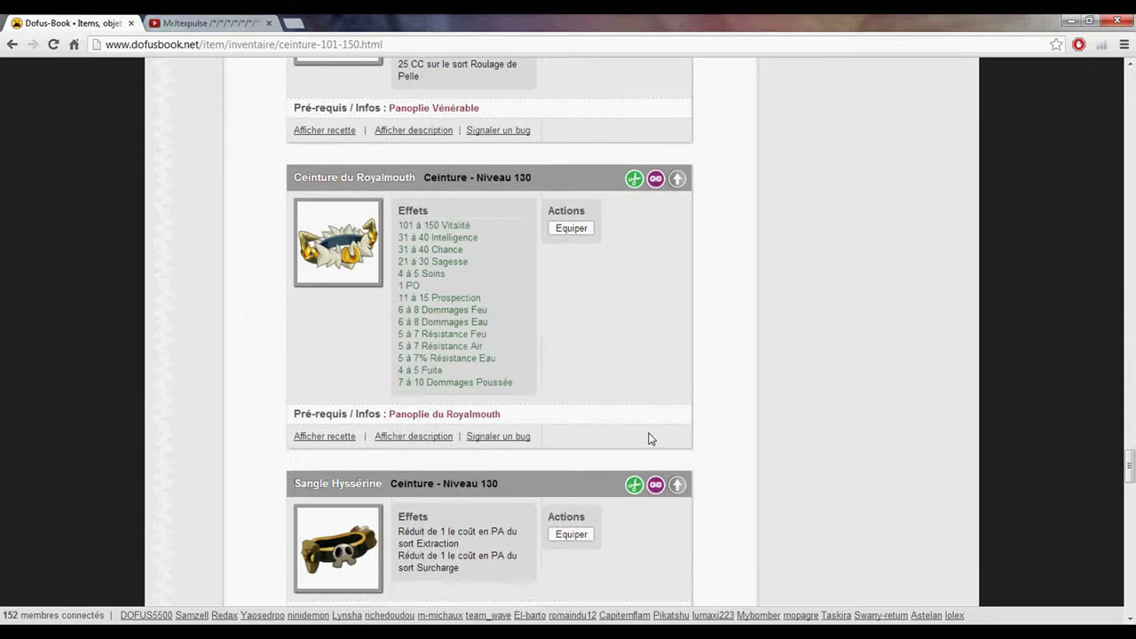
{"action": "left_click", "coordinate": [572, 229]}
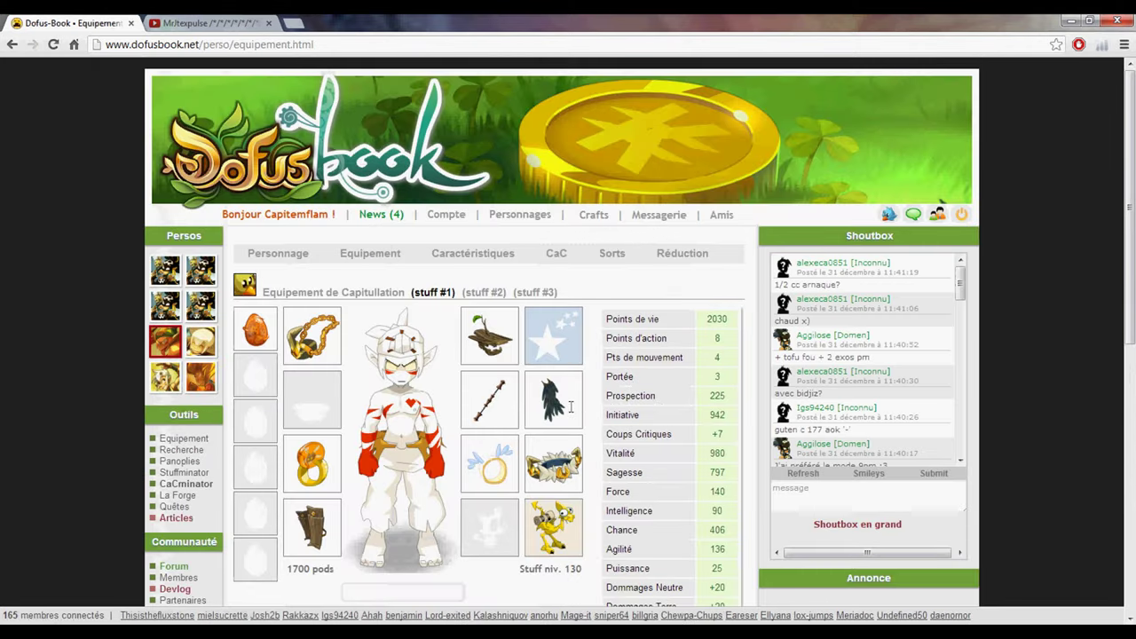
{"action": "scroll", "coordinate": [571, 406], "scroll_direction": "down", "scroll_amount": 6}
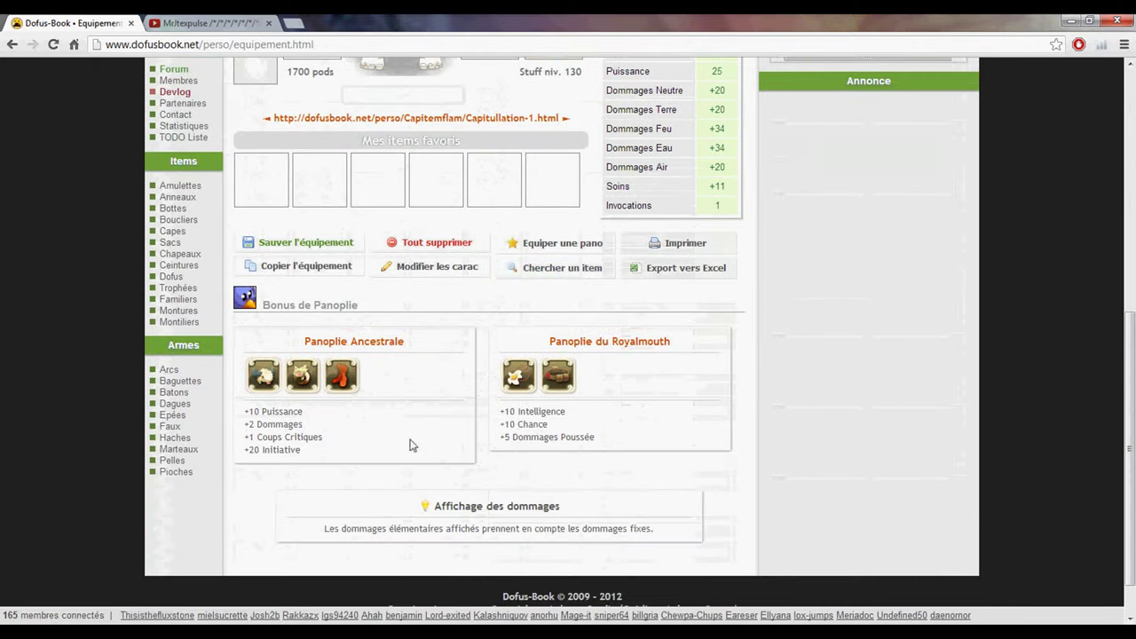
{"action": "scroll", "coordinate": [504, 437], "scroll_direction": "up", "scroll_amount": 4}
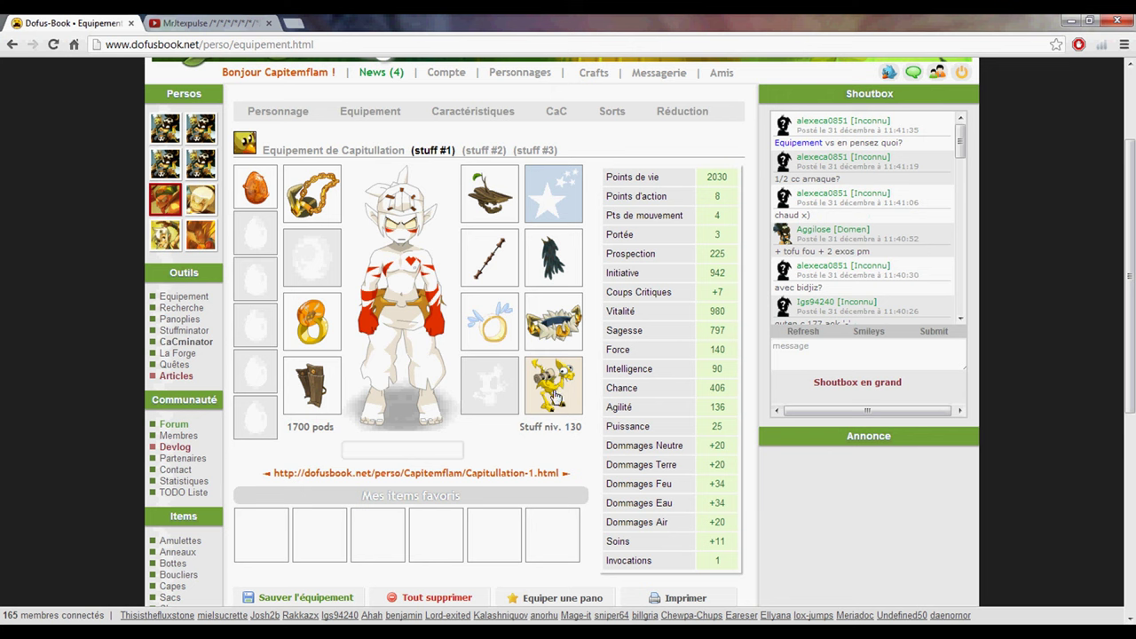
- Replace the Anneau du Dragon Cochon with the Sceau Souverain du Roissingue from the level 151 à 200 rings
{"action": "left_click", "coordinate": [491, 341]}
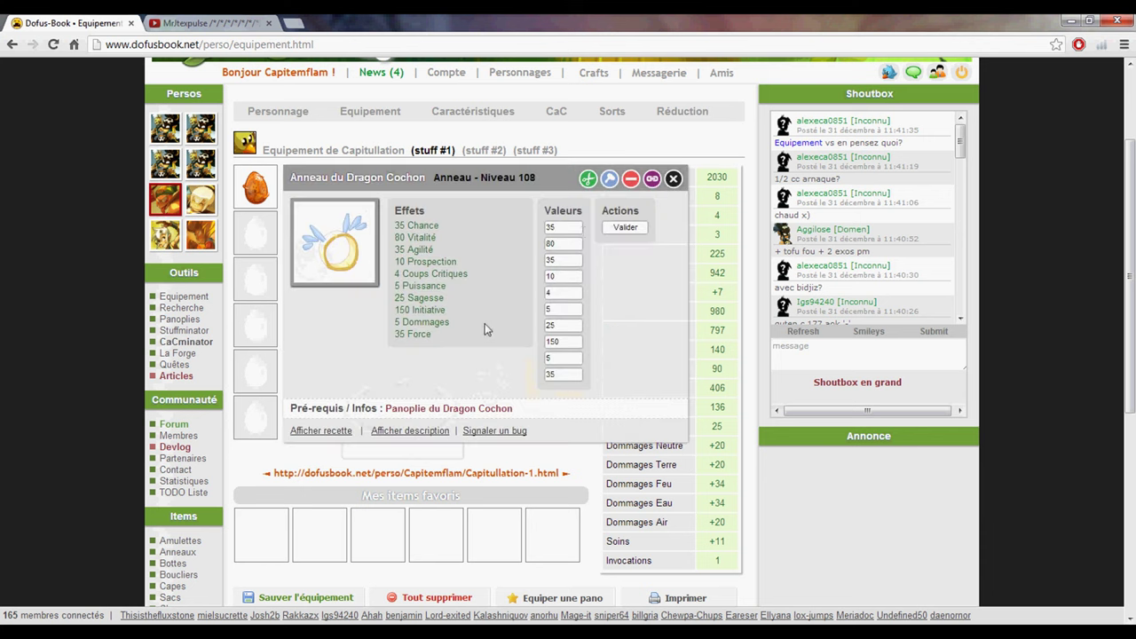
{"action": "left_click", "coordinate": [630, 180]}
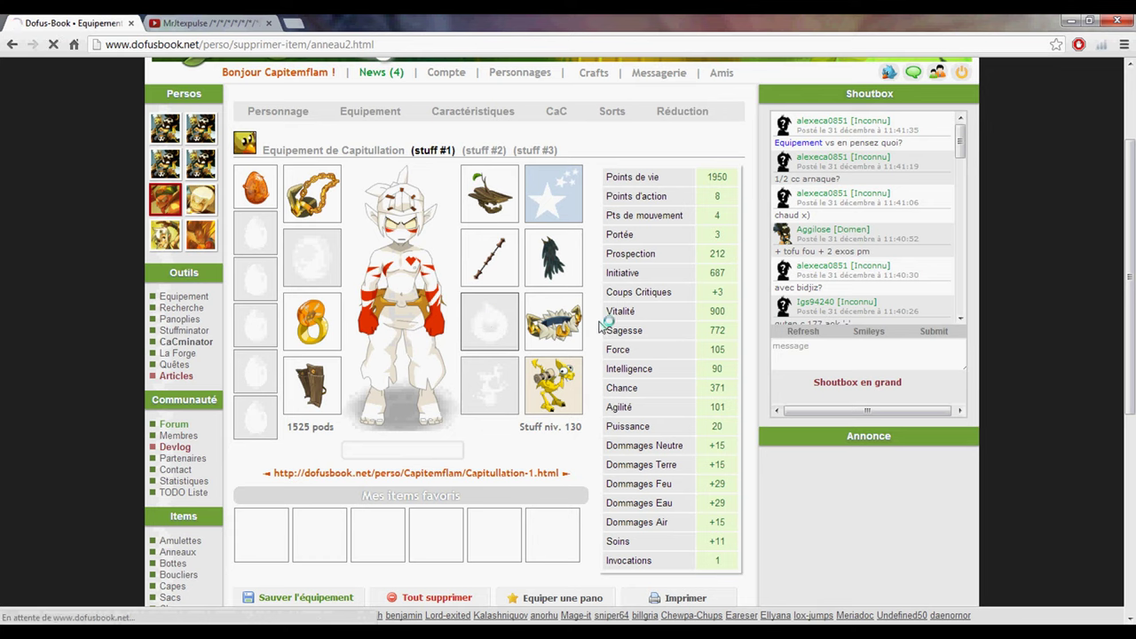
{"action": "scroll", "coordinate": [684, 358], "scroll_direction": "down", "scroll_amount": 5}
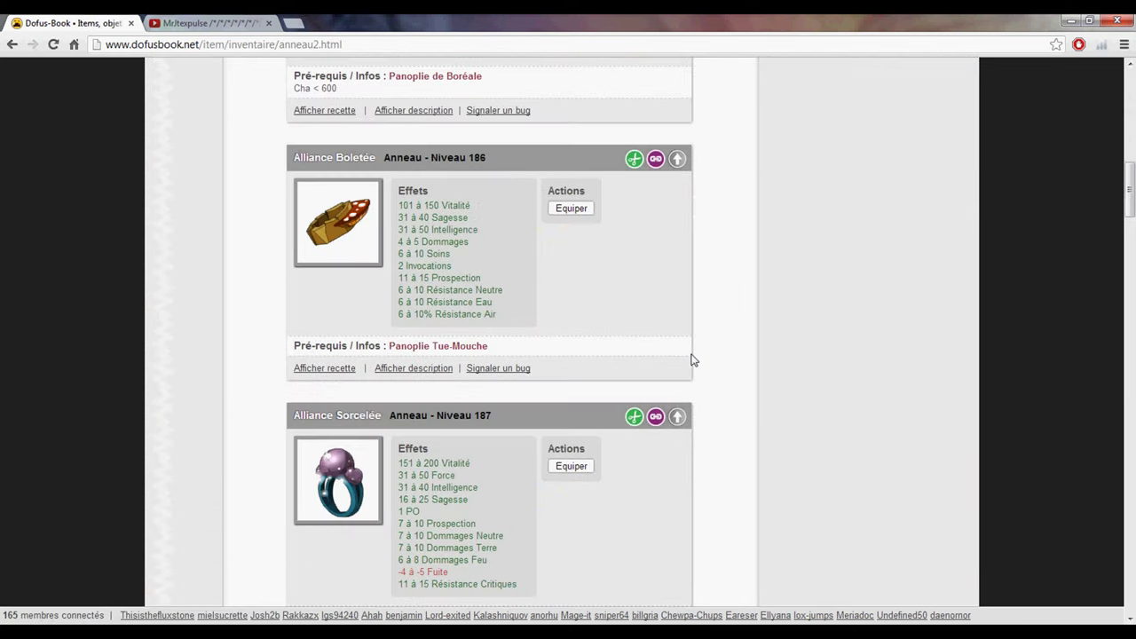
{"action": "scroll", "coordinate": [693, 361], "scroll_direction": "up", "scroll_amount": 10}
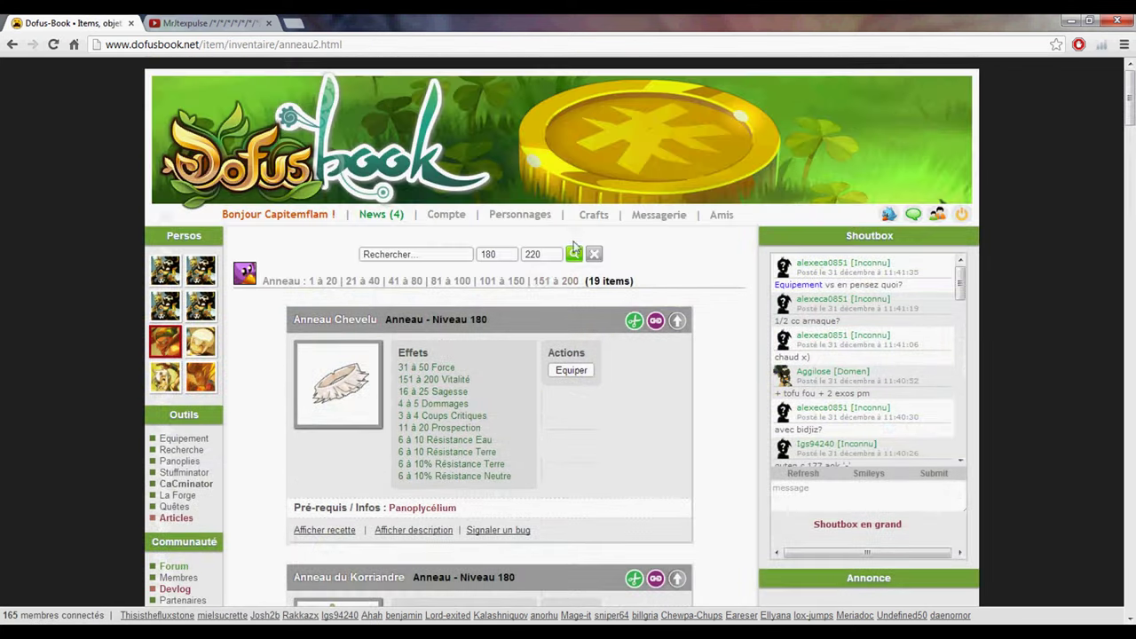
{"action": "left_click", "coordinate": [543, 282]}
{"action": "scroll", "coordinate": [670, 415], "scroll_direction": "down", "scroll_amount": 5}
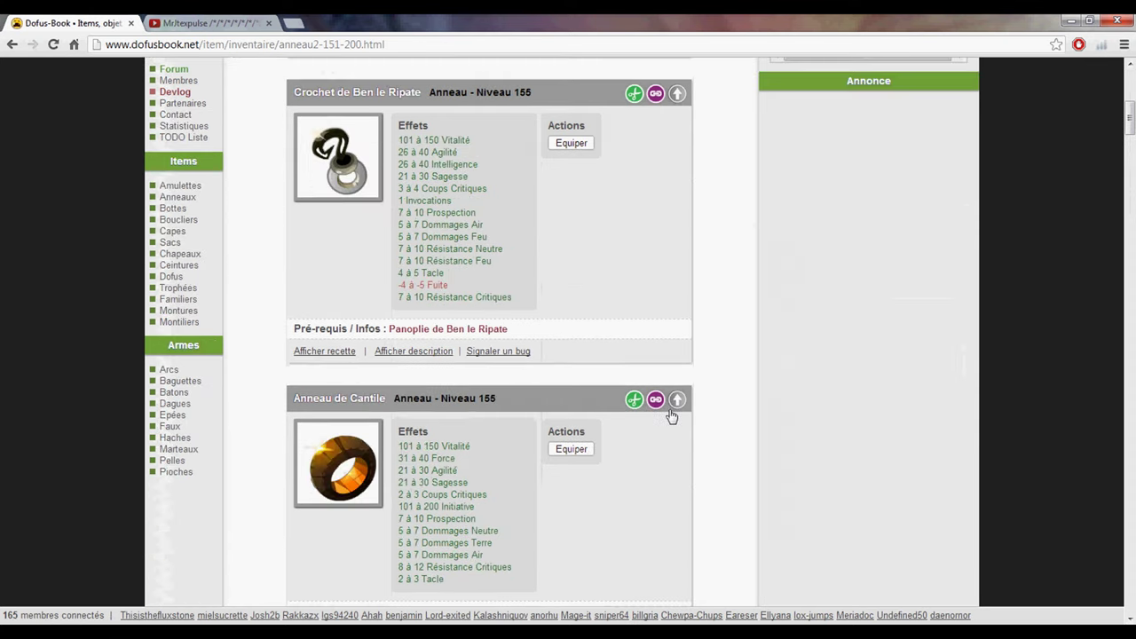
{"action": "scroll", "coordinate": [671, 412], "scroll_direction": "down", "scroll_amount": 4}
{"action": "left_click", "coordinate": [572, 375]}
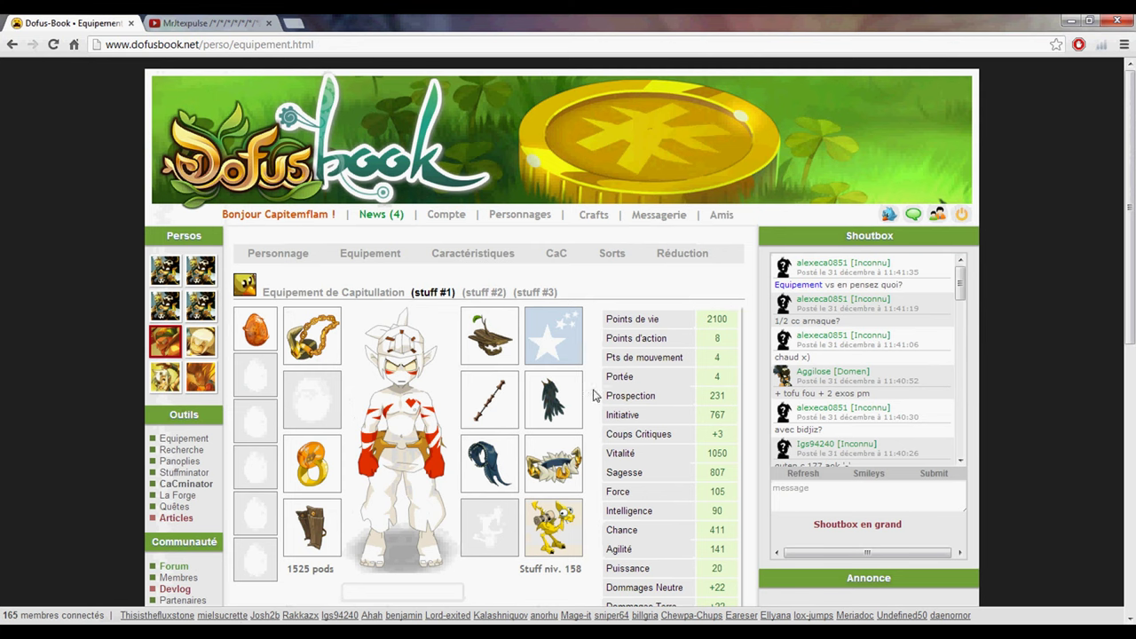
- Examine the effects of the equipped Sceau Souverain du Roissingue and the character's overall characteristics
{"action": "left_click", "coordinate": [477, 455]}
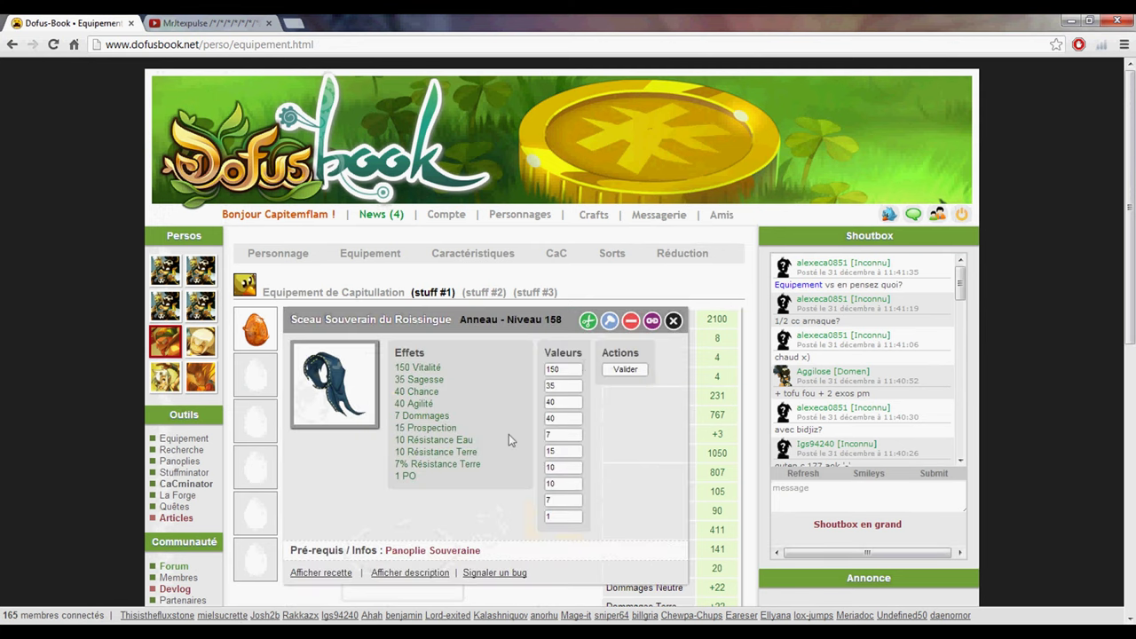
{"action": "left_click", "coordinate": [675, 321]}
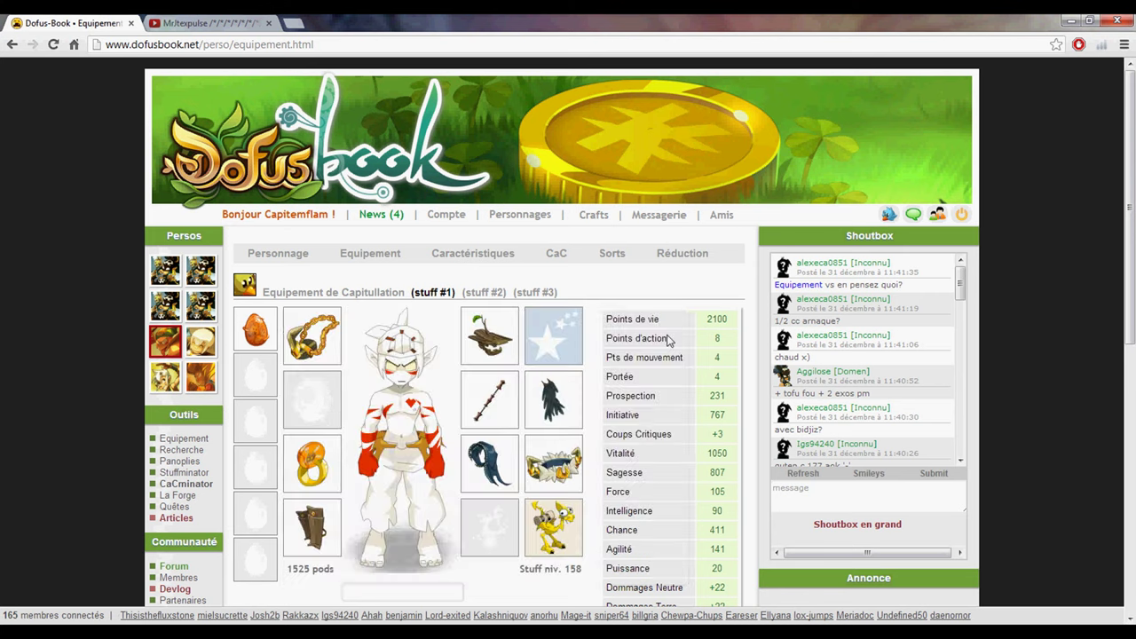
{"action": "scroll", "coordinate": [597, 428], "scroll_direction": "down", "scroll_amount": 3}
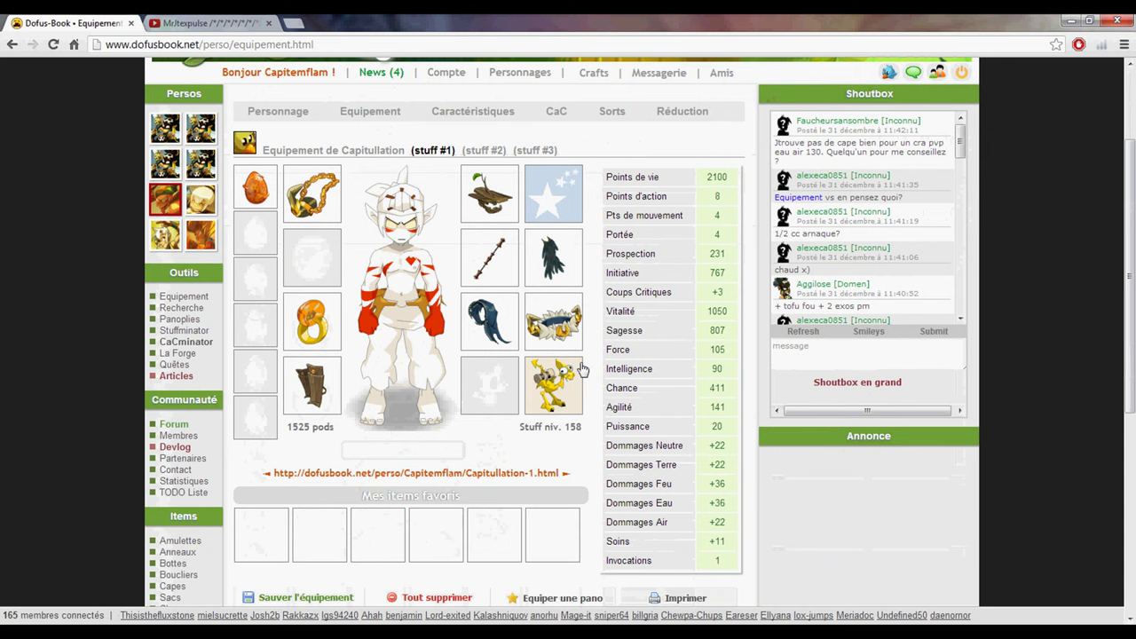
- Replace the equipped hat with the Capuche Souveraine du Roissingue from the level 151 à 200 hats
{"action": "scroll", "coordinate": [578, 368], "scroll_direction": "up", "scroll_amount": 2}
{"action": "left_click", "coordinate": [502, 259]}
{"action": "left_click", "coordinate": [630, 249]}
{"action": "left_click", "coordinate": [494, 276]}
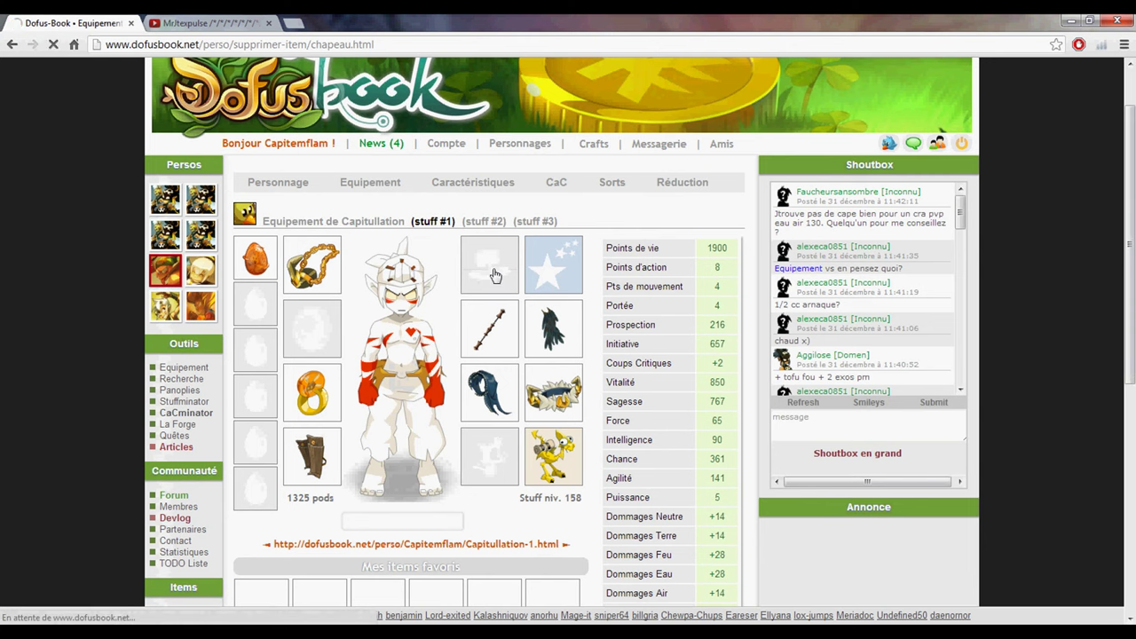
{"action": "scroll", "coordinate": [682, 353], "scroll_direction": "down", "scroll_amount": 5}
{"action": "scroll", "coordinate": [682, 353], "scroll_direction": "up", "scroll_amount": 5}
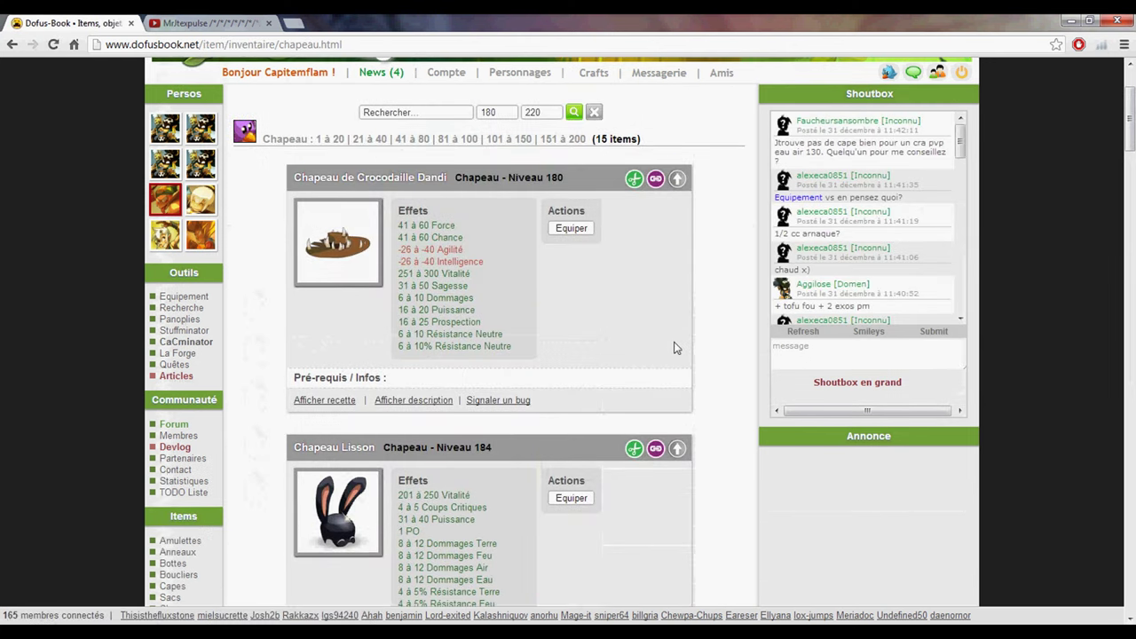
{"action": "left_click", "coordinate": [561, 283]}
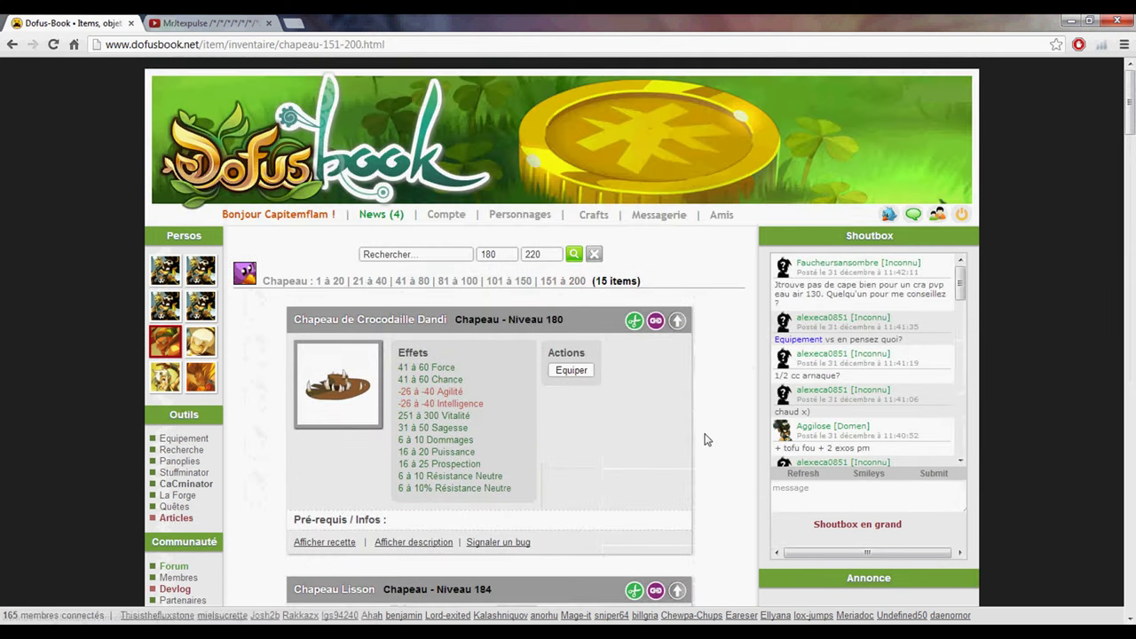
{"action": "scroll", "coordinate": [708, 440], "scroll_direction": "down", "scroll_amount": 7}
{"action": "scroll", "coordinate": [708, 440], "scroll_direction": "down", "scroll_amount": 12}
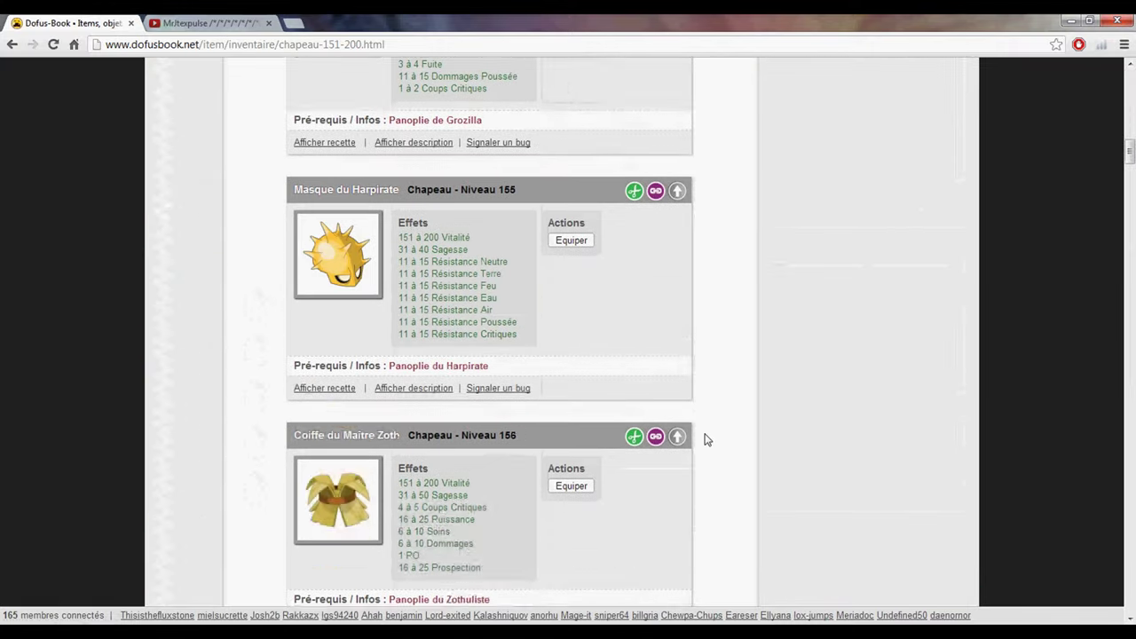
{"action": "scroll", "coordinate": [708, 440], "scroll_direction": "down", "scroll_amount": 12}
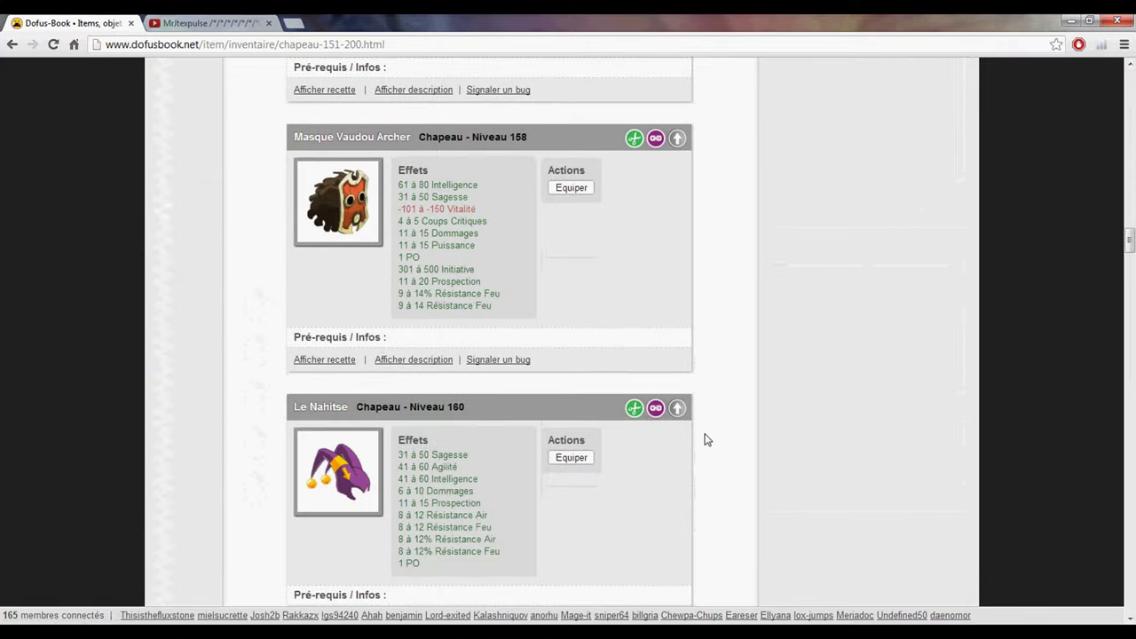
{"action": "scroll", "coordinate": [650, 441], "scroll_direction": "down", "scroll_amount": 10}
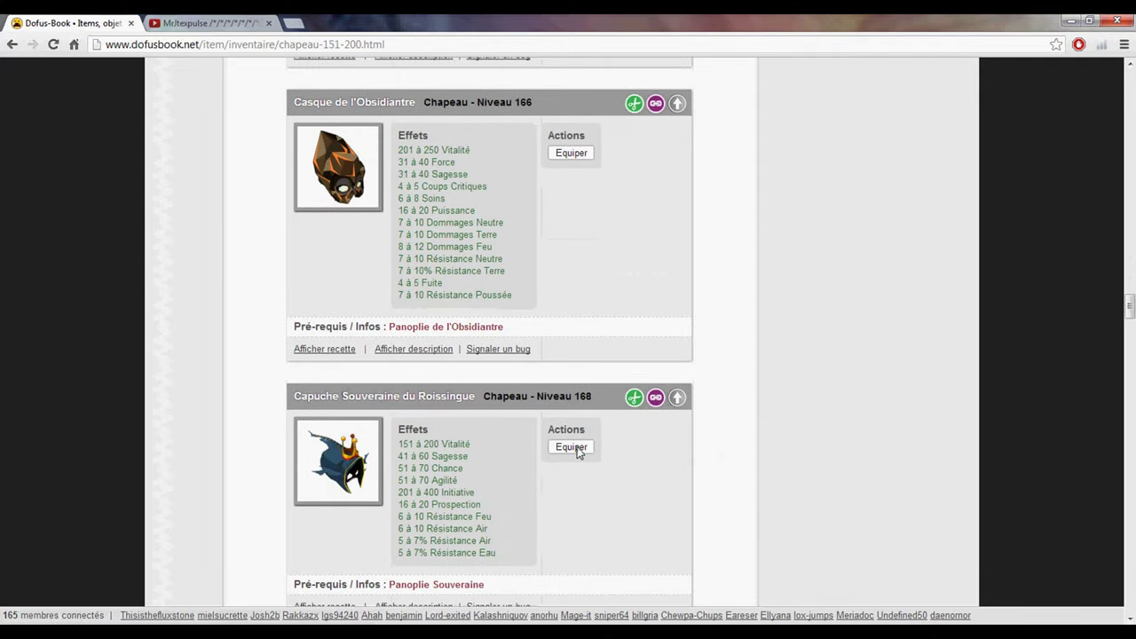
{"action": "left_click", "coordinate": [575, 449]}
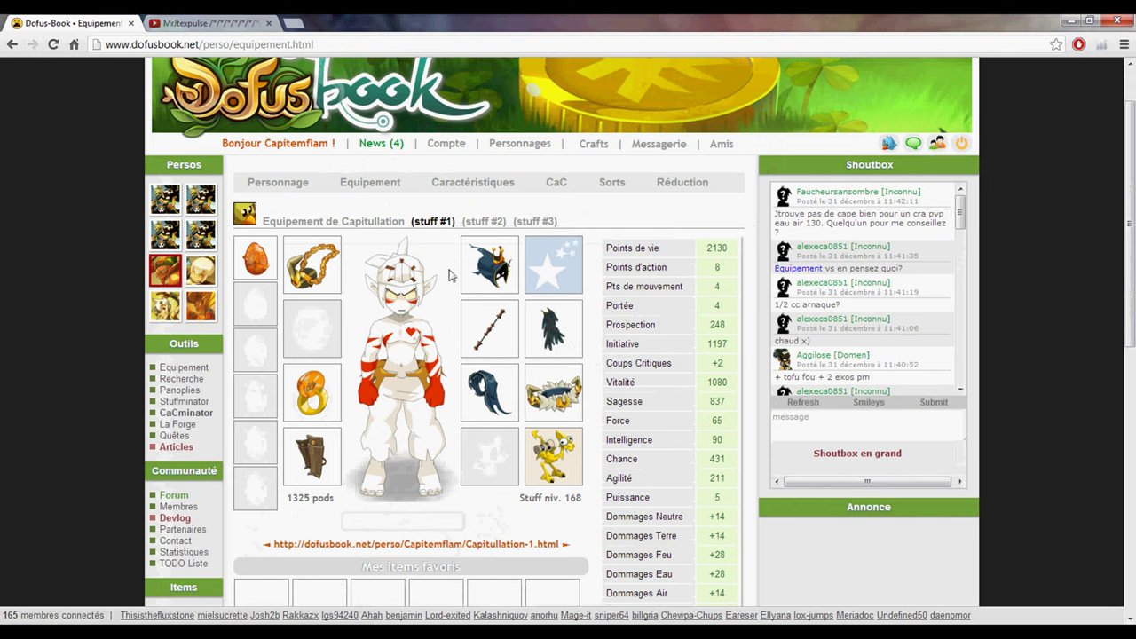
- Examine the effects of the equipped Capuche Souveraine du Roissingue and the bonuses of the active equipment sets
{"action": "left_click", "coordinate": [484, 262]}
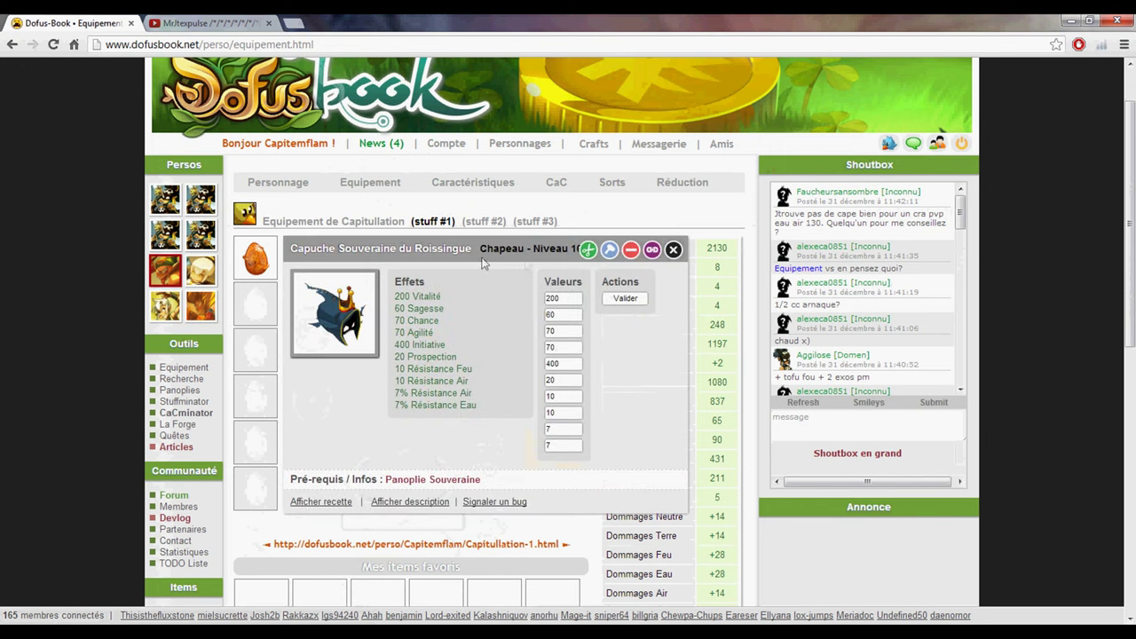
{"action": "left_click", "coordinate": [674, 252]}
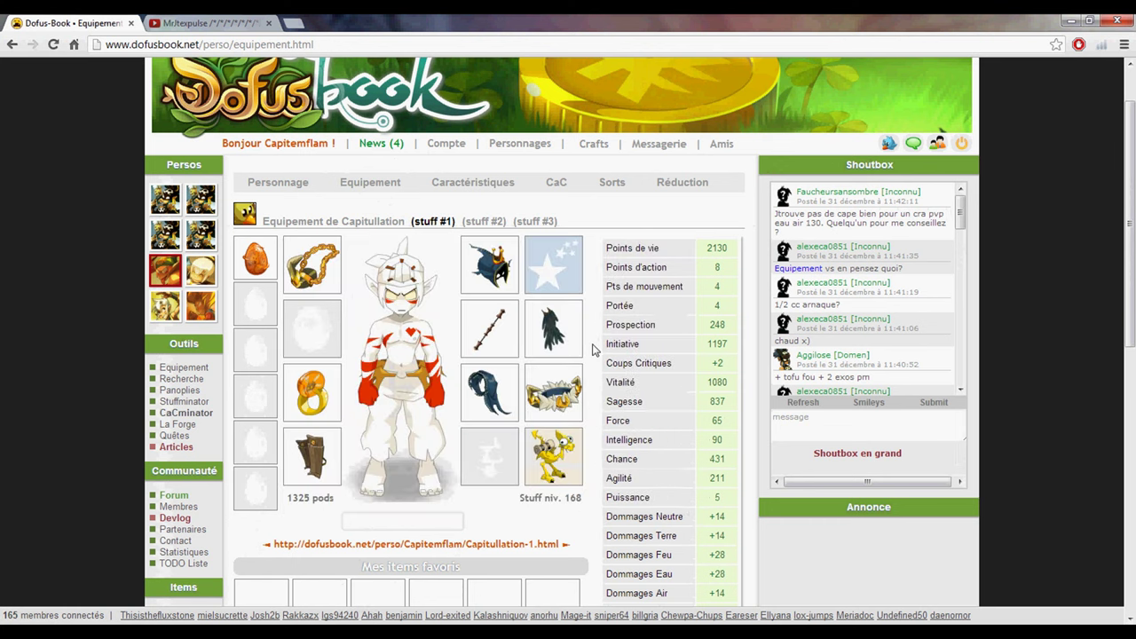
{"action": "scroll", "coordinate": [593, 349], "scroll_direction": "down", "scroll_amount": 2}
{"action": "scroll", "coordinate": [593, 349], "scroll_direction": "down", "scroll_amount": 2}
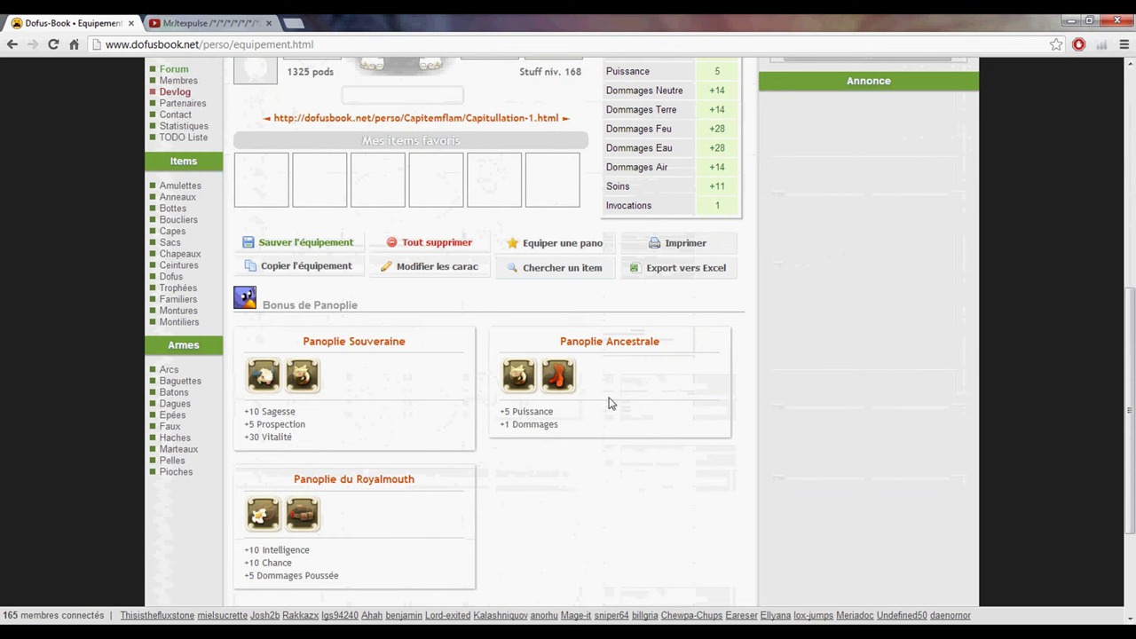
{"action": "scroll", "coordinate": [604, 398], "scroll_direction": "up", "scroll_amount": 3}
{"action": "scroll", "coordinate": [596, 395], "scroll_direction": "down", "scroll_amount": 3}
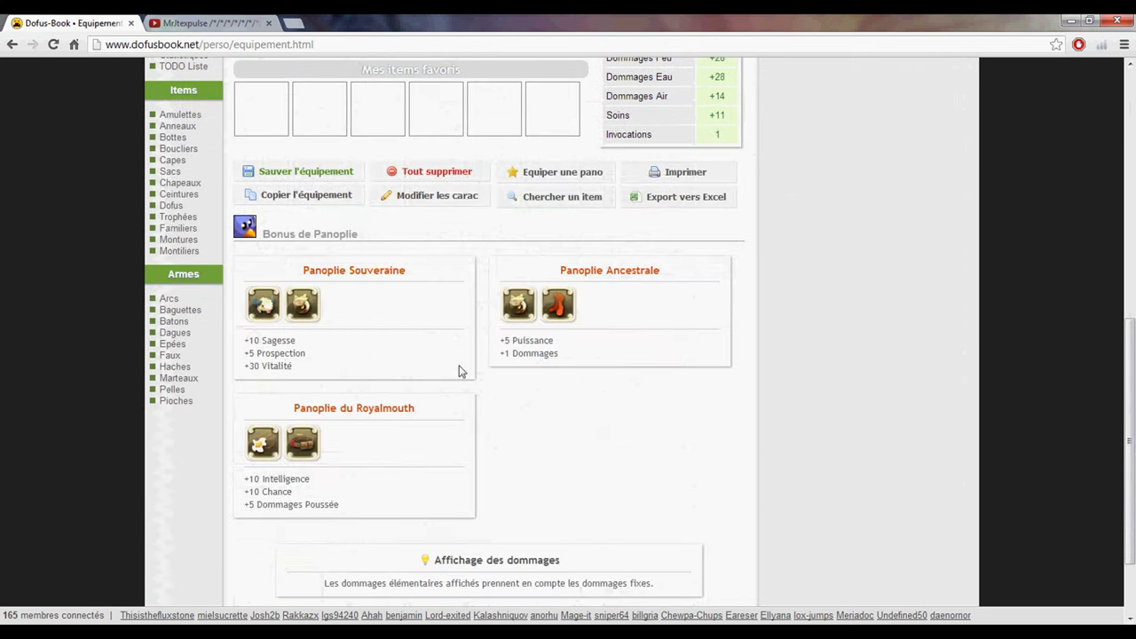
{"action": "scroll", "coordinate": [604, 480], "scroll_direction": "up", "scroll_amount": 3}
{"action": "scroll", "coordinate": [603, 480], "scroll_direction": "up", "scroll_amount": 3}
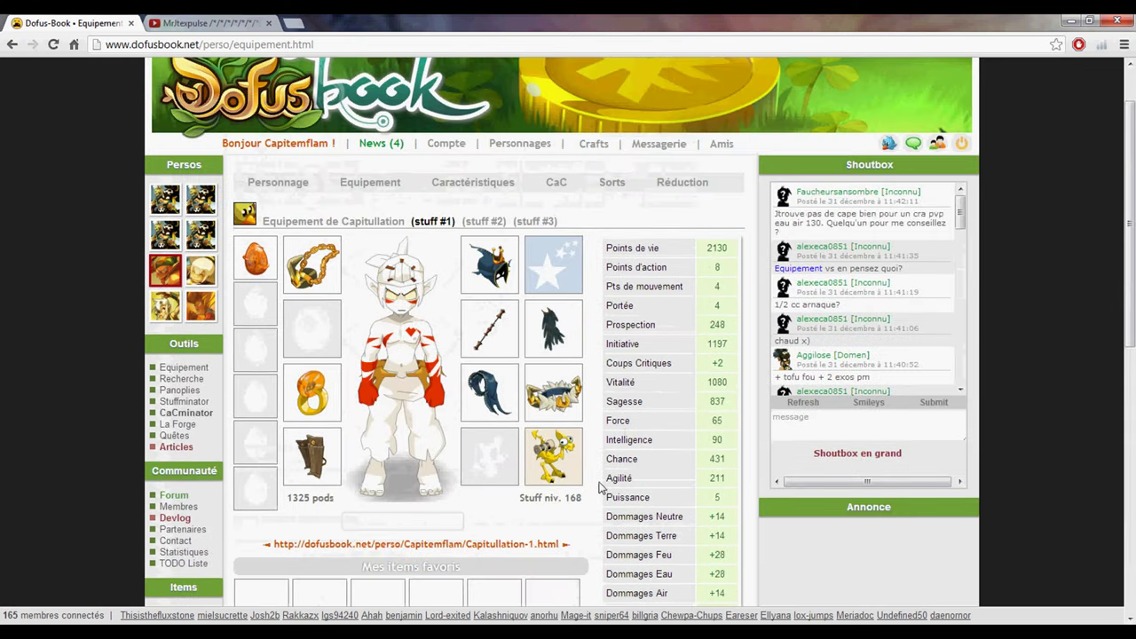
- Examine the effects of the equipped Corbacape Mastralis cape
{"action": "left_click", "coordinate": [554, 330]}
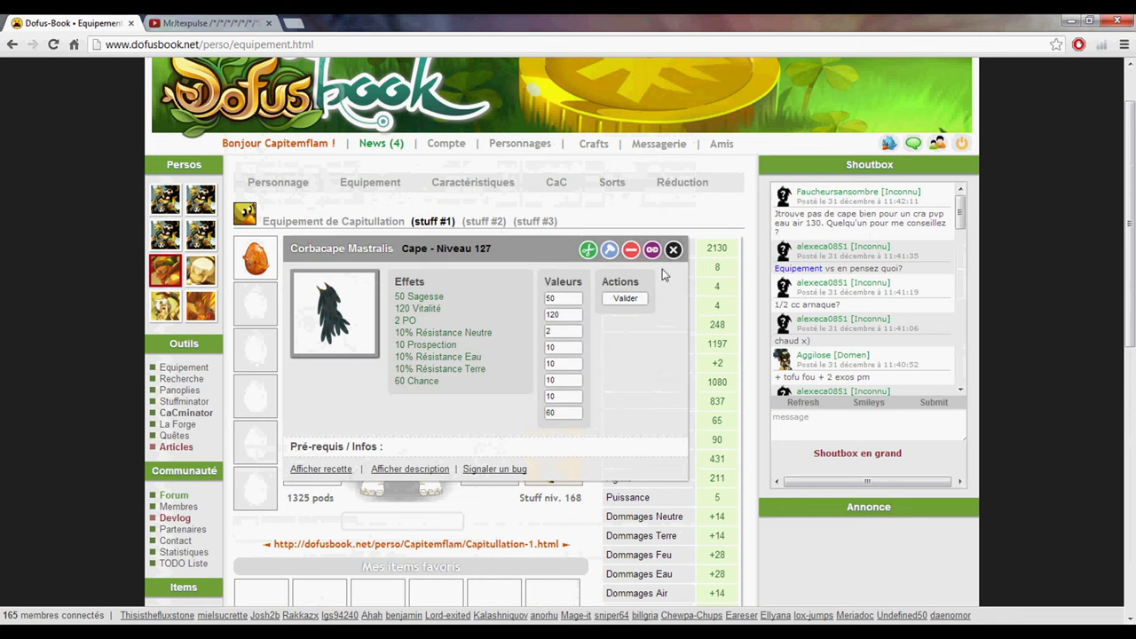
{"action": "left_click", "coordinate": [674, 250]}
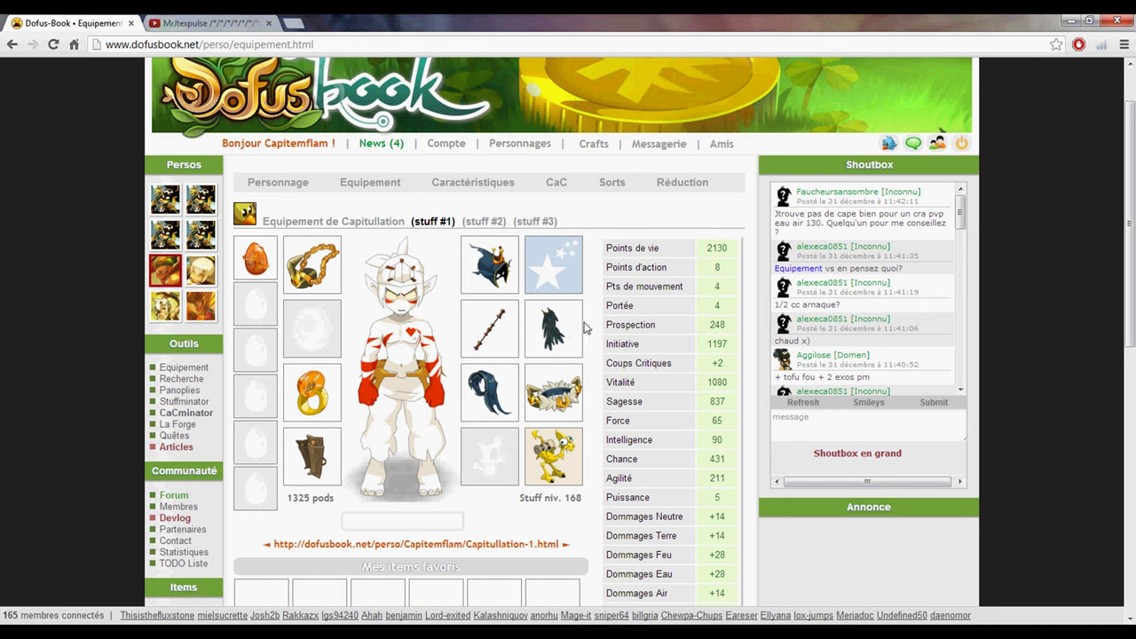
{"action": "scroll", "coordinate": [588, 322], "scroll_direction": "down", "scroll_amount": 1}
{"action": "scroll", "coordinate": [589, 323], "scroll_direction": "up", "scroll_amount": 1}
- Replace the equipped weapon with the Ougarteau, searching the Marteau category for "oug"
{"action": "left_click", "coordinate": [468, 325]}
{"action": "left_click", "coordinate": [631, 250]}
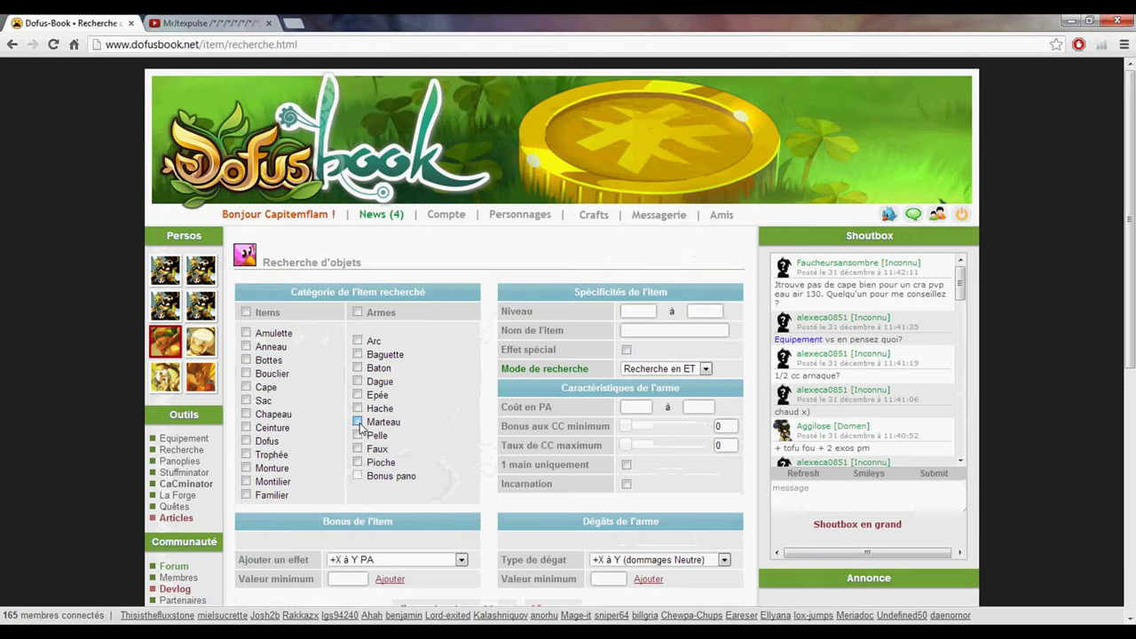
{"action": "left_click", "coordinate": [358, 423]}
{"action": "left_click", "coordinate": [670, 332]}
{"action": "type", "text": "oug"}
{"action": "key", "text": "Return"}
{"action": "scroll", "coordinate": [506, 368], "scroll_direction": "down", "scroll_amount": 3}
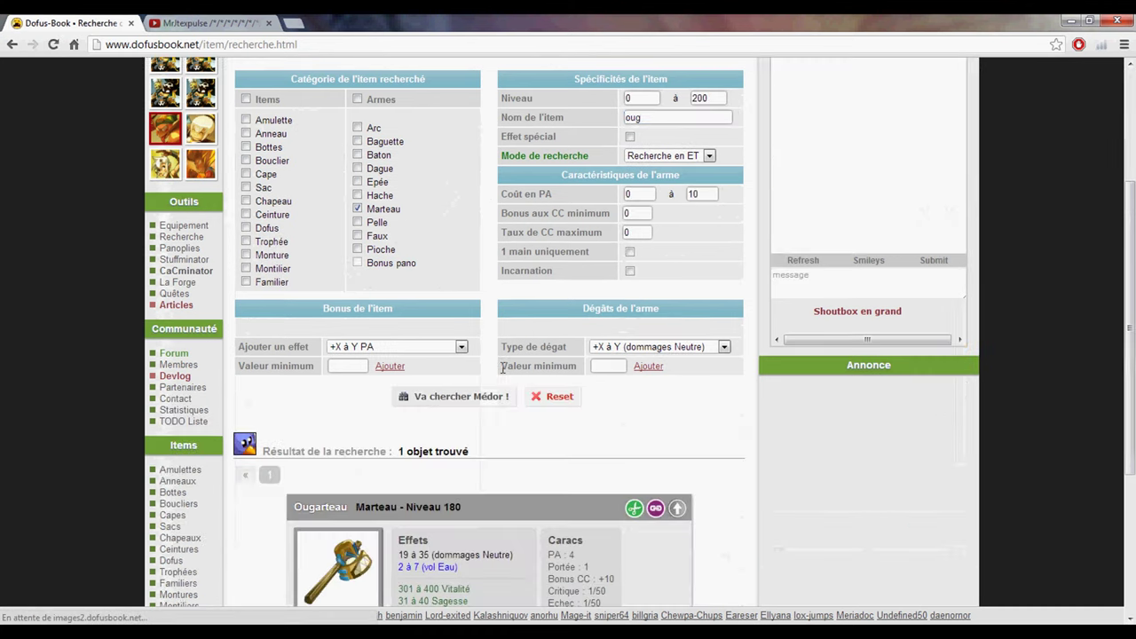
{"action": "scroll", "coordinate": [536, 379], "scroll_direction": "down", "scroll_amount": 4}
{"action": "left_click", "coordinate": [572, 364]}
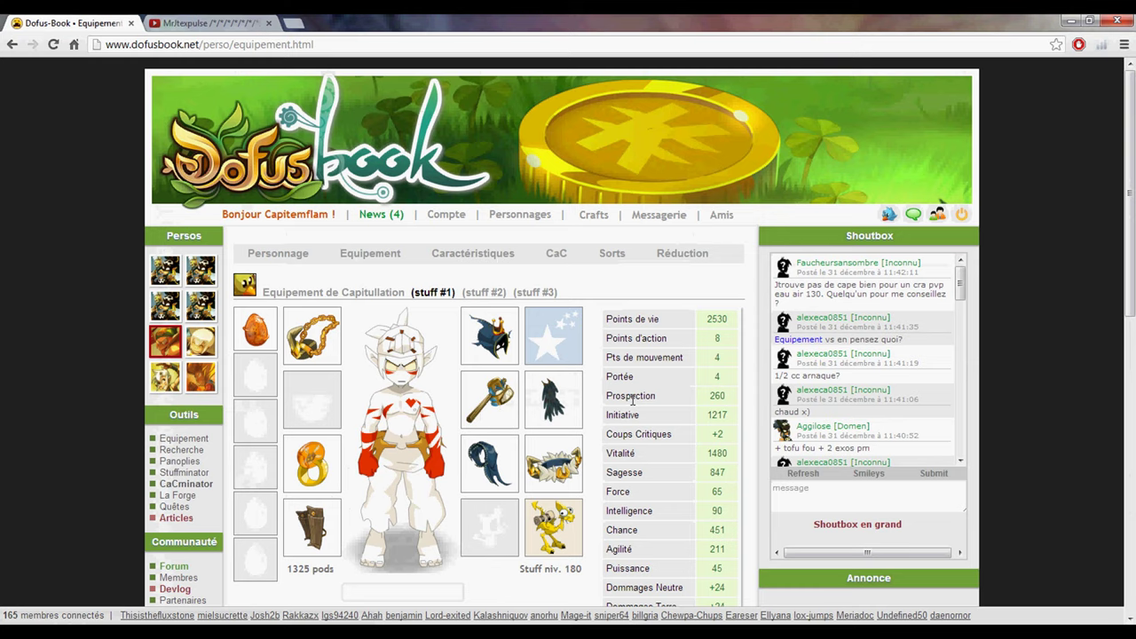
- Examine the effects of the equipped Ougarteau and the character's overall characteristics
{"action": "scroll", "coordinate": [491, 399], "scroll_direction": "down", "scroll_amount": 1}
{"action": "left_click", "coordinate": [490, 330]}
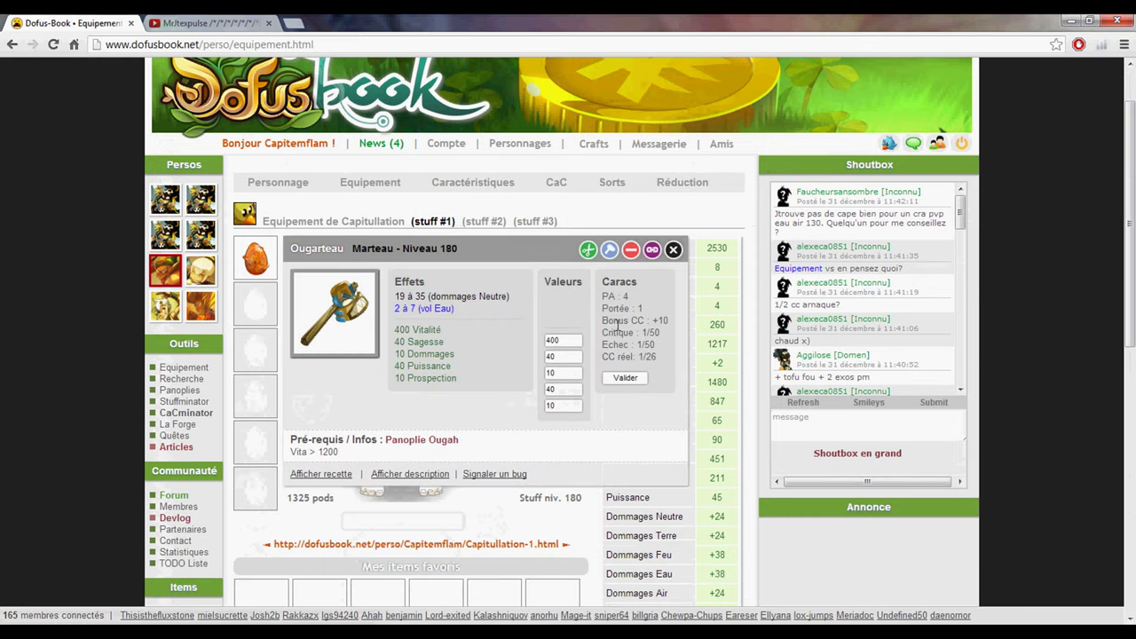
{"action": "left_click", "coordinate": [674, 252]}
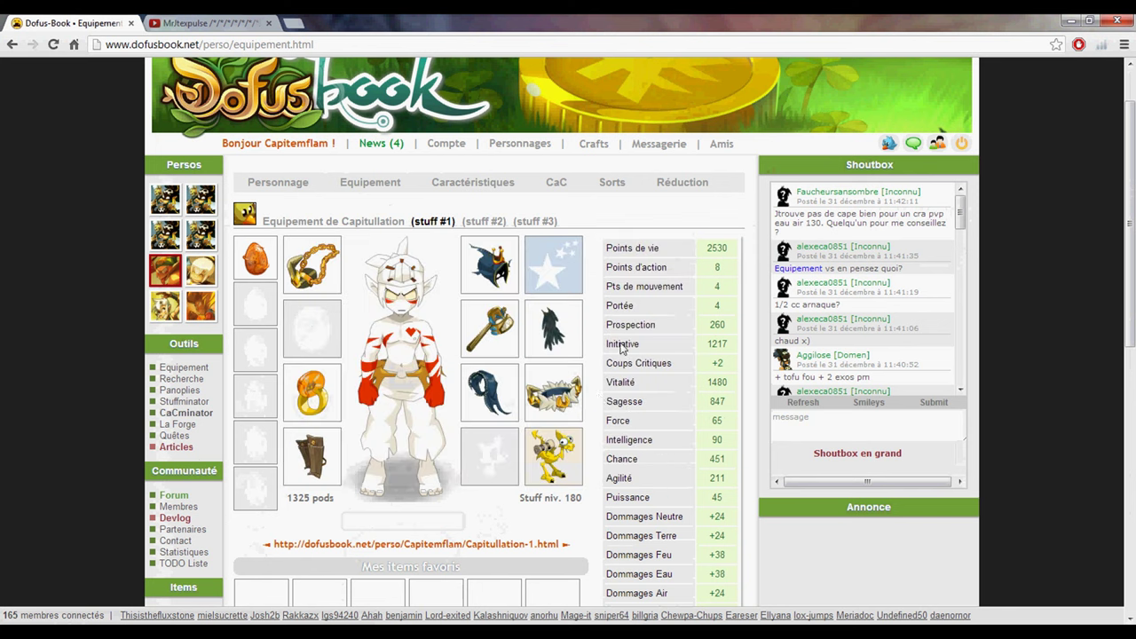
{"action": "scroll", "coordinate": [603, 404], "scroll_direction": "down", "scroll_amount": 2}
{"action": "scroll", "coordinate": [603, 404], "scroll_direction": "up", "scroll_amount": 1}
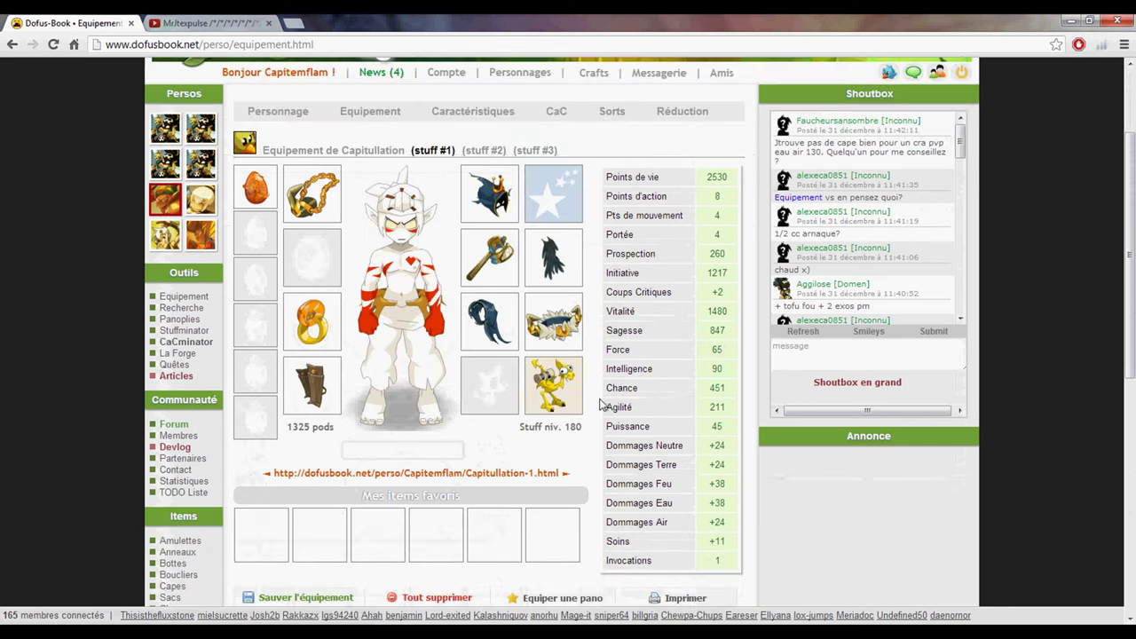
{"action": "scroll", "coordinate": [603, 404], "scroll_direction": "up", "scroll_amount": 1}
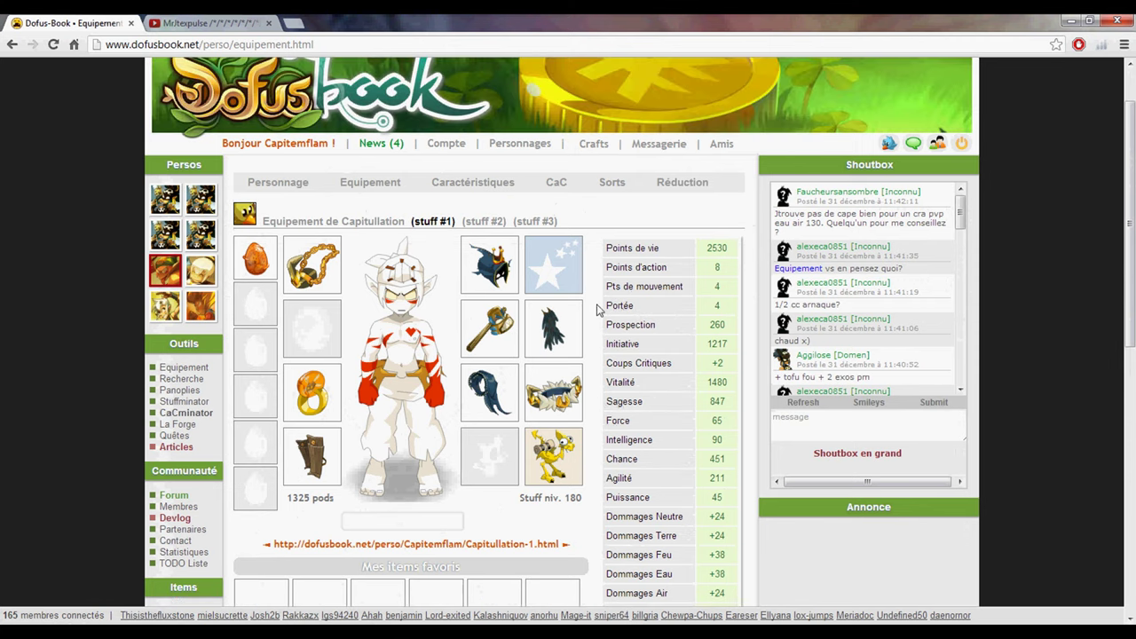
{"action": "scroll", "coordinate": [597, 310], "scroll_direction": "down", "scroll_amount": 1}
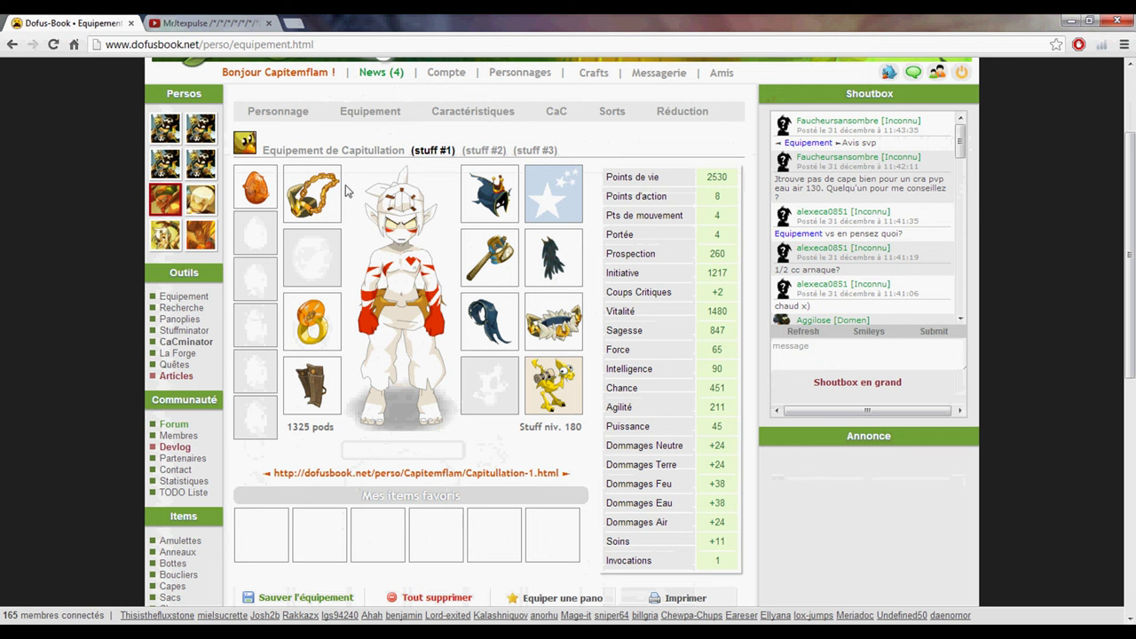
- Replace the equipped amulet with the Ougamulette and check its effects
{"action": "left_click", "coordinate": [307, 189]}
{"action": "left_click", "coordinate": [630, 180]}
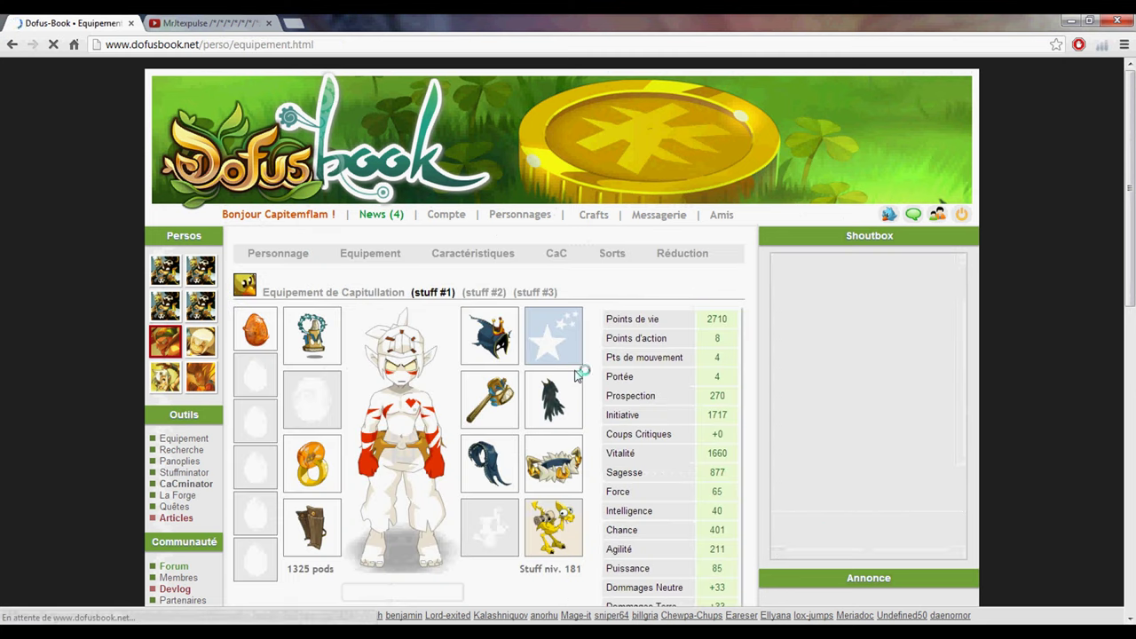
{"action": "left_click", "coordinate": [313, 336]}
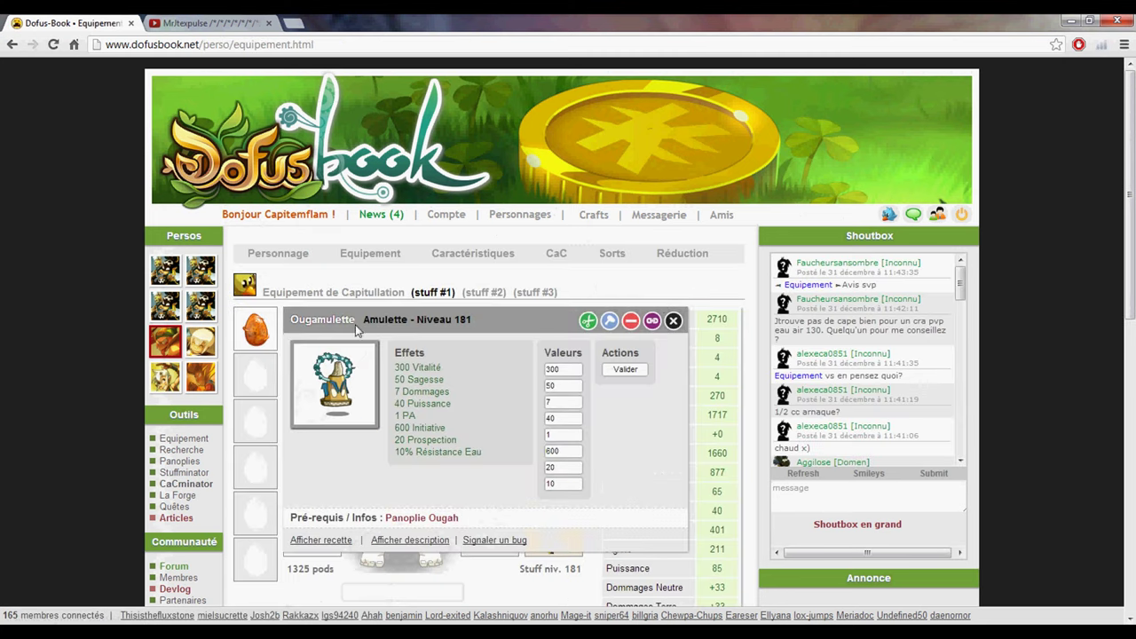
{"action": "left_click", "coordinate": [673, 321]}
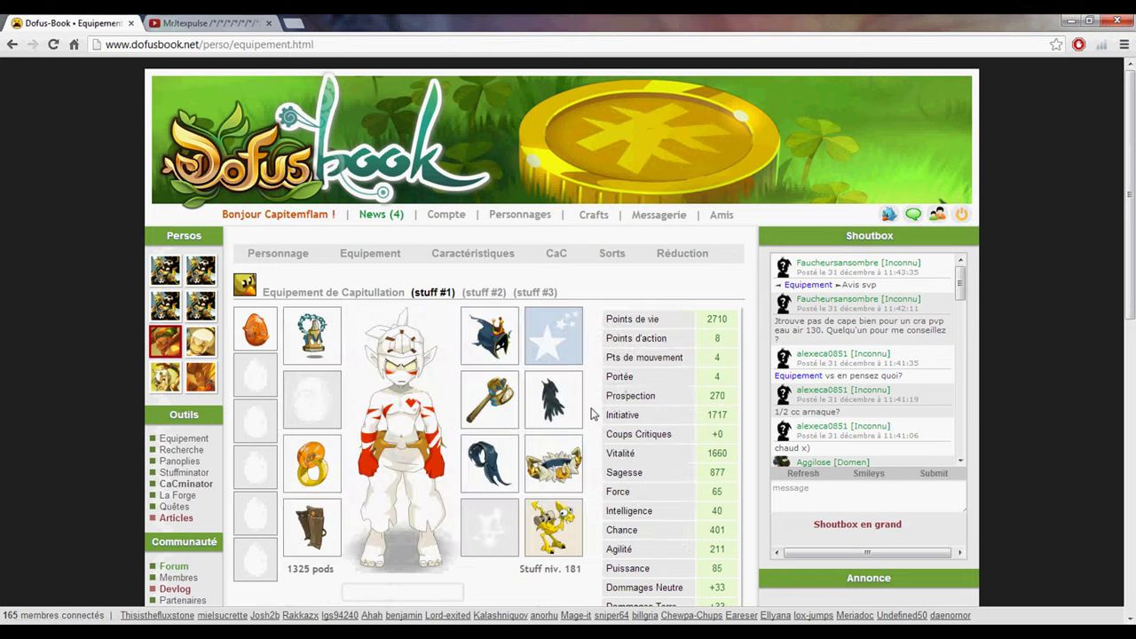
{"action": "scroll", "coordinate": [593, 414], "scroll_direction": "down", "scroll_amount": 2}
{"action": "scroll", "coordinate": [624, 455], "scroll_direction": "down", "scroll_amount": 2}
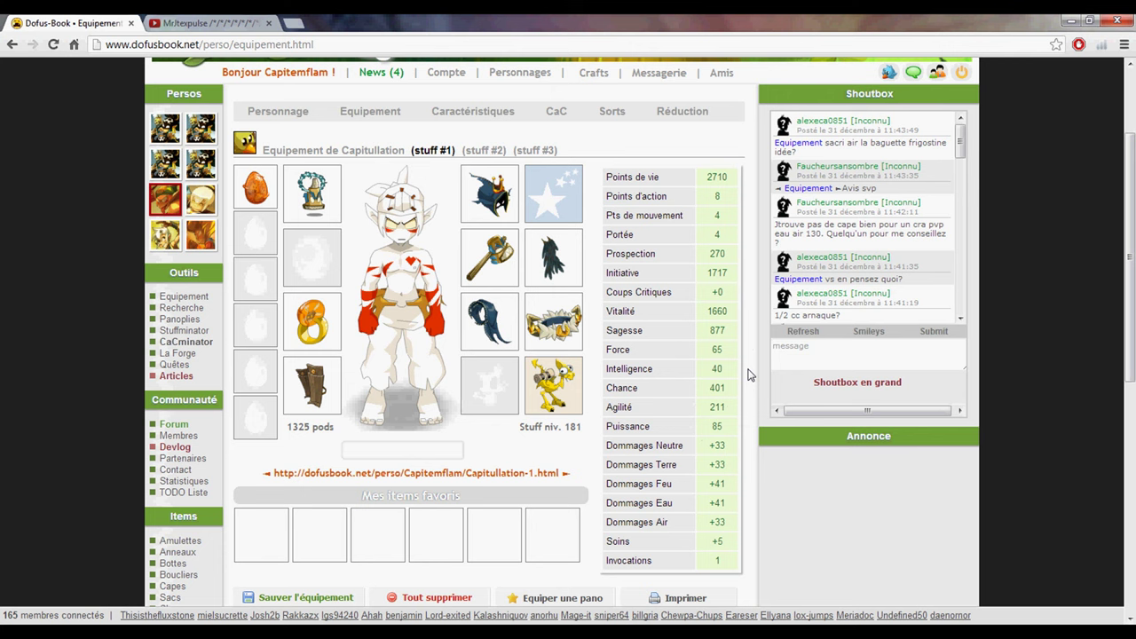
- Replace the Ceinture du Royalmouth with the level 185 Ougature belt and review the character's characteristics
{"action": "left_click", "coordinate": [550, 315]}
{"action": "left_click", "coordinate": [653, 187]}
{"action": "left_click", "coordinate": [552, 349]}
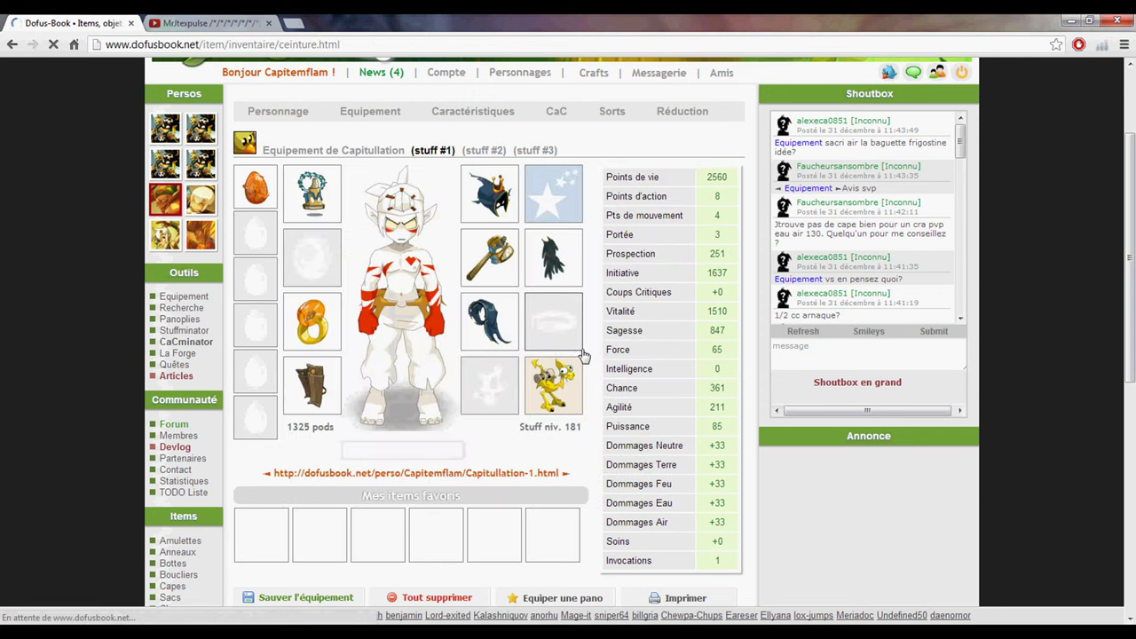
{"action": "scroll", "coordinate": [599, 355], "scroll_direction": "down", "scroll_amount": 7}
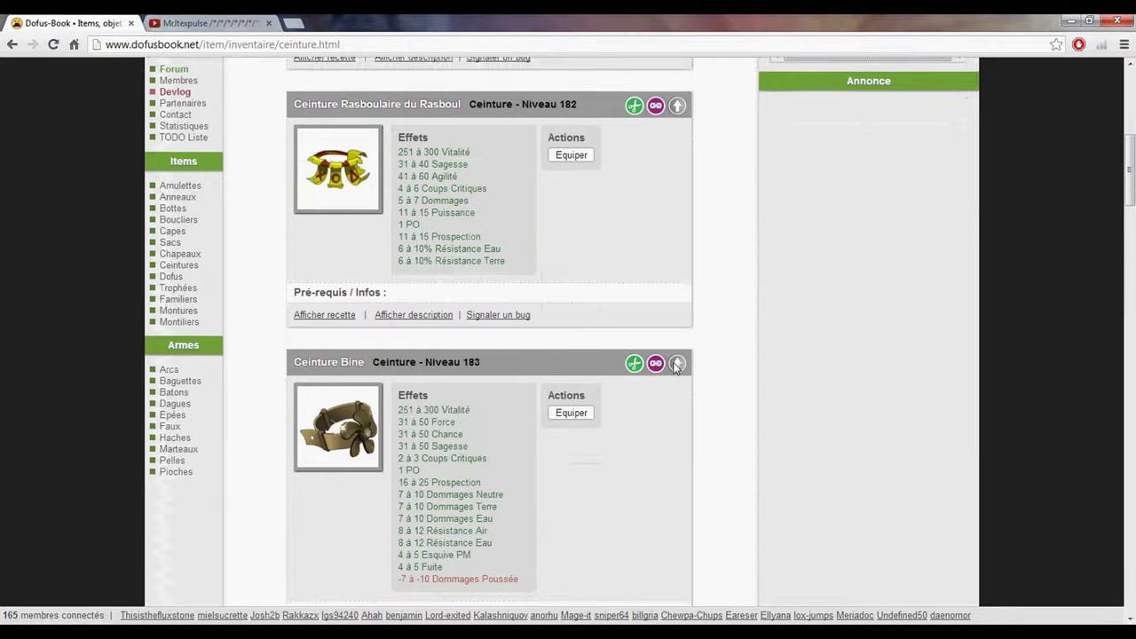
{"action": "scroll", "coordinate": [673, 368], "scroll_direction": "down", "scroll_amount": 3}
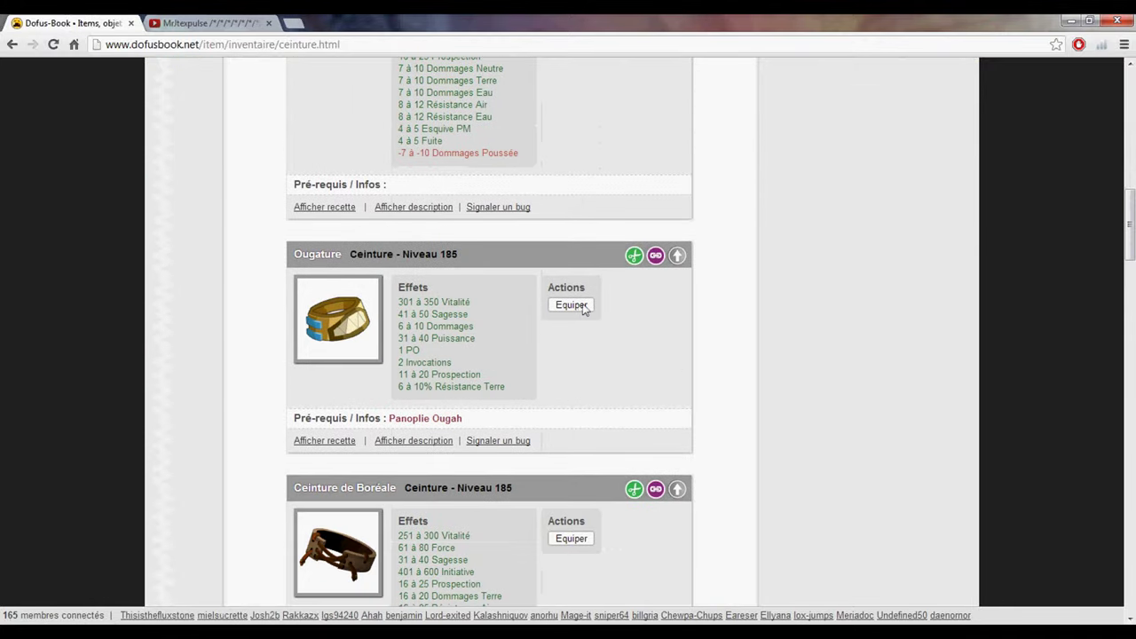
{"action": "left_click", "coordinate": [571, 305]}
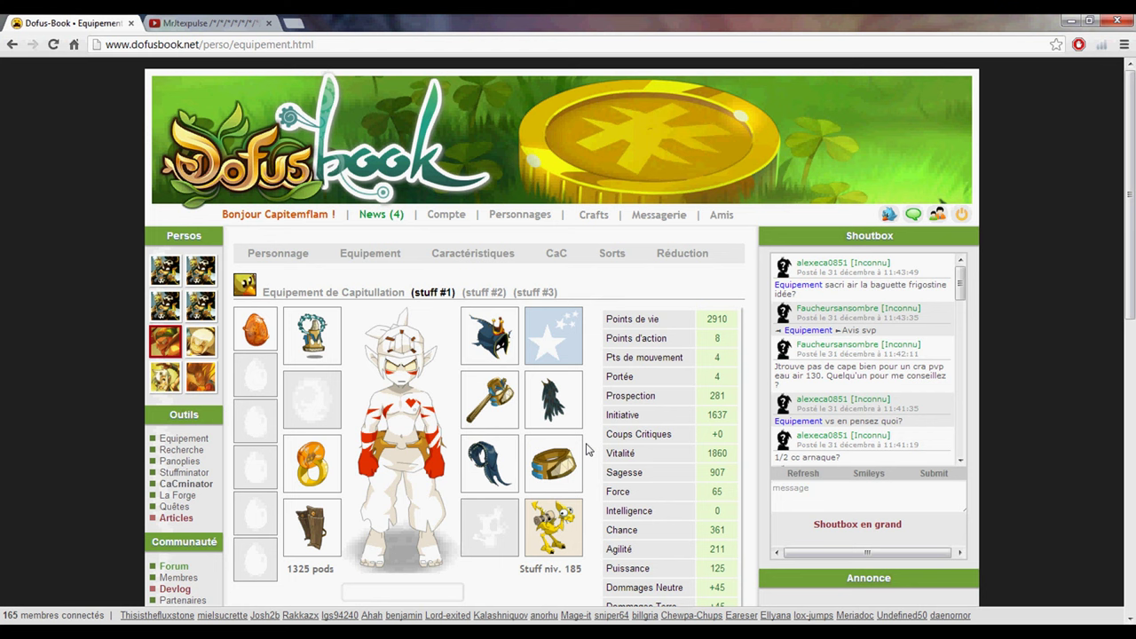
{"action": "scroll", "coordinate": [588, 373], "scroll_direction": "down", "scroll_amount": 2}
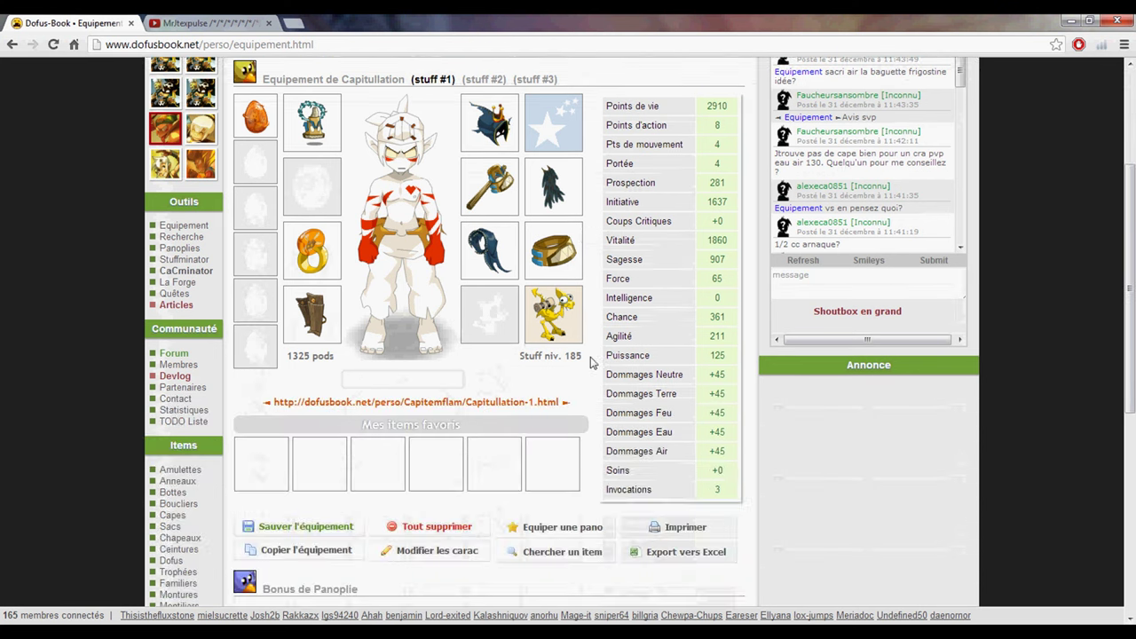
{"action": "scroll", "coordinate": [590, 362], "scroll_direction": "up", "scroll_amount": 1}
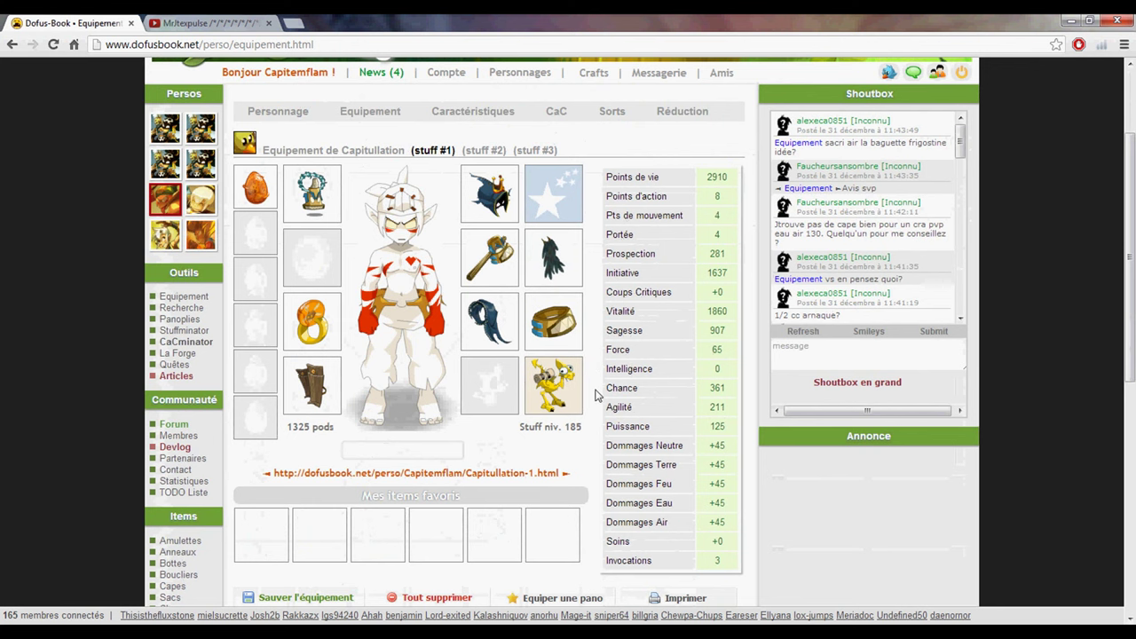
{"action": "scroll", "coordinate": [598, 393], "scroll_direction": "down", "scroll_amount": 1}
{"action": "scroll", "coordinate": [598, 395], "scroll_direction": "up", "scroll_amount": 1}
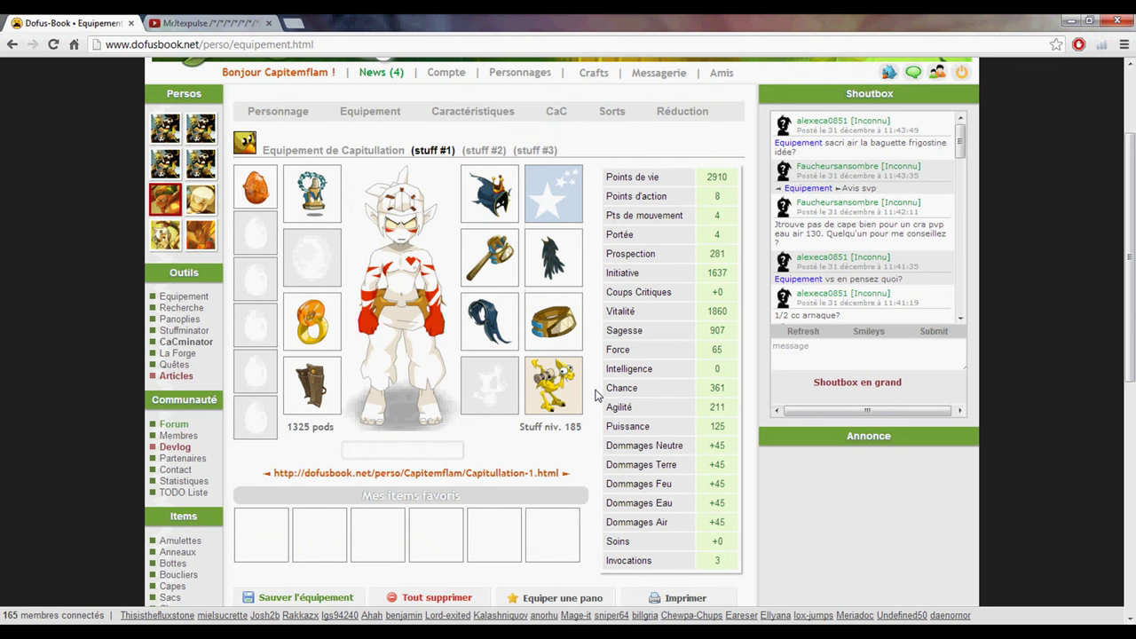
- Remove the equipped ring, filter the rings by "anc" and equip the Panoplie Ancestrale ring again
{"action": "left_click", "coordinate": [327, 324]}
{"action": "left_click", "coordinate": [631, 179]}
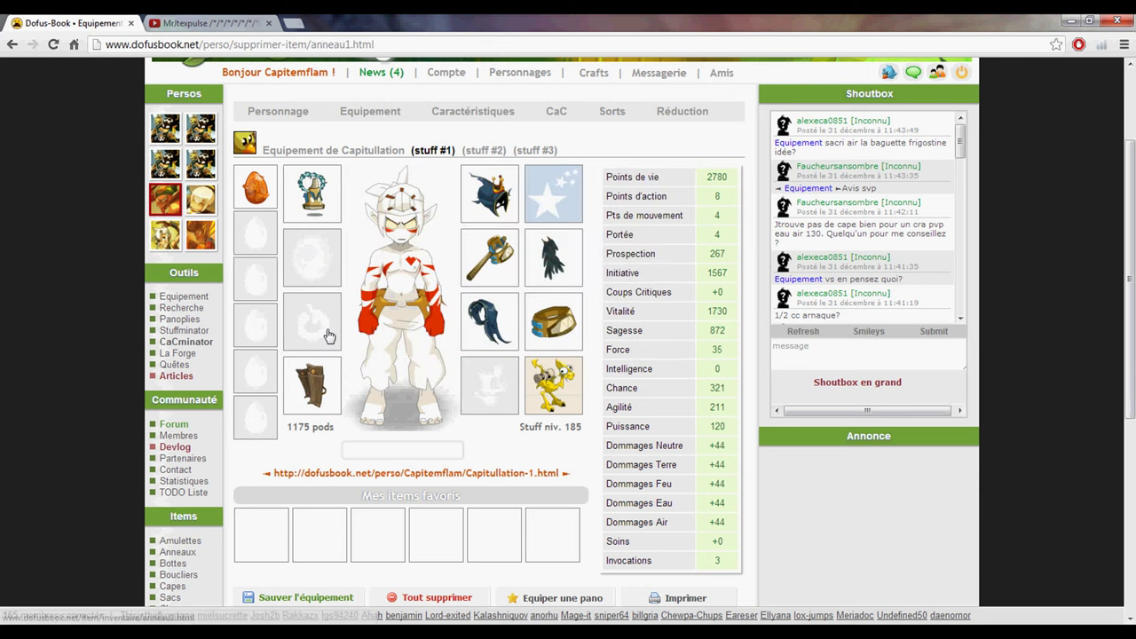
{"action": "left_click", "coordinate": [318, 327]}
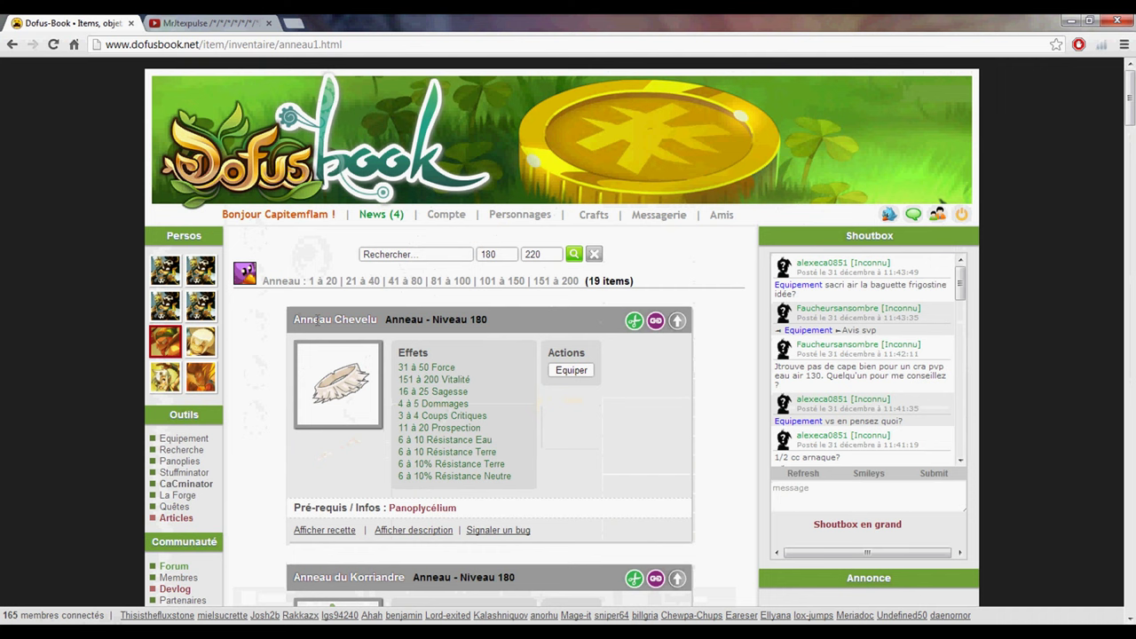
{"action": "left_click", "coordinate": [456, 254]}
{"action": "type", "text": "anc"}
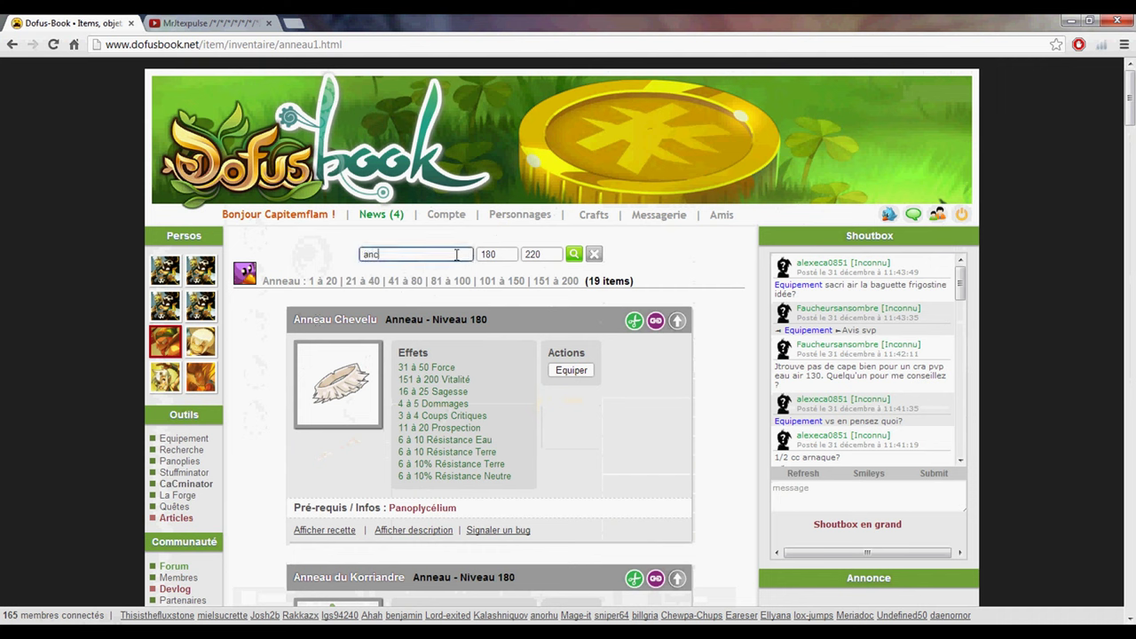
{"action": "scroll", "coordinate": [612, 423], "scroll_direction": "down", "scroll_amount": 15}
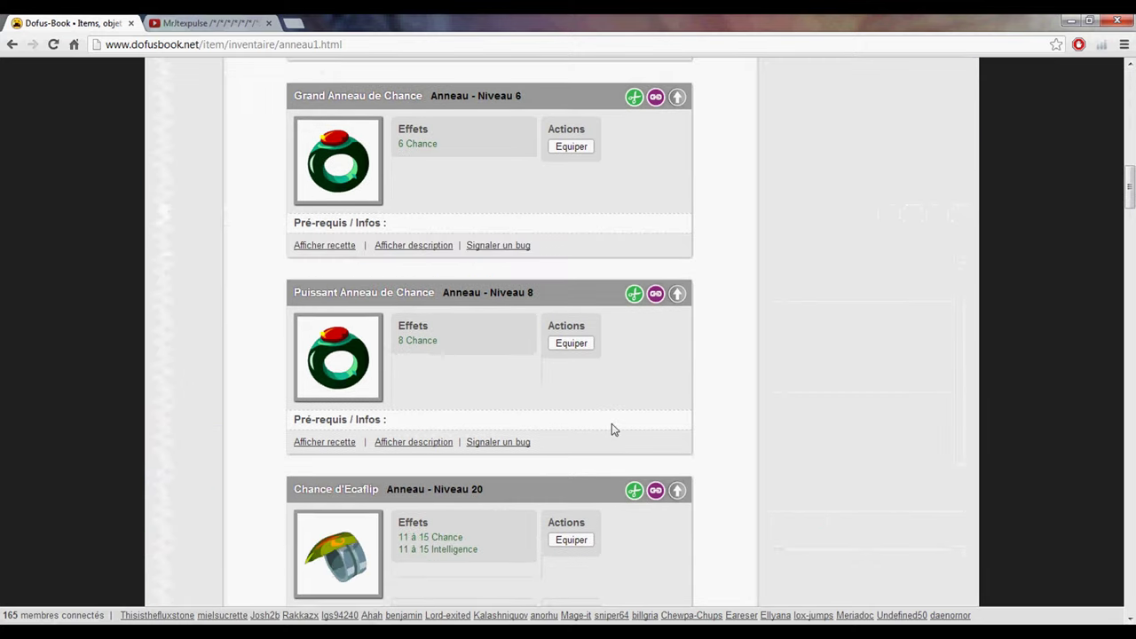
{"action": "scroll", "coordinate": [612, 423], "scroll_direction": "down", "scroll_amount": 20}
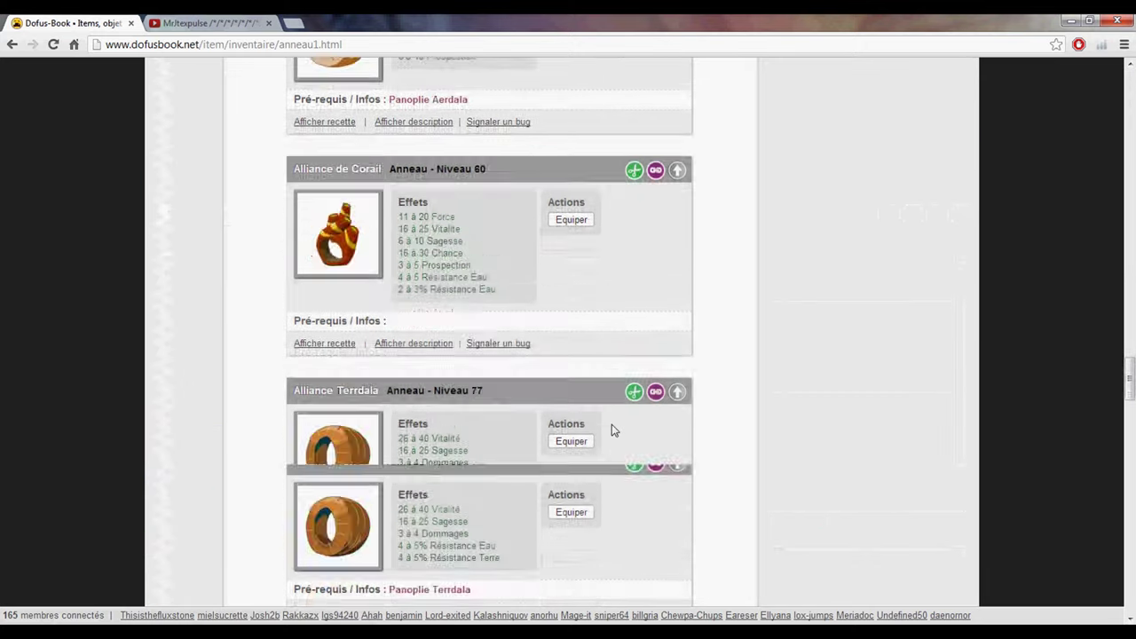
{"action": "scroll", "coordinate": [612, 424], "scroll_direction": "up", "scroll_amount": 5}
{"action": "left_click", "coordinate": [574, 322]}
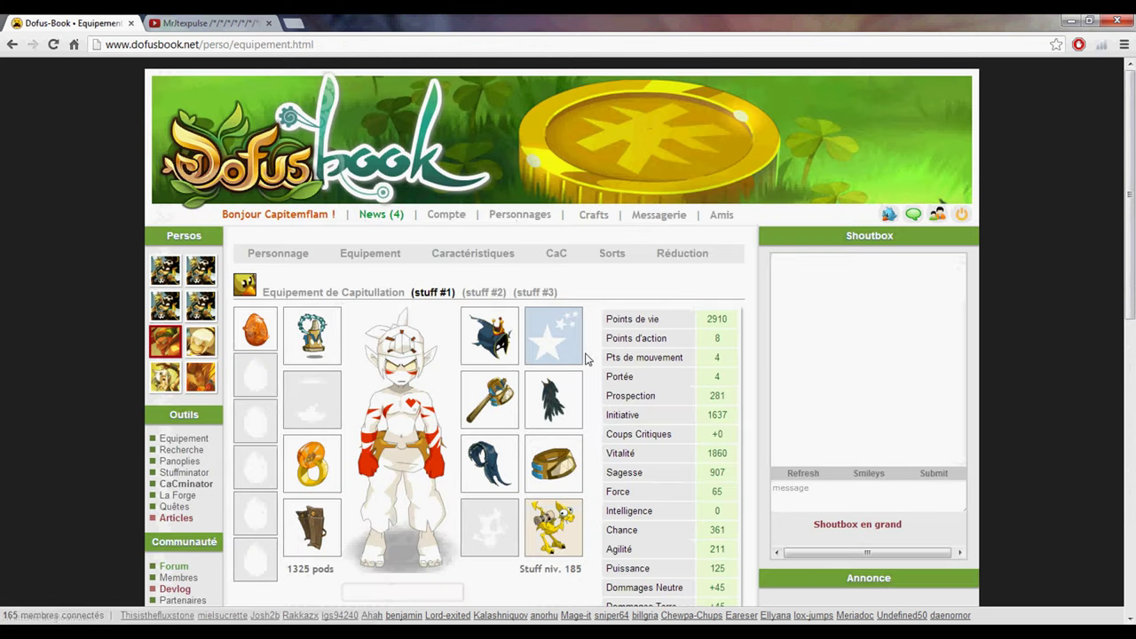
- Replace the equipped Corbacape Mastralis with the level 194 Grésilocape cape
{"action": "left_click", "coordinate": [578, 419]}
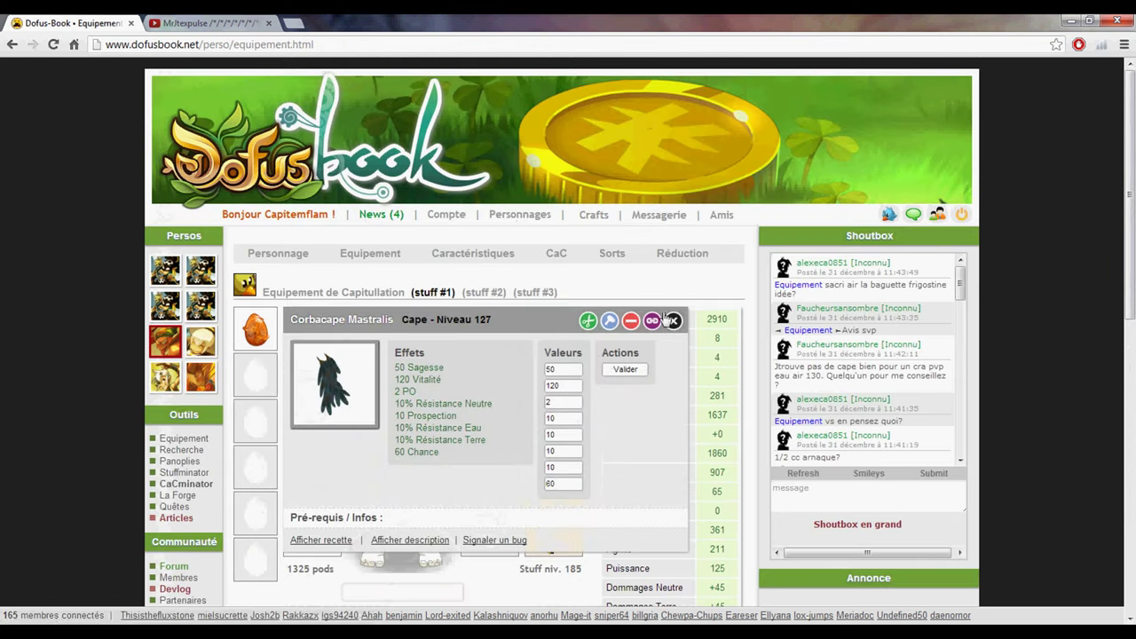
{"action": "left_click", "coordinate": [632, 321]}
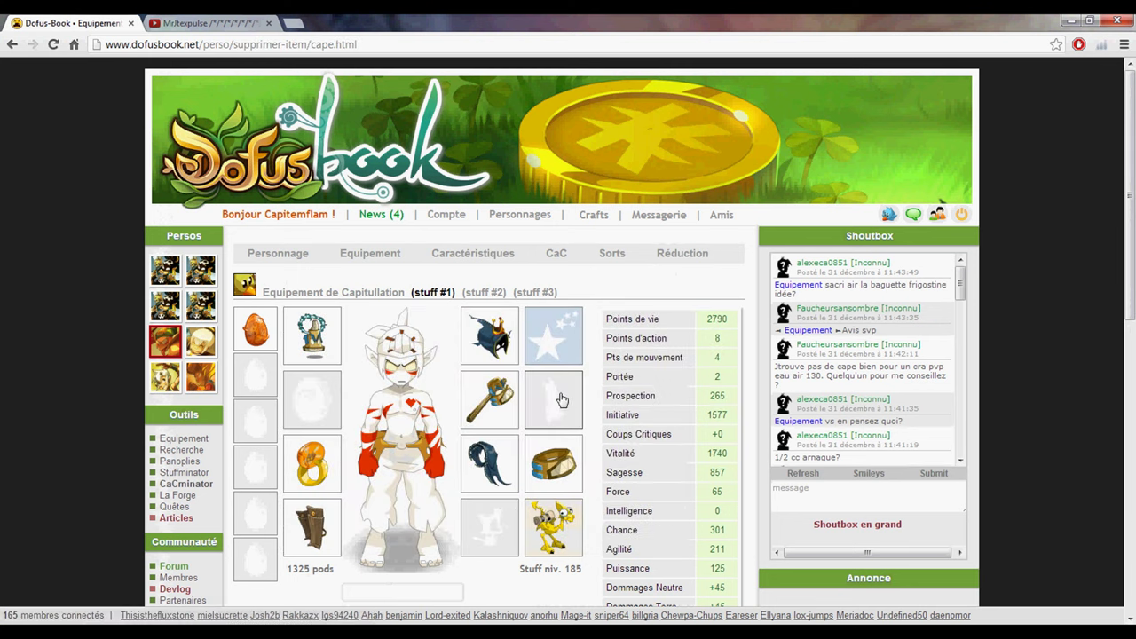
{"action": "scroll", "coordinate": [598, 399], "scroll_direction": "down", "scroll_amount": 5}
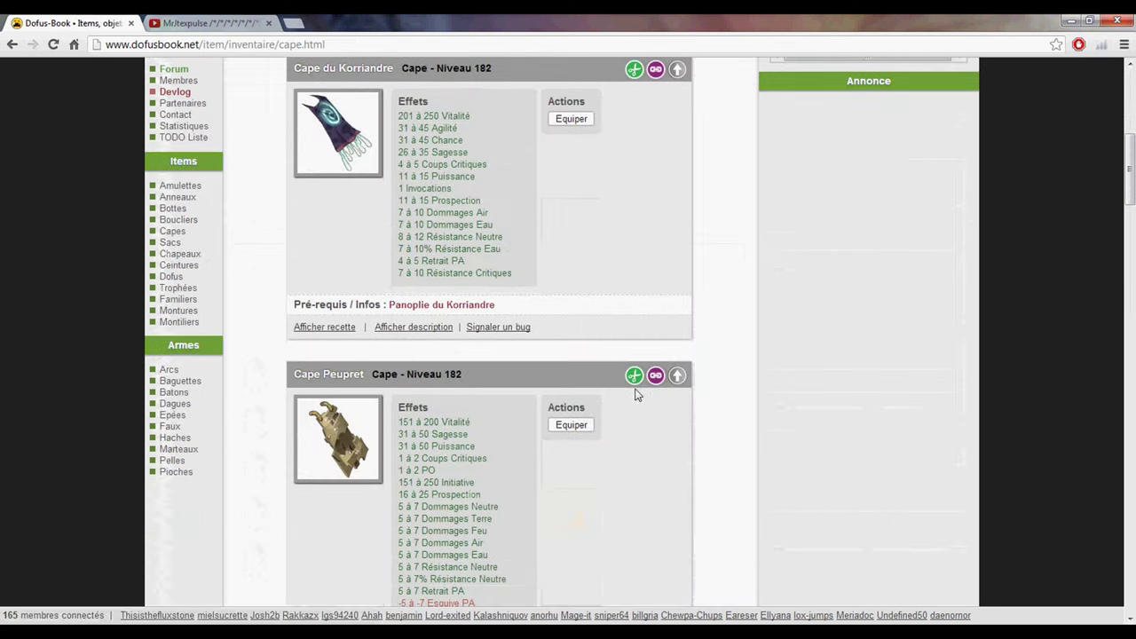
{"action": "scroll", "coordinate": [636, 394], "scroll_direction": "down", "scroll_amount": 18}
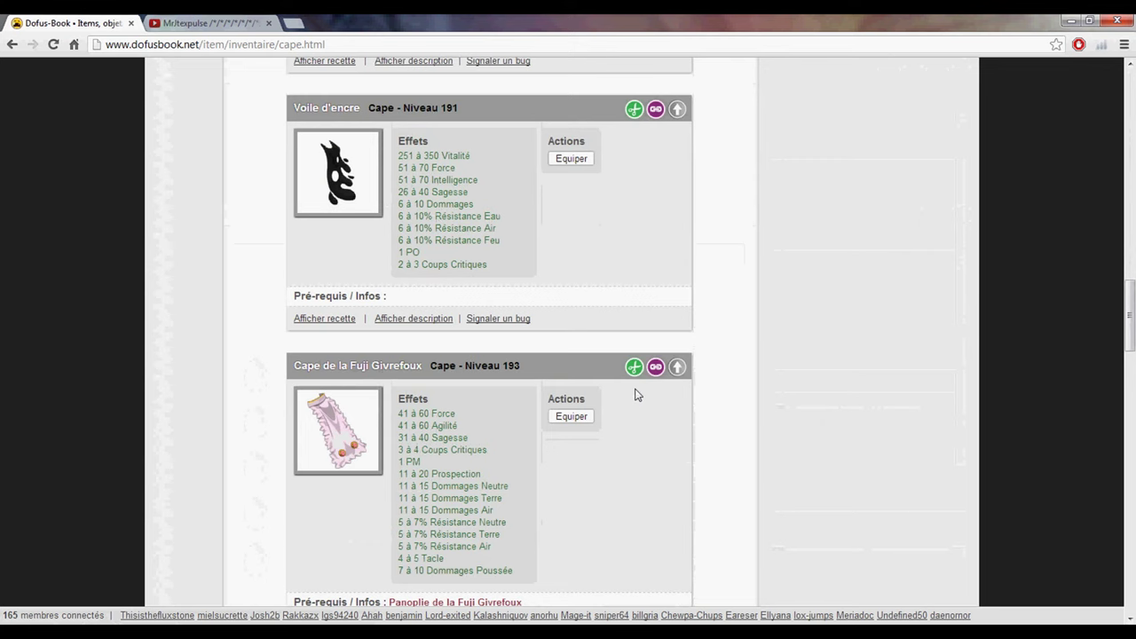
{"action": "scroll", "coordinate": [636, 394], "scroll_direction": "down", "scroll_amount": 1}
{"action": "left_click", "coordinate": [575, 462]}
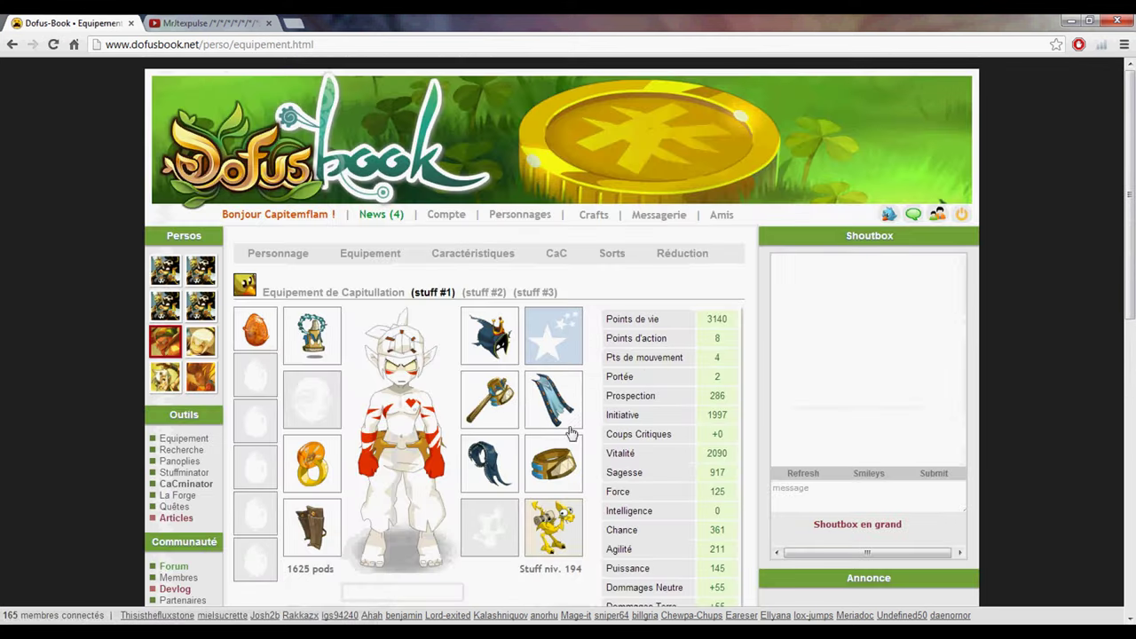
- Check the effects of the equipped Grésilocape and review the character's characteristics
{"action": "left_click", "coordinate": [565, 391]}
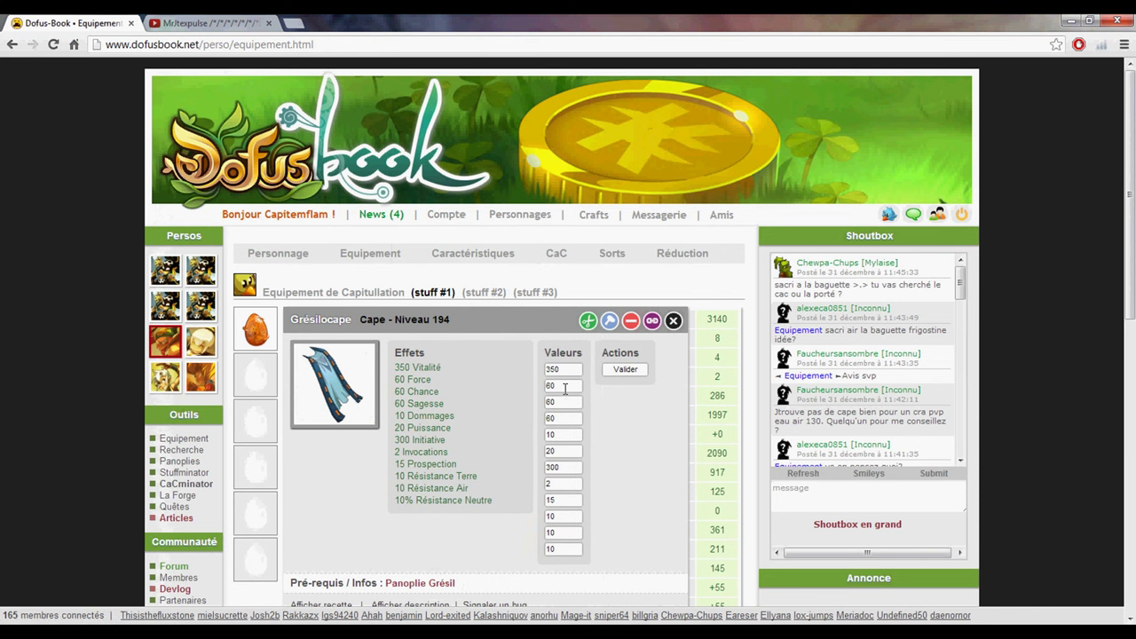
{"action": "left_click", "coordinate": [673, 321]}
{"action": "scroll", "coordinate": [593, 382], "scroll_direction": "down", "scroll_amount": 1}
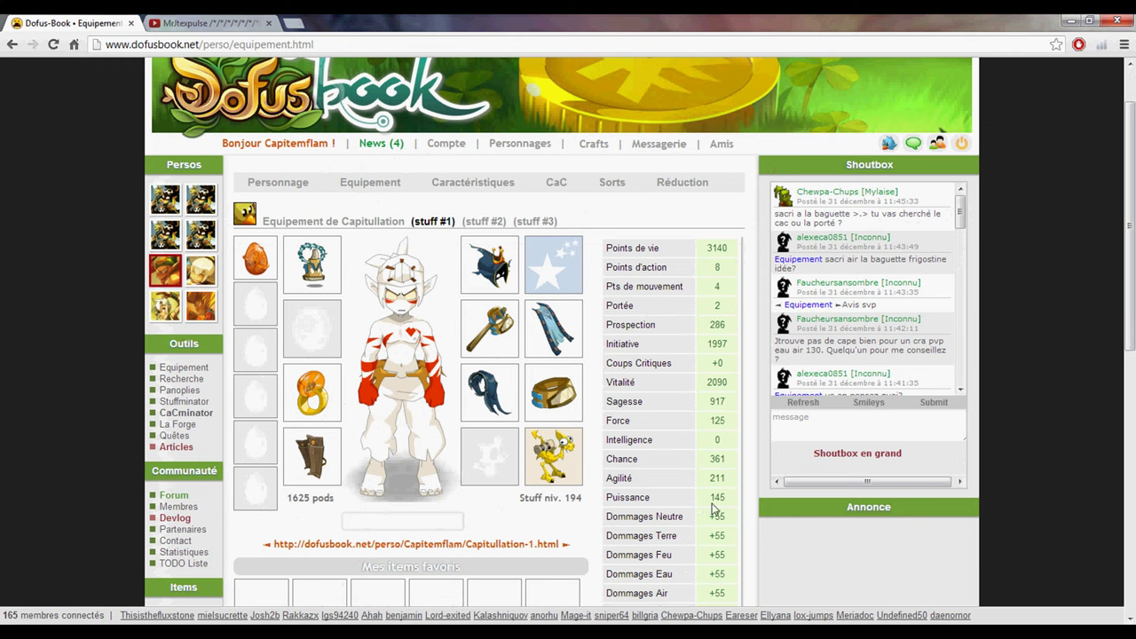
{"action": "scroll", "coordinate": [728, 502], "scroll_direction": "down", "scroll_amount": 1}
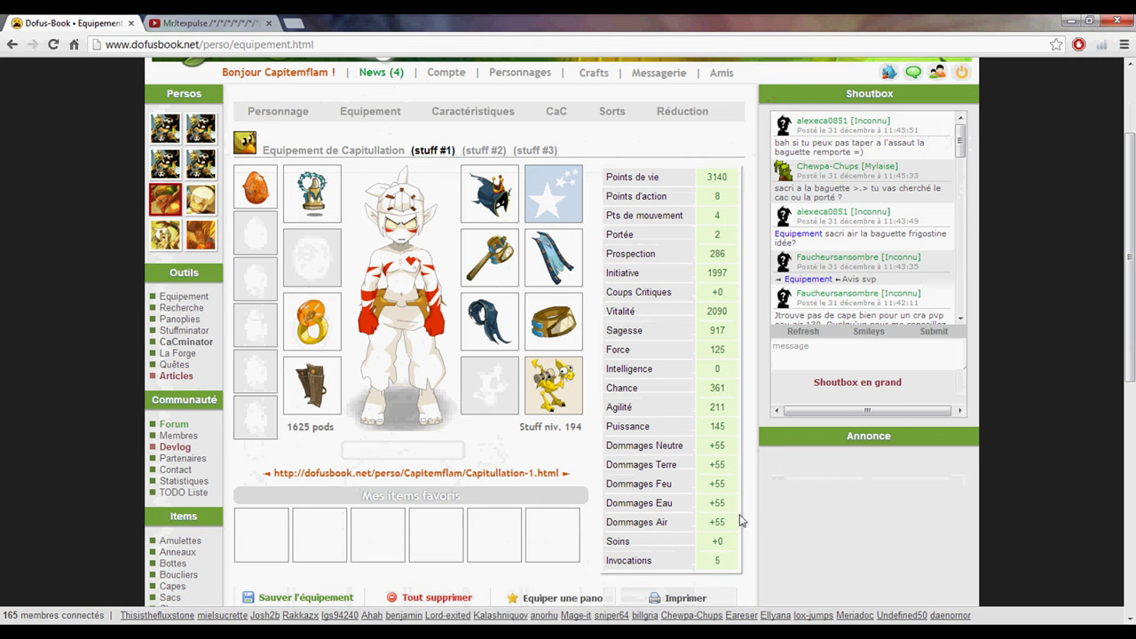
- Replace the Anneau Ancestral with the level 195 Frimanneau ring and check its effects
{"action": "left_click", "coordinate": [314, 322]}
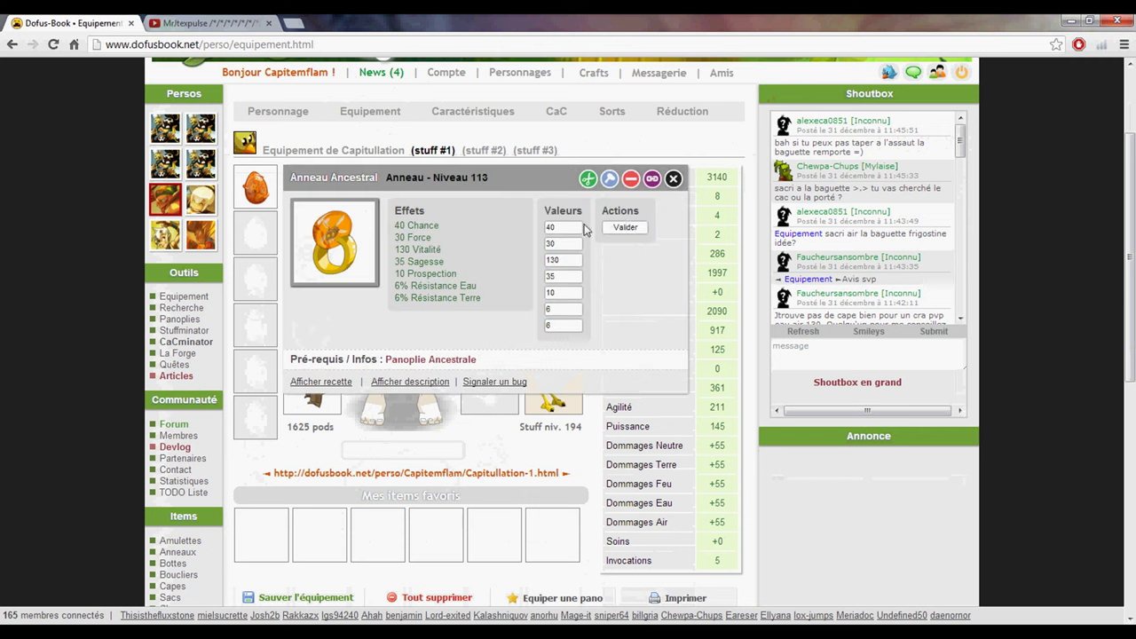
{"action": "left_click", "coordinate": [632, 180]}
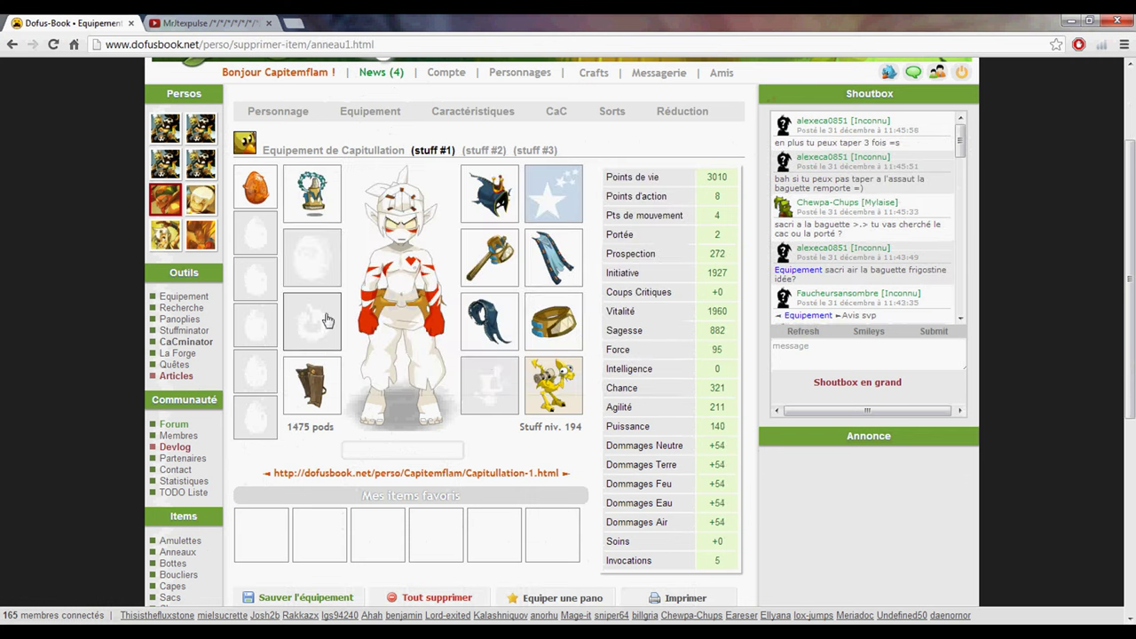
{"action": "left_click", "coordinate": [324, 311]}
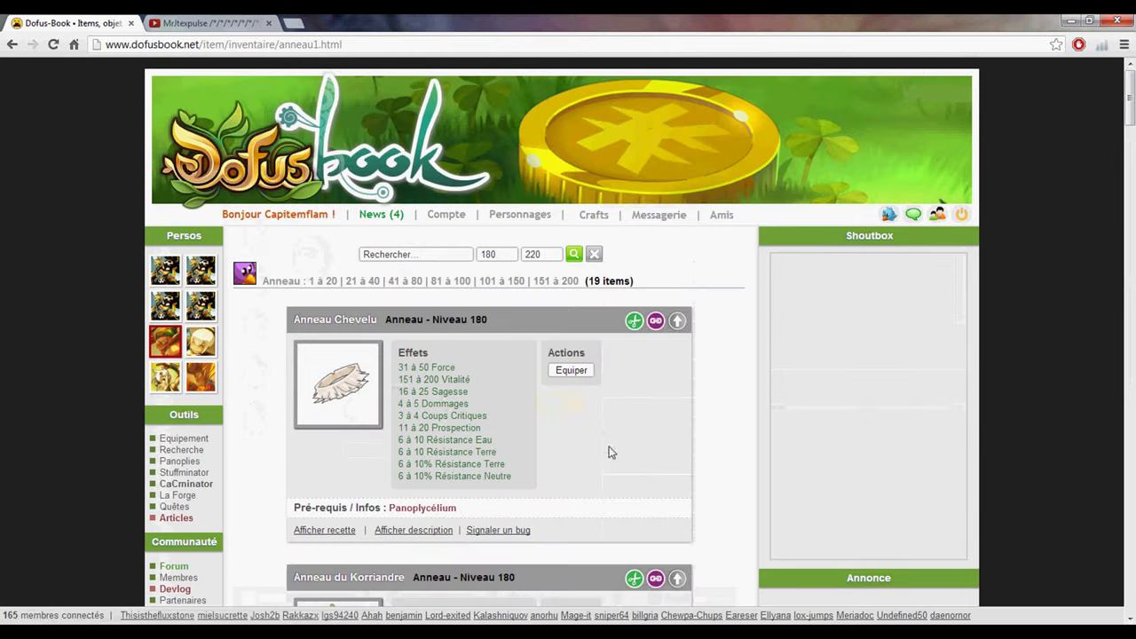
{"action": "scroll", "coordinate": [577, 402], "scroll_direction": "down", "scroll_amount": 15}
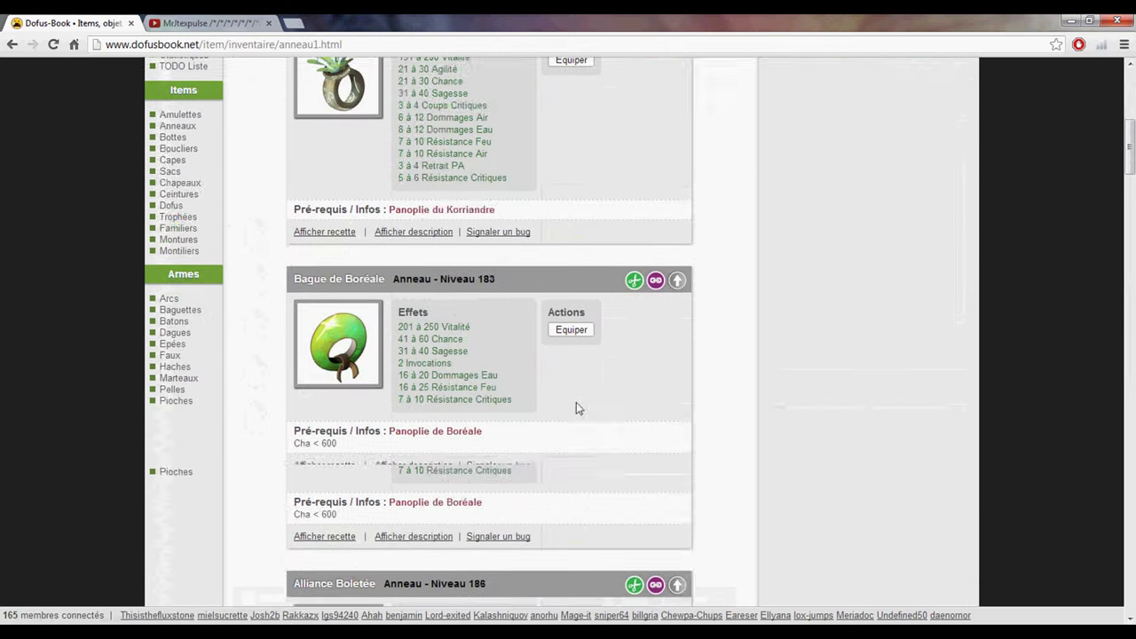
{"action": "scroll", "coordinate": [576, 409], "scroll_direction": "down", "scroll_amount": 20}
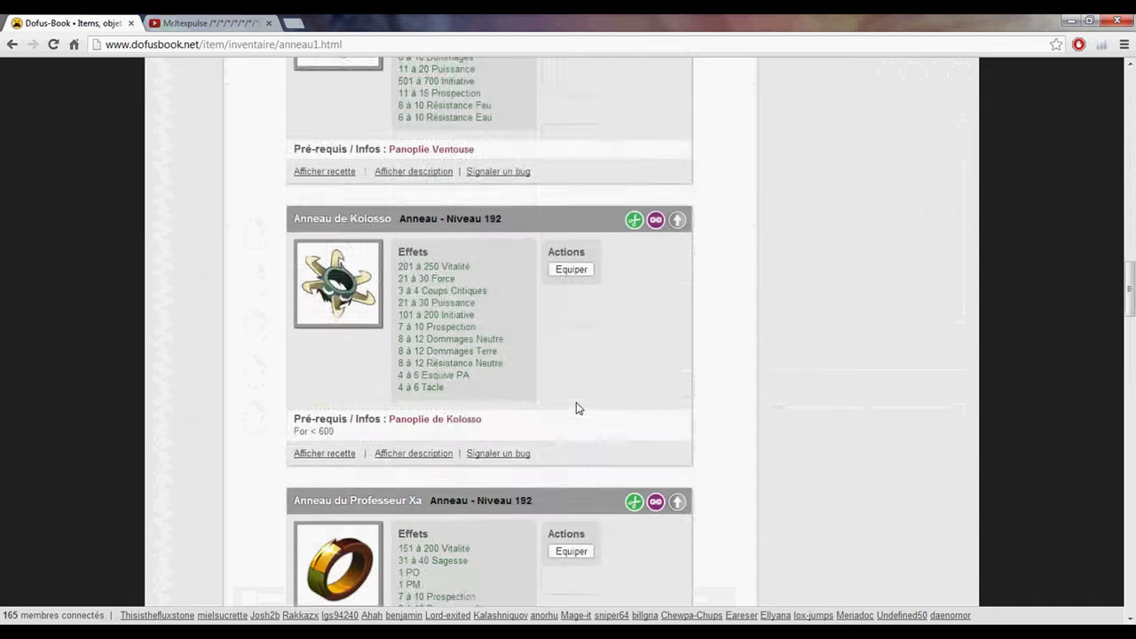
{"action": "scroll", "coordinate": [576, 408], "scroll_direction": "down", "scroll_amount": 2}
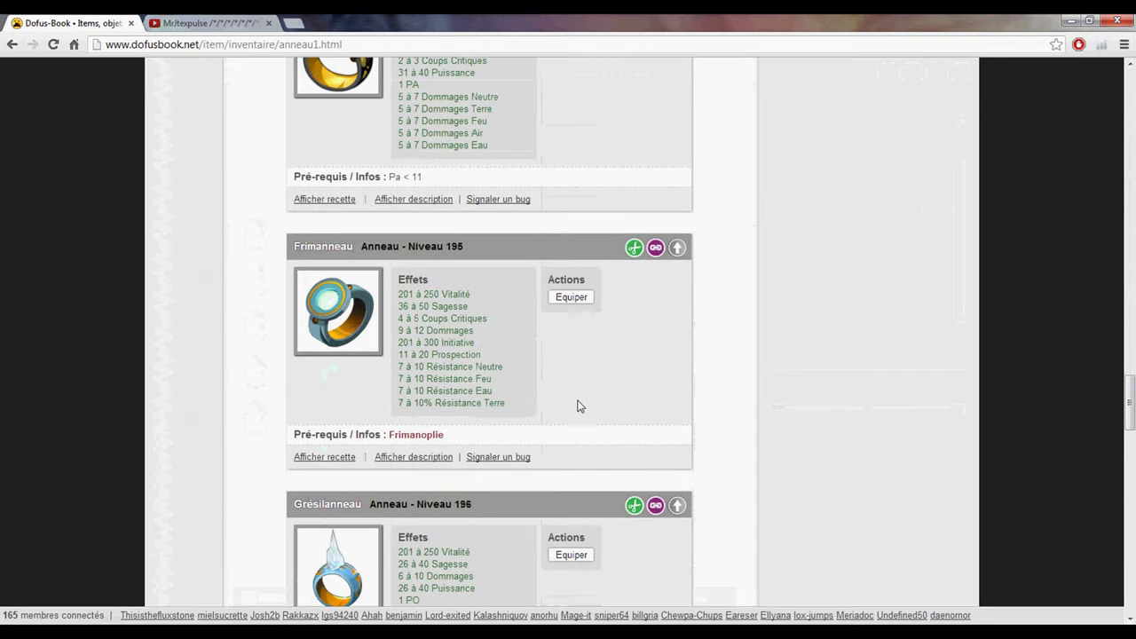
{"action": "left_click", "coordinate": [571, 298]}
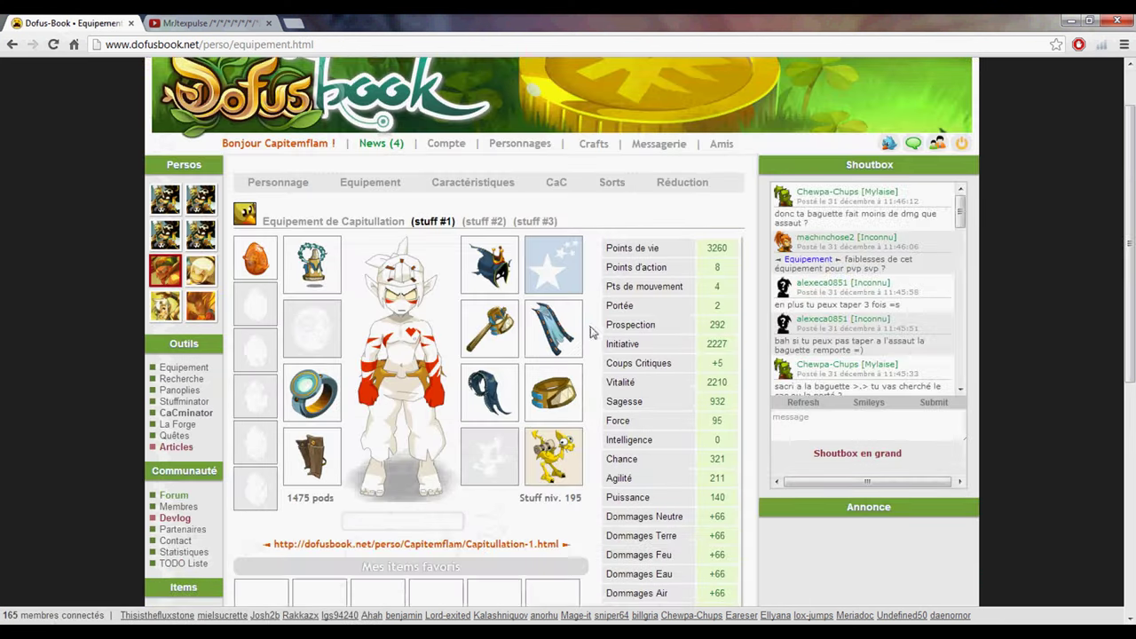
{"action": "left_click", "coordinate": [330, 390]}
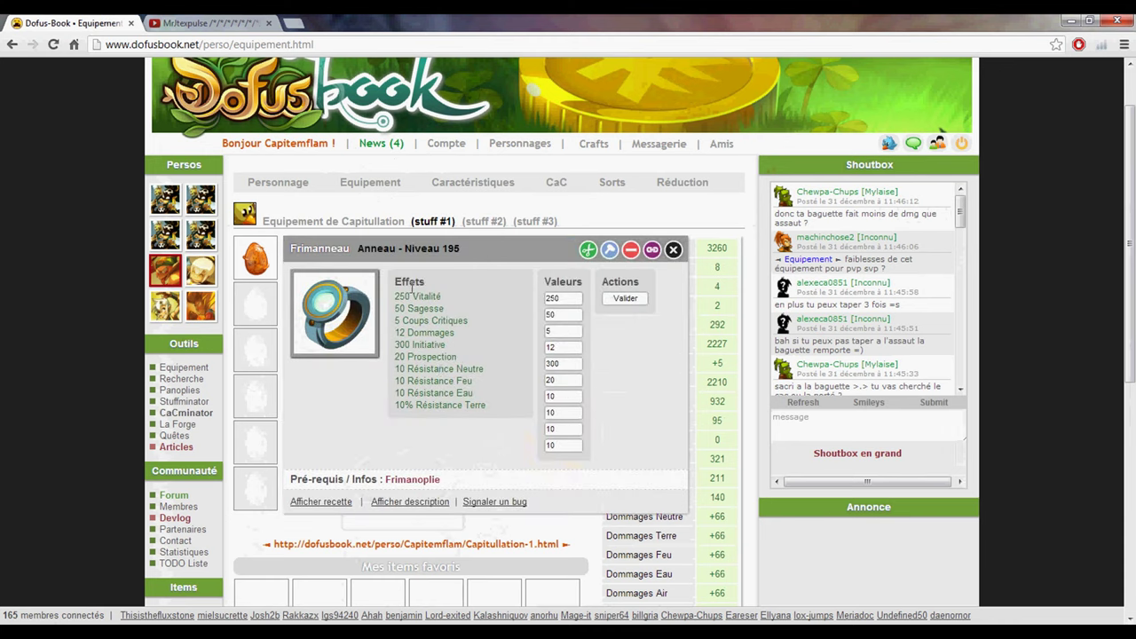
{"action": "left_click", "coordinate": [673, 251]}
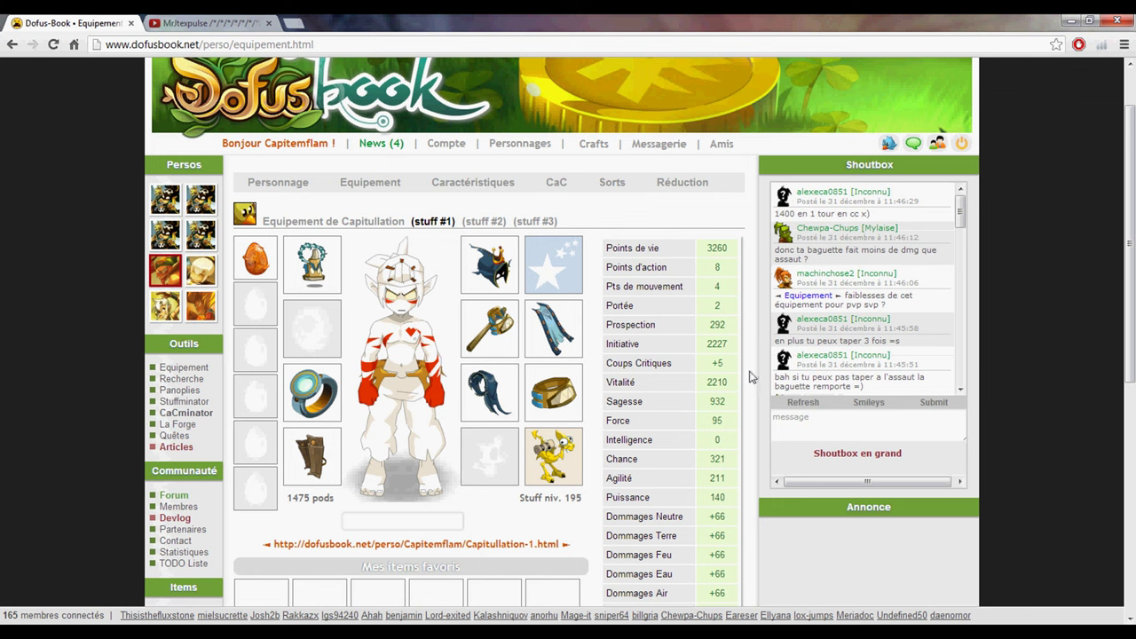
- Replace the Protège-Tibias Ancestraux with the level 195 Sandales Circulaires du Kimbo boots and review the characteristics
{"action": "left_click", "coordinate": [311, 452]}
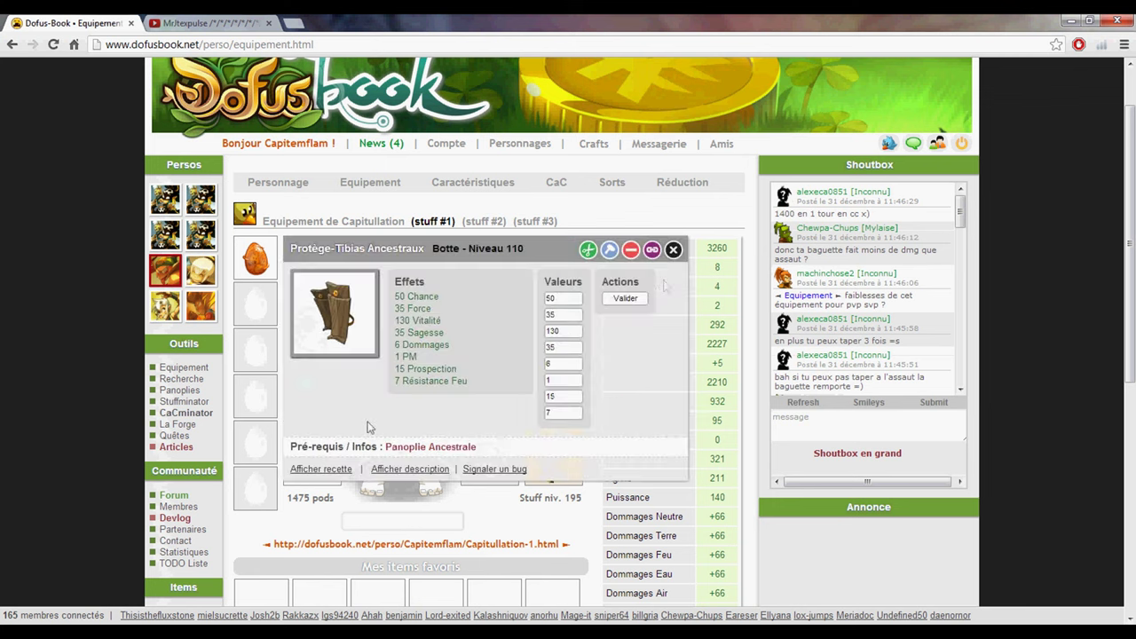
{"action": "left_click", "coordinate": [630, 250]}
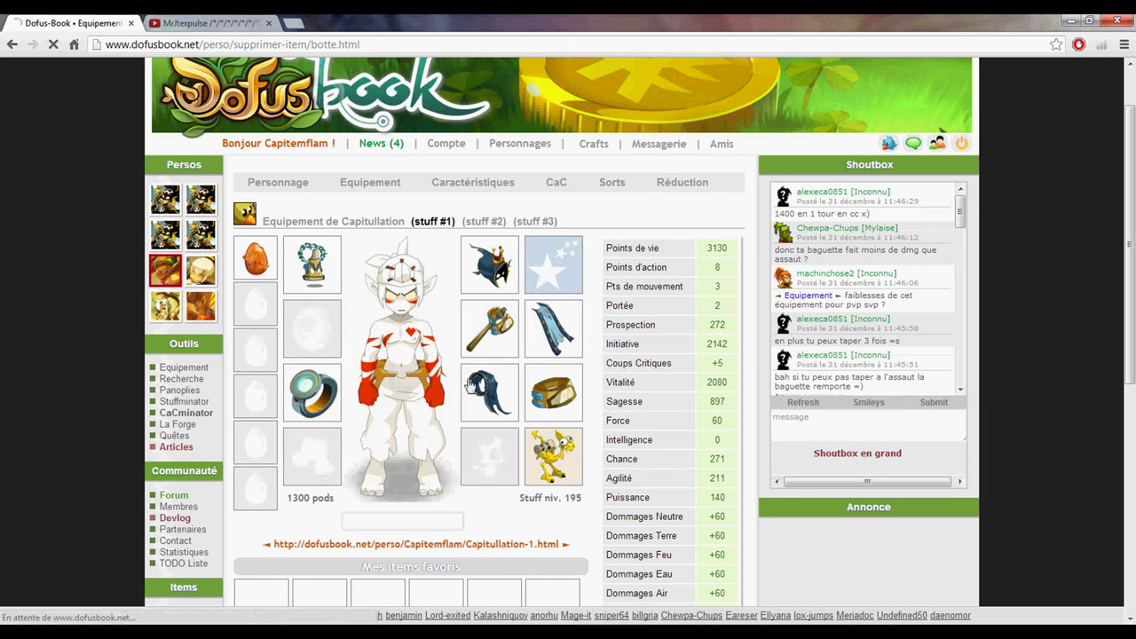
{"action": "scroll", "coordinate": [653, 413], "scroll_direction": "down", "scroll_amount": 5}
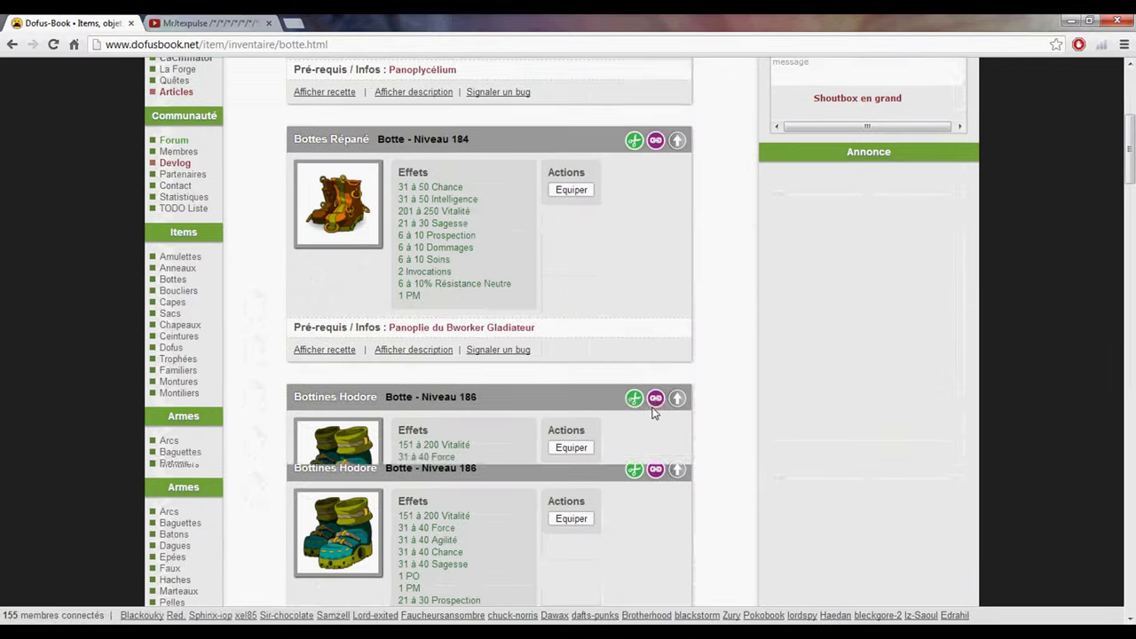
{"action": "scroll", "coordinate": [653, 413], "scroll_direction": "down", "scroll_amount": 20}
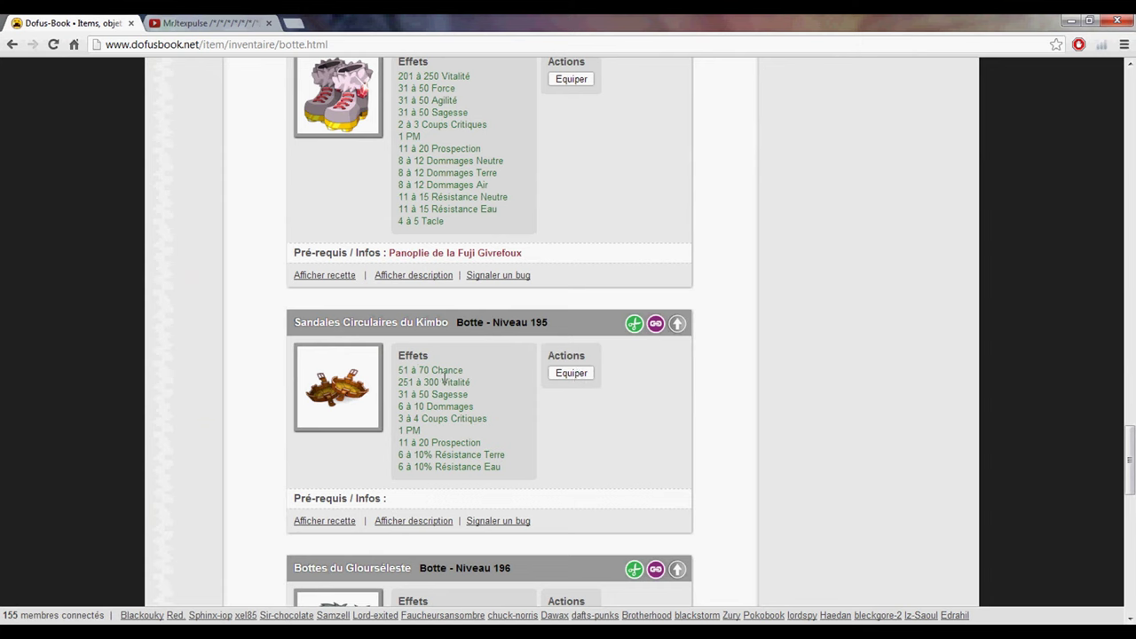
{"action": "left_click", "coordinate": [570, 374]}
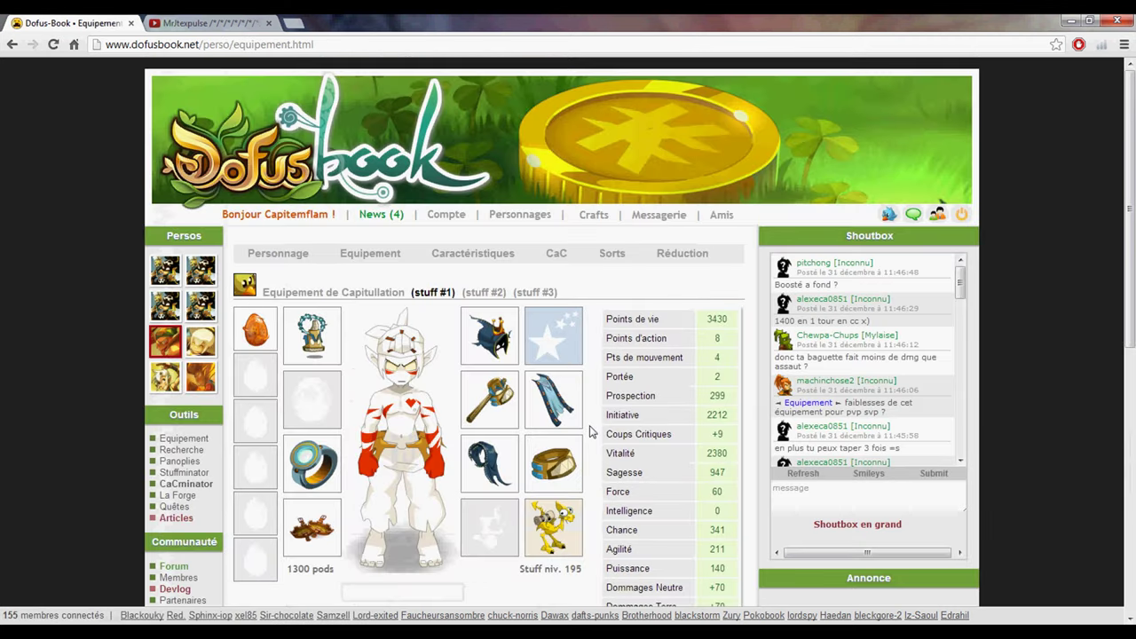
{"action": "scroll", "coordinate": [590, 431], "scroll_direction": "down", "scroll_amount": 3}
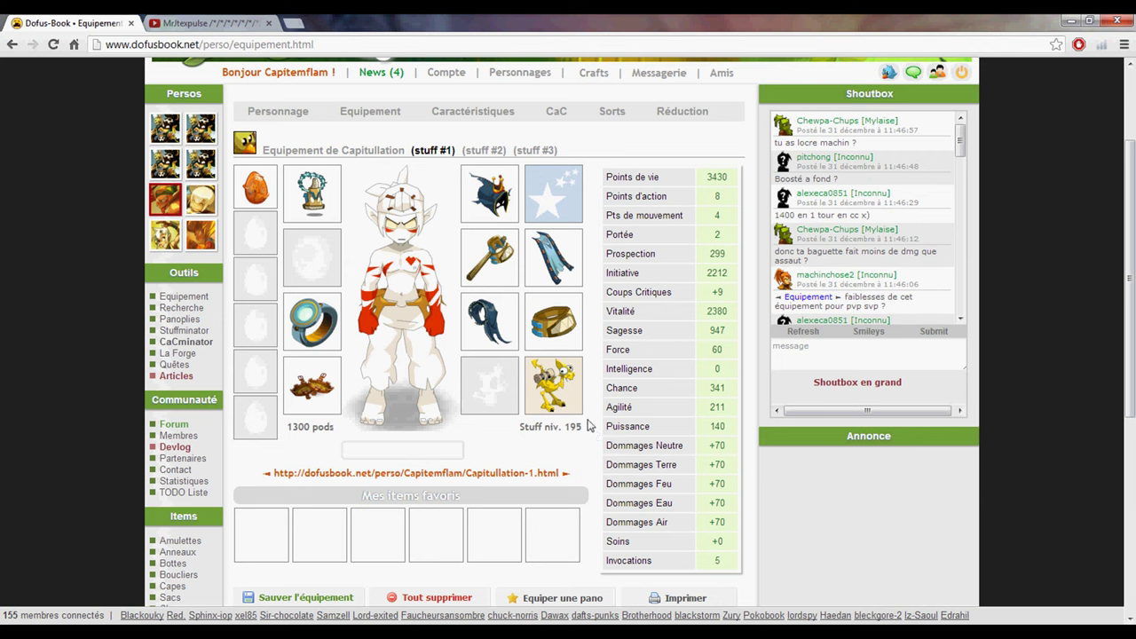
- Replace the Sceau Souverain du Roissingue ring with the level 197 Bracelet Ming
{"action": "mouse_move", "coordinate": [491, 327]}
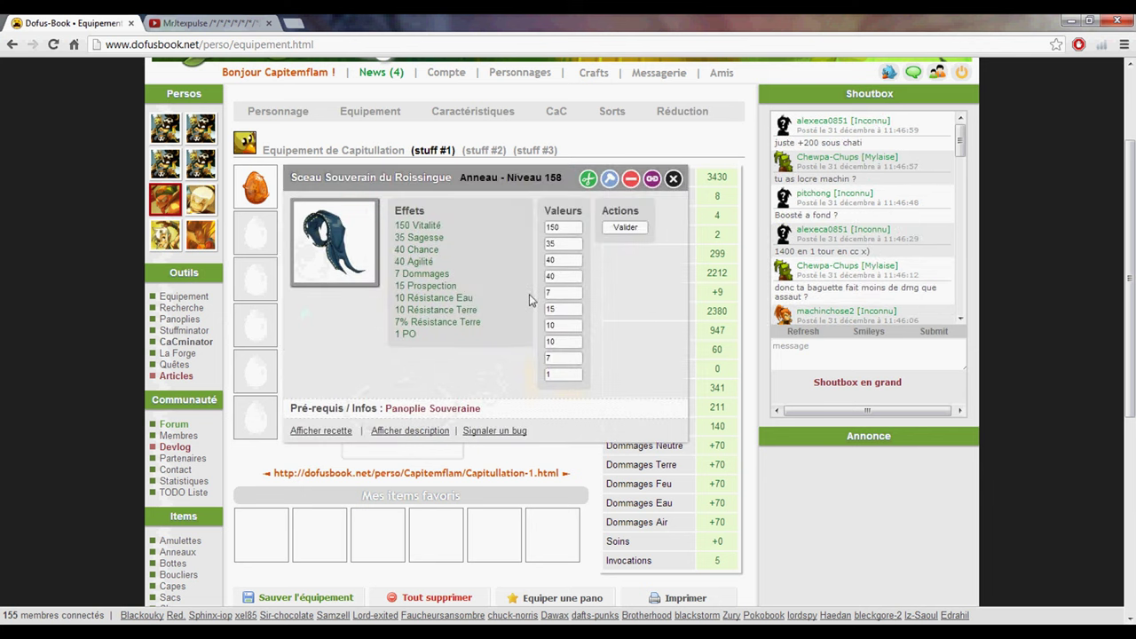
{"action": "left_click", "coordinate": [631, 181]}
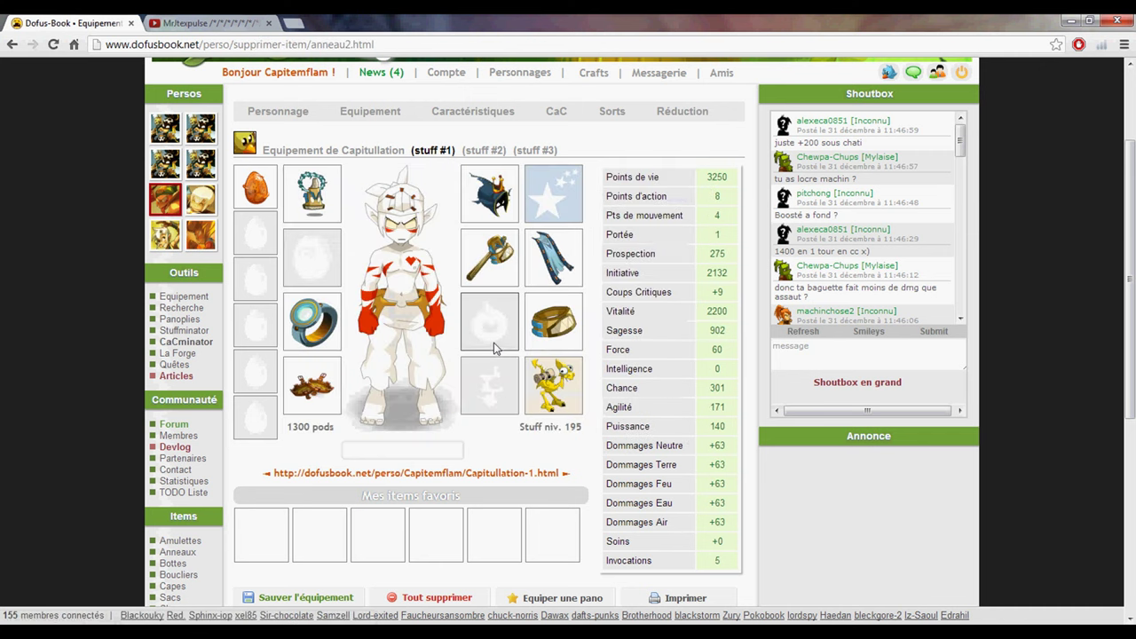
{"action": "left_click", "coordinate": [480, 317]}
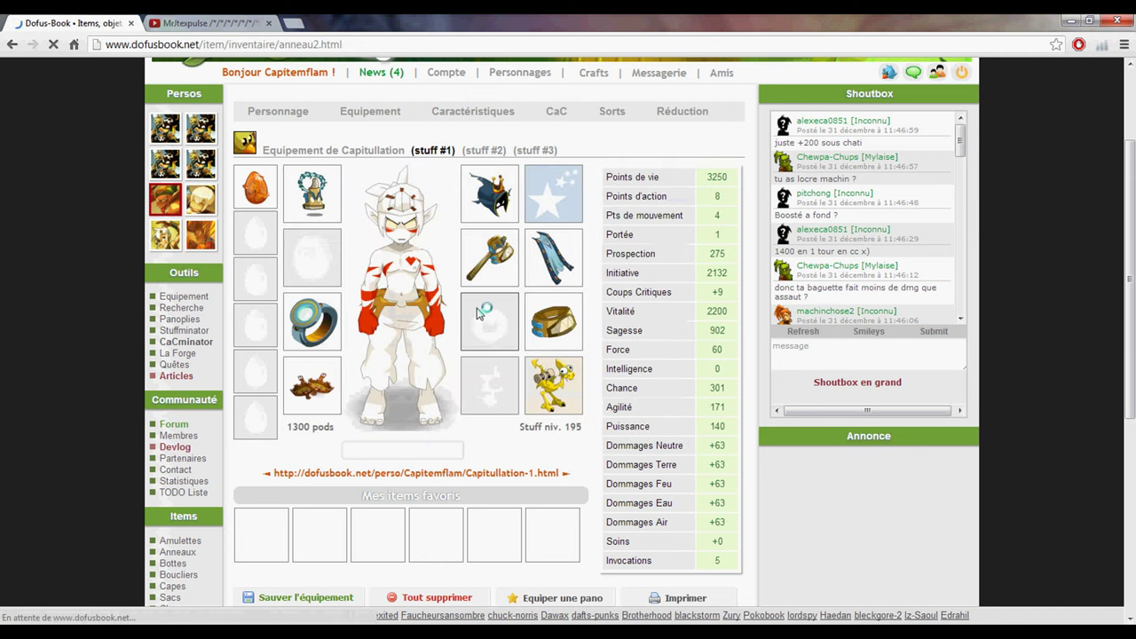
{"action": "scroll", "coordinate": [676, 392], "scroll_direction": "down", "scroll_amount": 15}
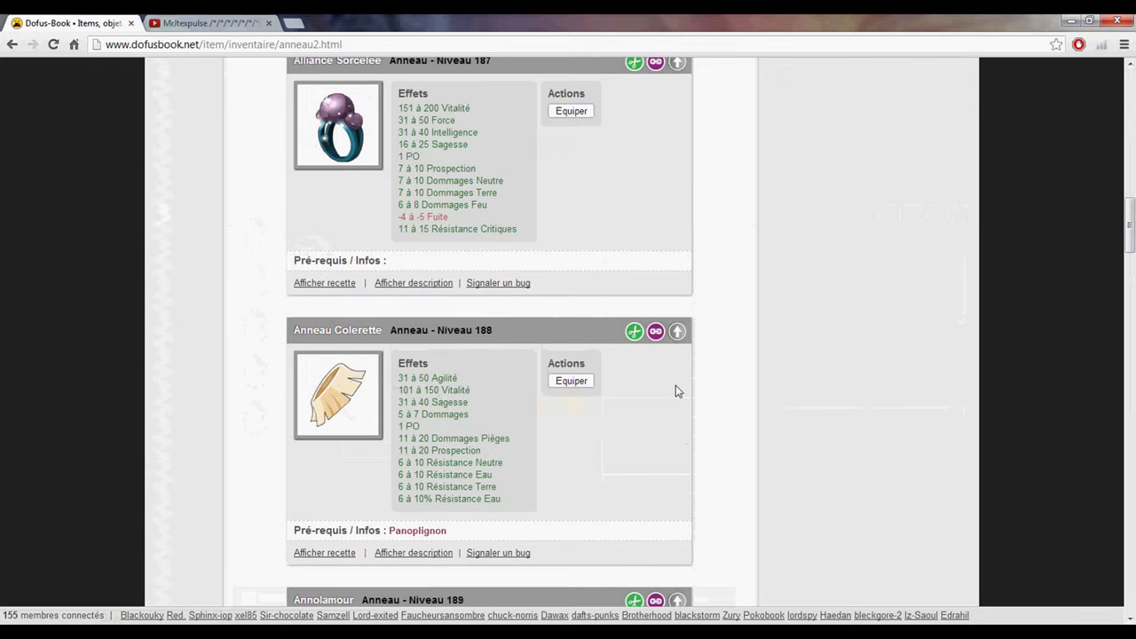
{"action": "scroll", "coordinate": [675, 391], "scroll_direction": "down", "scroll_amount": 20}
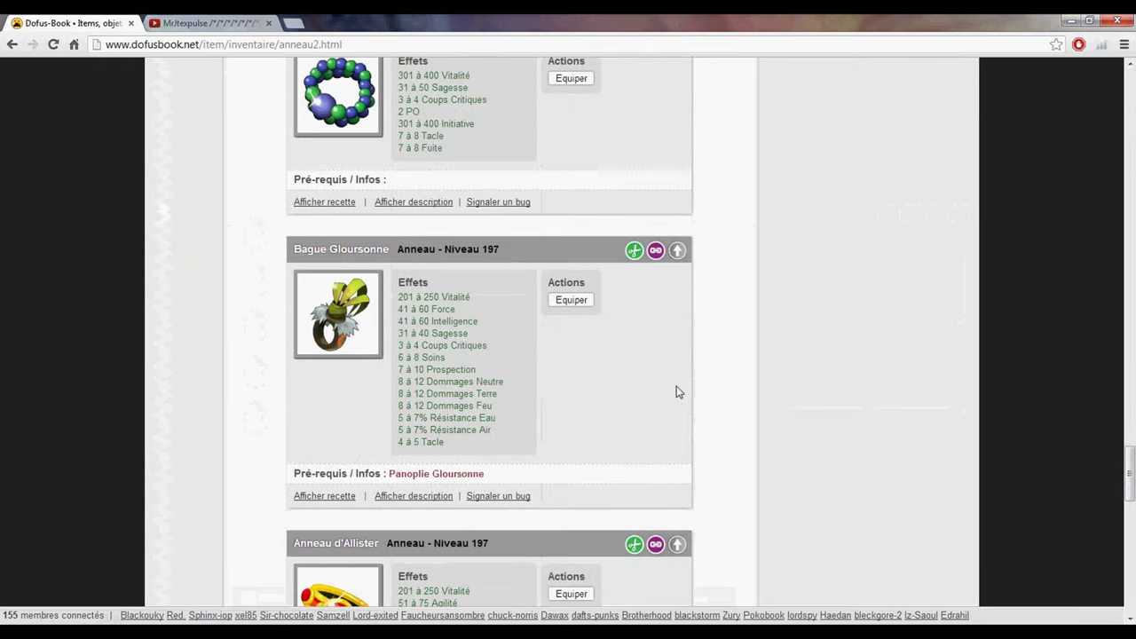
{"action": "scroll", "coordinate": [675, 392], "scroll_direction": "up", "scroll_amount": 2}
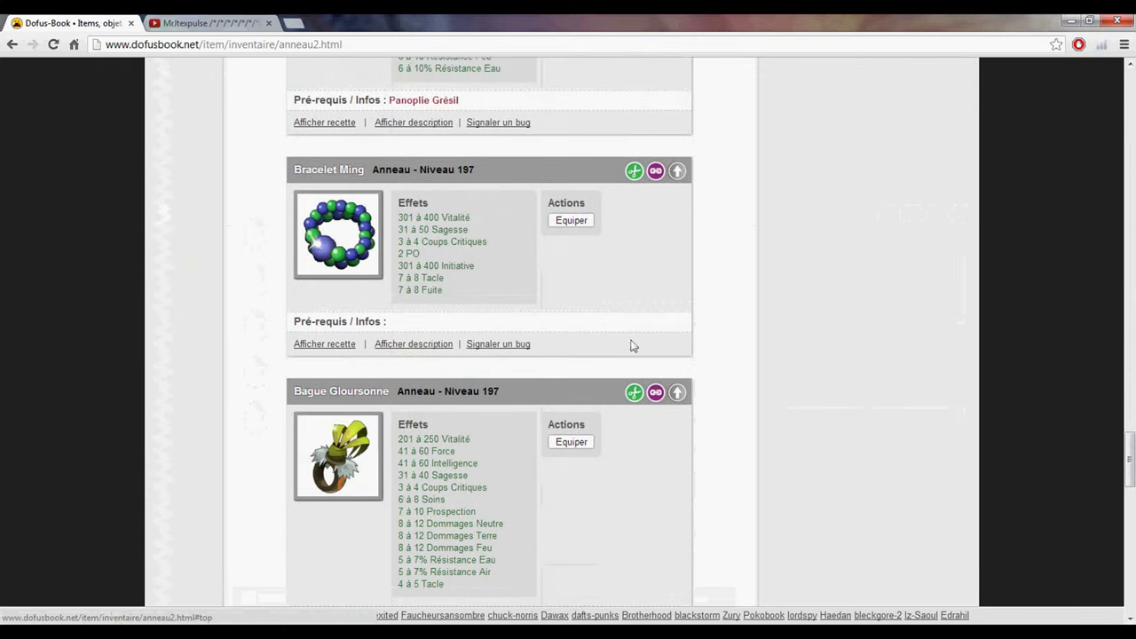
{"action": "left_click", "coordinate": [571, 221]}
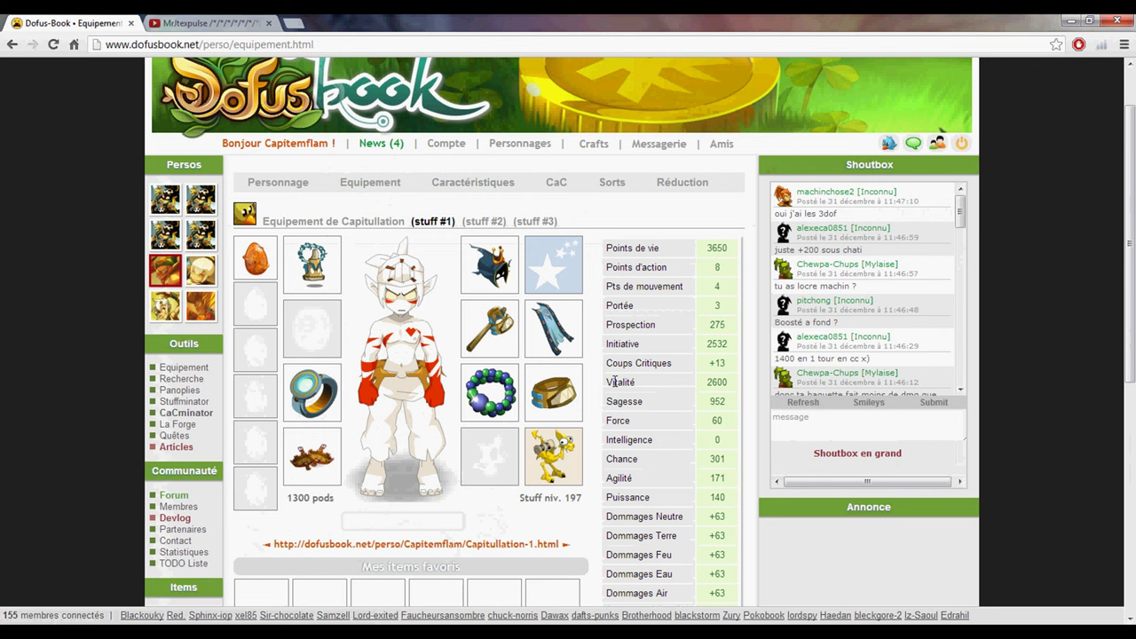
- Review the full set's characteristics and the Panoplie Ougah set bonus
{"action": "scroll", "coordinate": [599, 386], "scroll_direction": "down", "scroll_amount": 2}
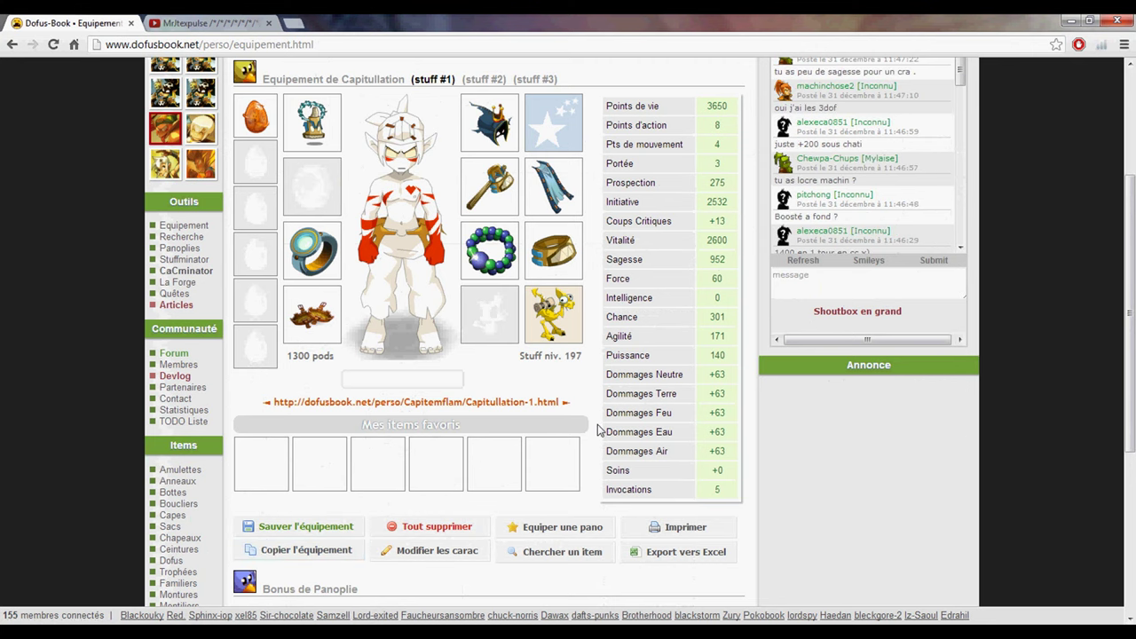
{"action": "scroll", "coordinate": [592, 438], "scroll_direction": "down", "scroll_amount": 3}
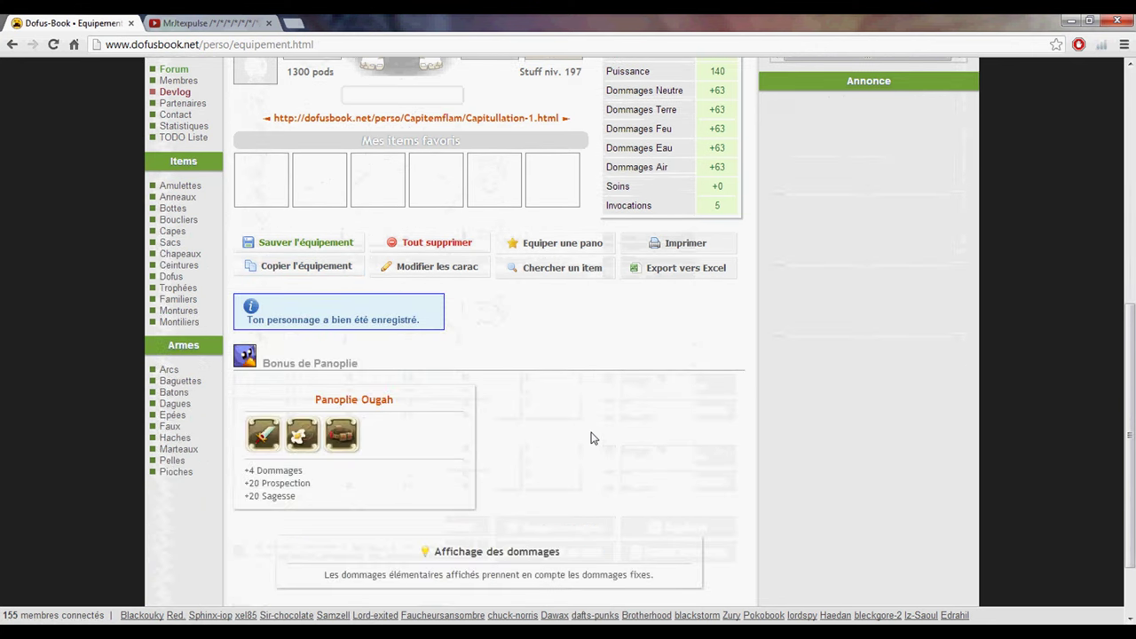
{"action": "scroll", "coordinate": [592, 438], "scroll_direction": "up", "scroll_amount": 5}
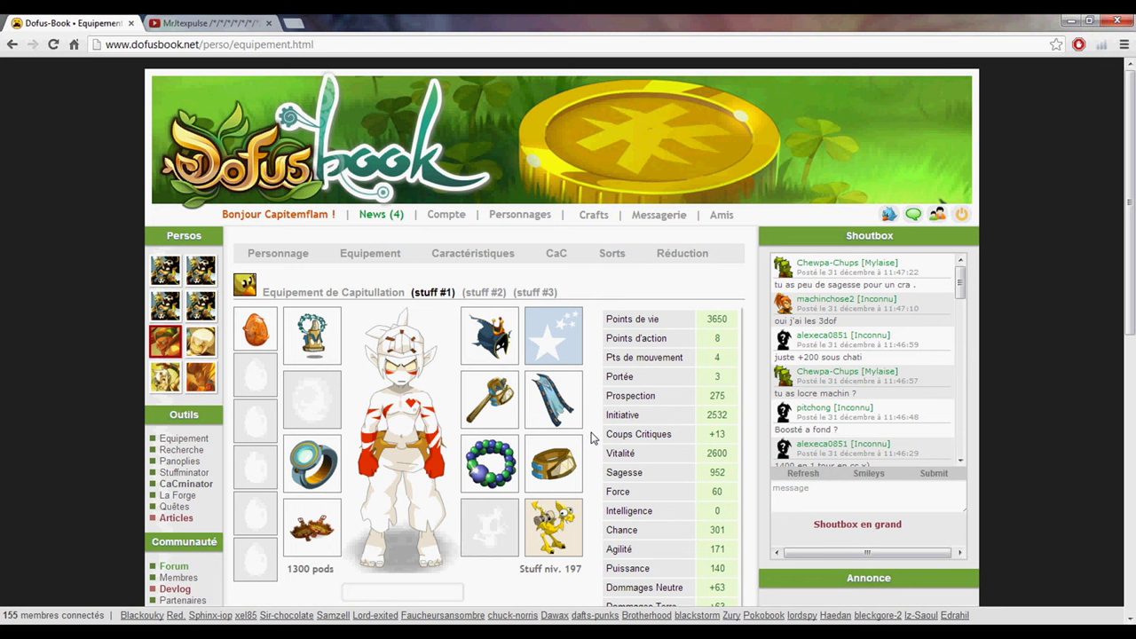
{"action": "scroll", "coordinate": [593, 437], "scroll_direction": "down", "scroll_amount": 2}
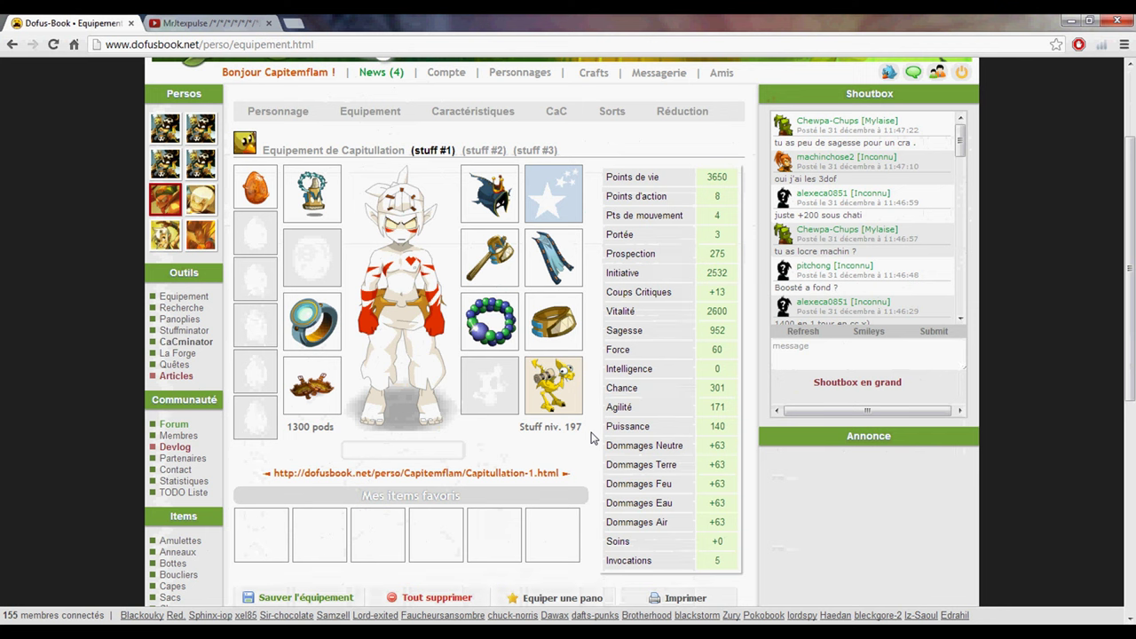
{"action": "scroll", "coordinate": [593, 439], "scroll_direction": "up", "scroll_amount": 3}
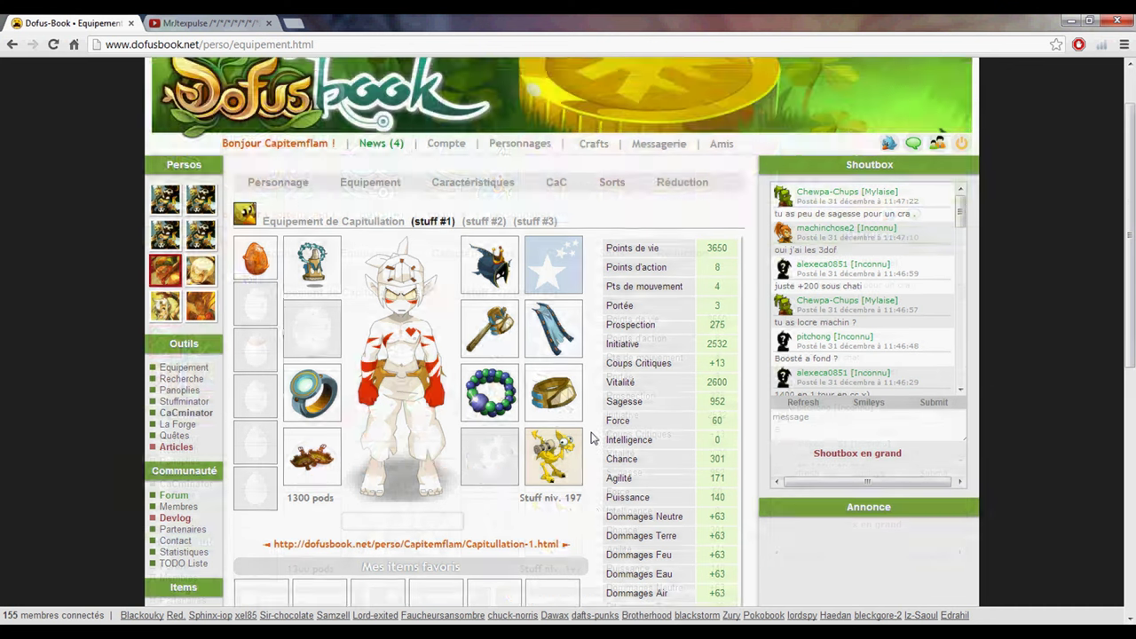
- Switch to the MrJtexpulse YouTube channel and look through its header and list of uploaded videos
{"action": "scroll", "coordinate": [607, 372], "scroll_direction": "down", "scroll_amount": 3}
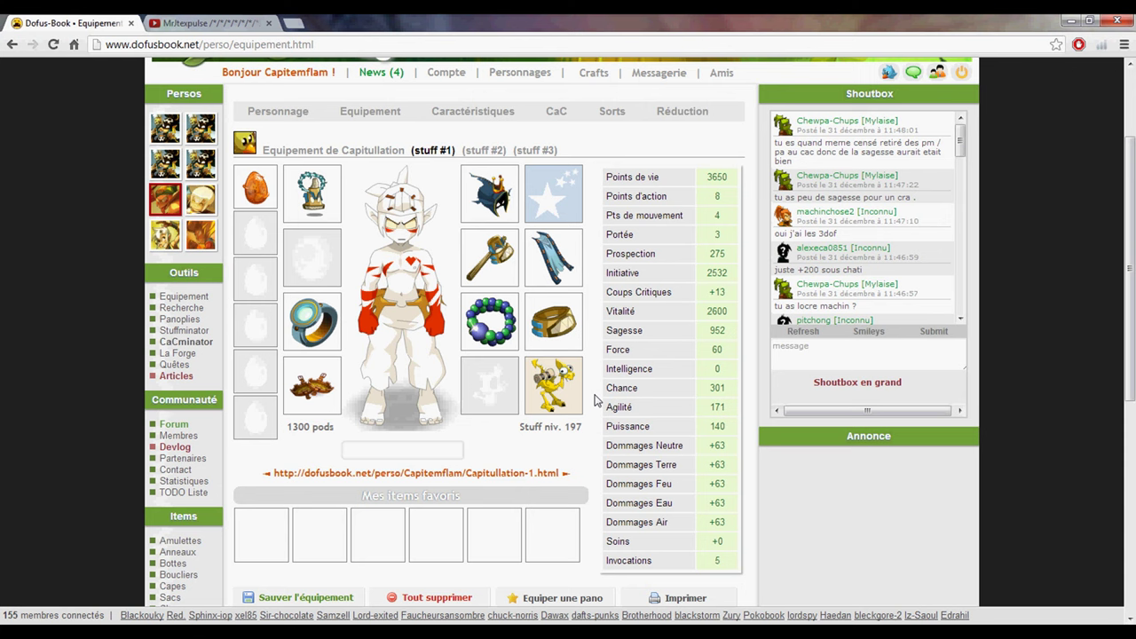
{"action": "left_click", "coordinate": [206, 23]}
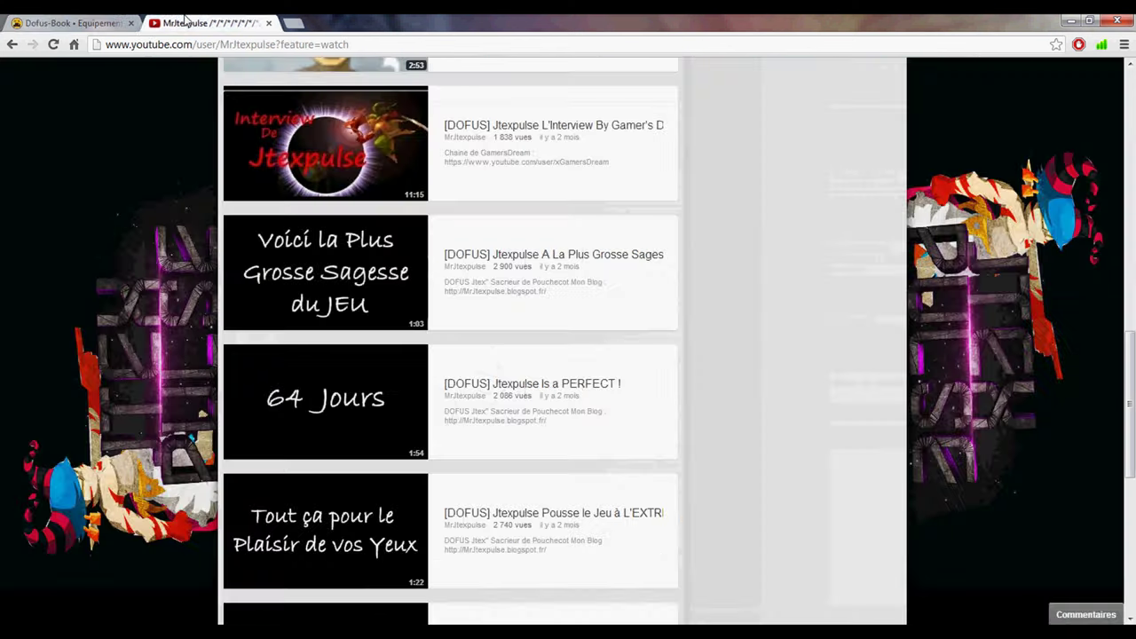
{"action": "scroll", "coordinate": [195, 455], "scroll_direction": "up", "scroll_amount": 4}
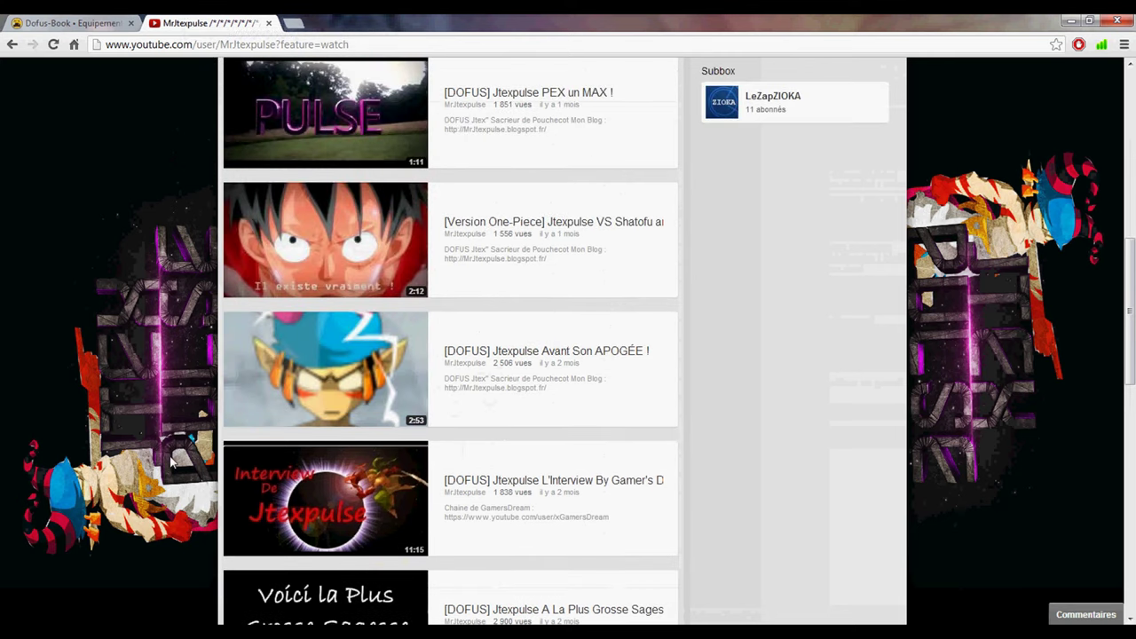
{"action": "scroll", "coordinate": [172, 461], "scroll_direction": "up", "scroll_amount": 7}
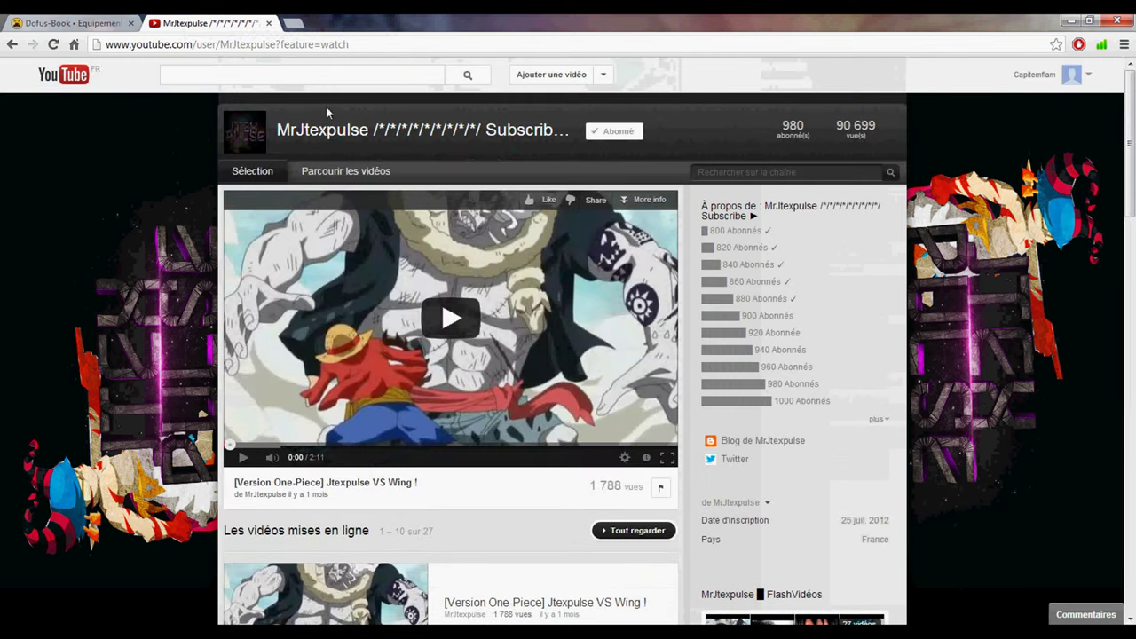
{"action": "scroll", "coordinate": [180, 310], "scroll_direction": "down", "scroll_amount": 1}
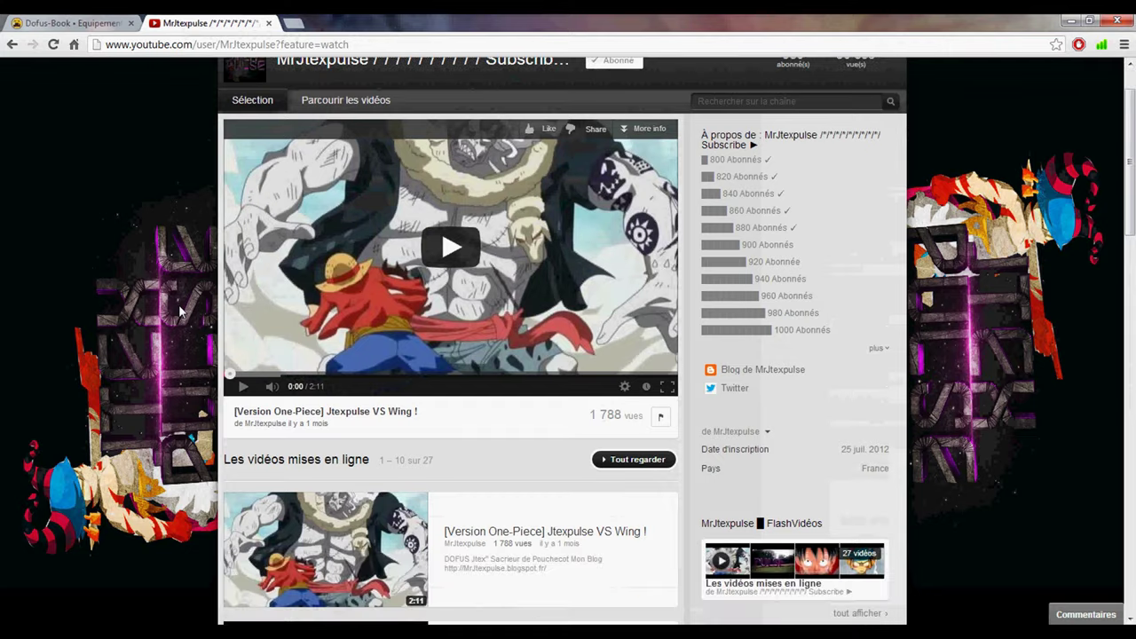
{"action": "scroll", "coordinate": [180, 311], "scroll_direction": "down", "scroll_amount": 4}
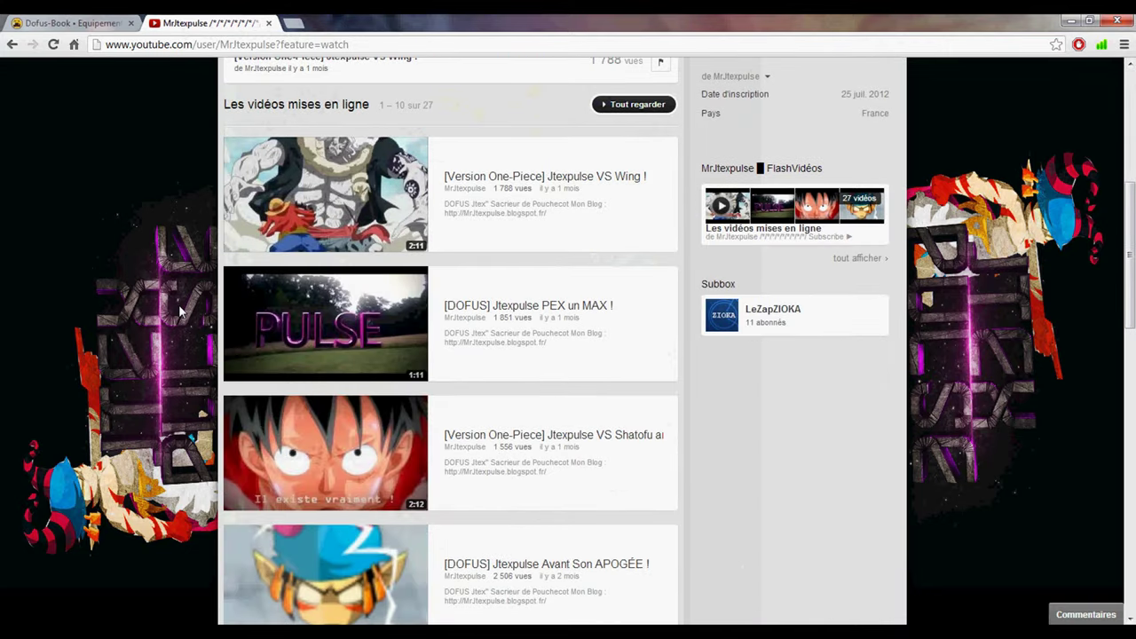
{"action": "scroll", "coordinate": [180, 310], "scroll_direction": "down", "scroll_amount": 5}
{"action": "scroll", "coordinate": [181, 289], "scroll_direction": "down", "scroll_amount": 8}
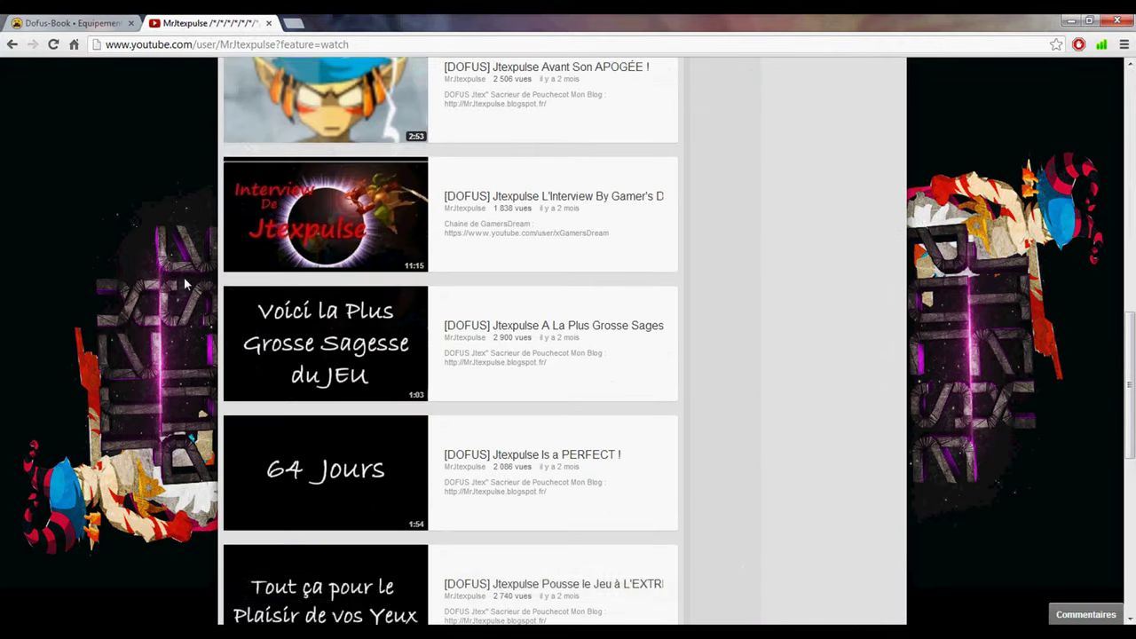
{"action": "scroll", "coordinate": [729, 368], "scroll_direction": "up", "scroll_amount": 3}
{"action": "scroll", "coordinate": [734, 405], "scroll_direction": "down", "scroll_amount": 3}
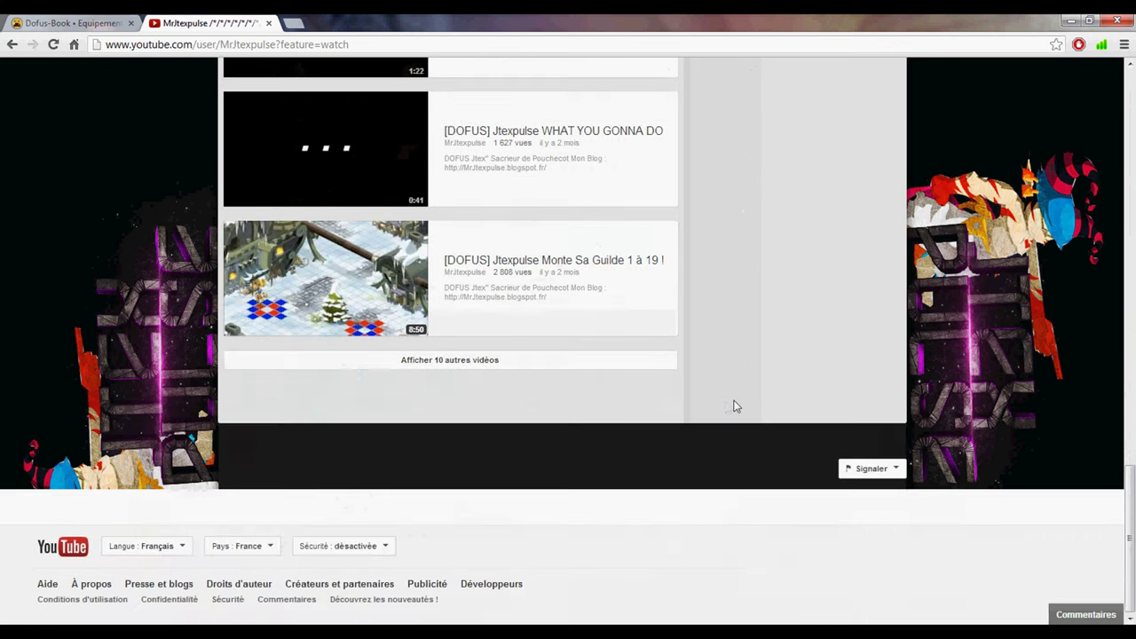
- Load 10 more videos on the channel and examine the Stuff {114-199} and UP 1 à 199 and 1 à 170 entries
{"action": "left_click", "coordinate": [530, 363]}
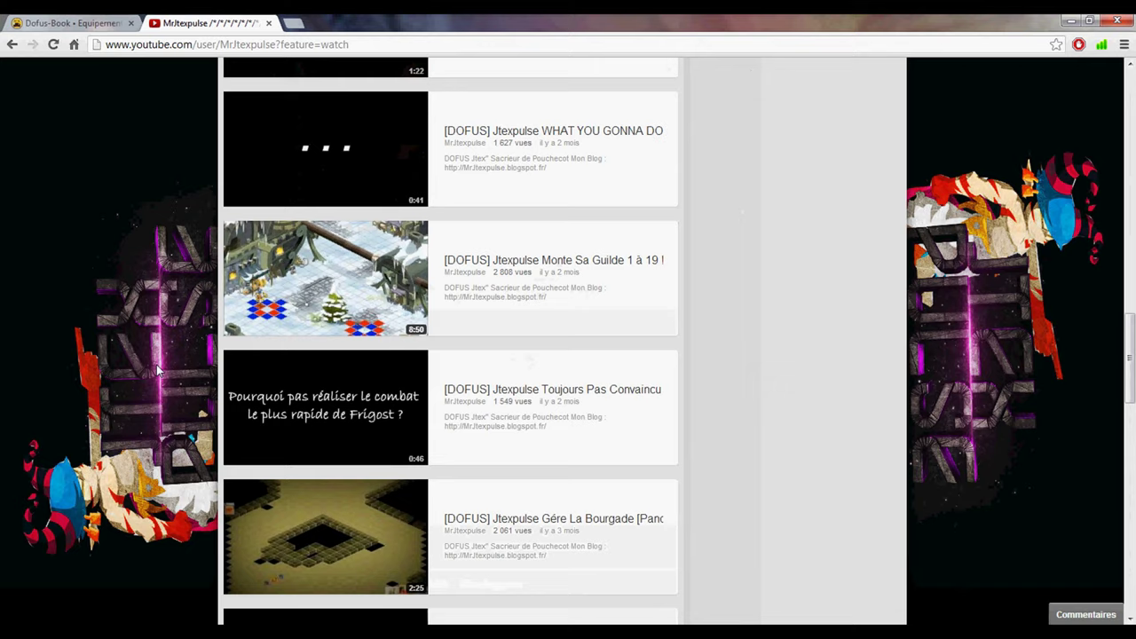
{"action": "scroll", "coordinate": [162, 369], "scroll_direction": "down", "scroll_amount": 5}
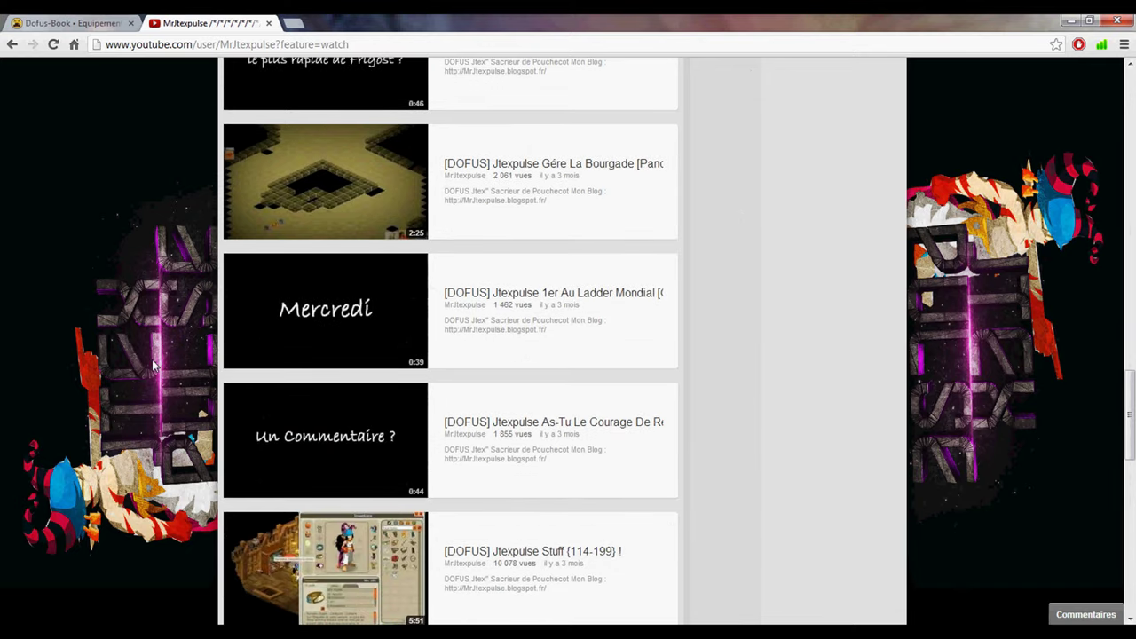
{"action": "scroll", "coordinate": [152, 364], "scroll_direction": "down", "scroll_amount": 2}
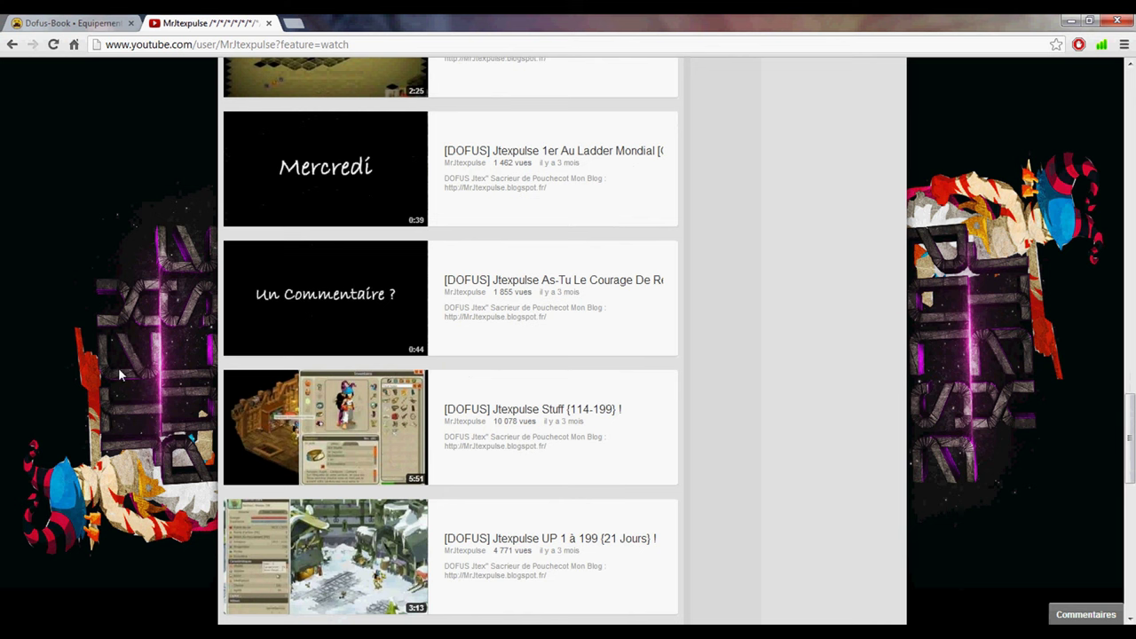
{"action": "scroll", "coordinate": [118, 368], "scroll_direction": "down", "scroll_amount": 2}
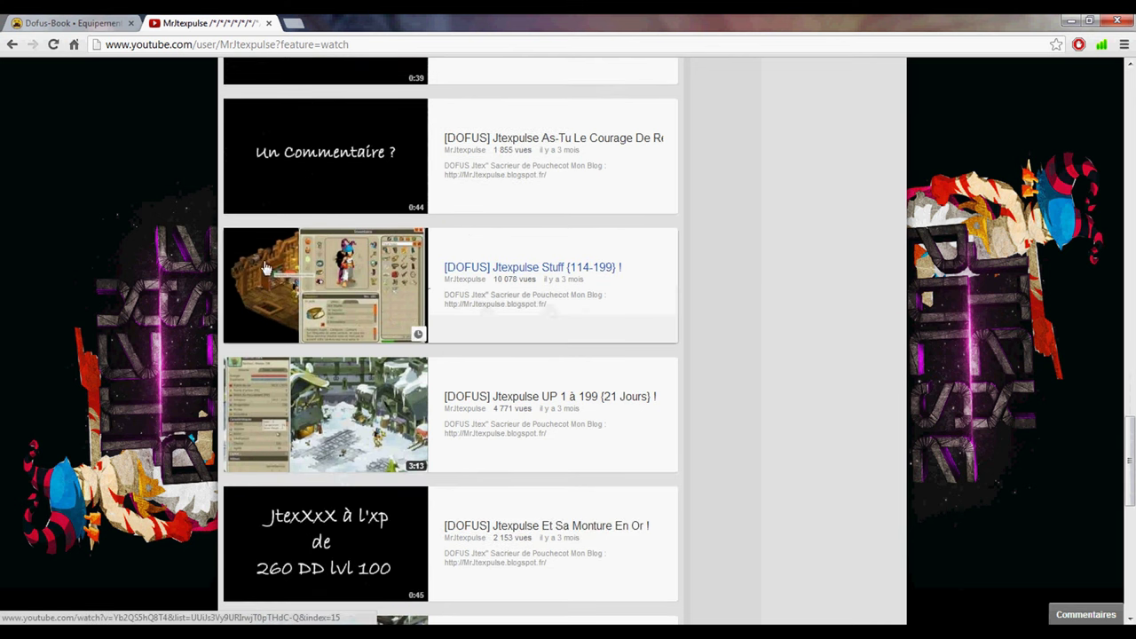
{"action": "key", "text": "ctrl+Tab"}
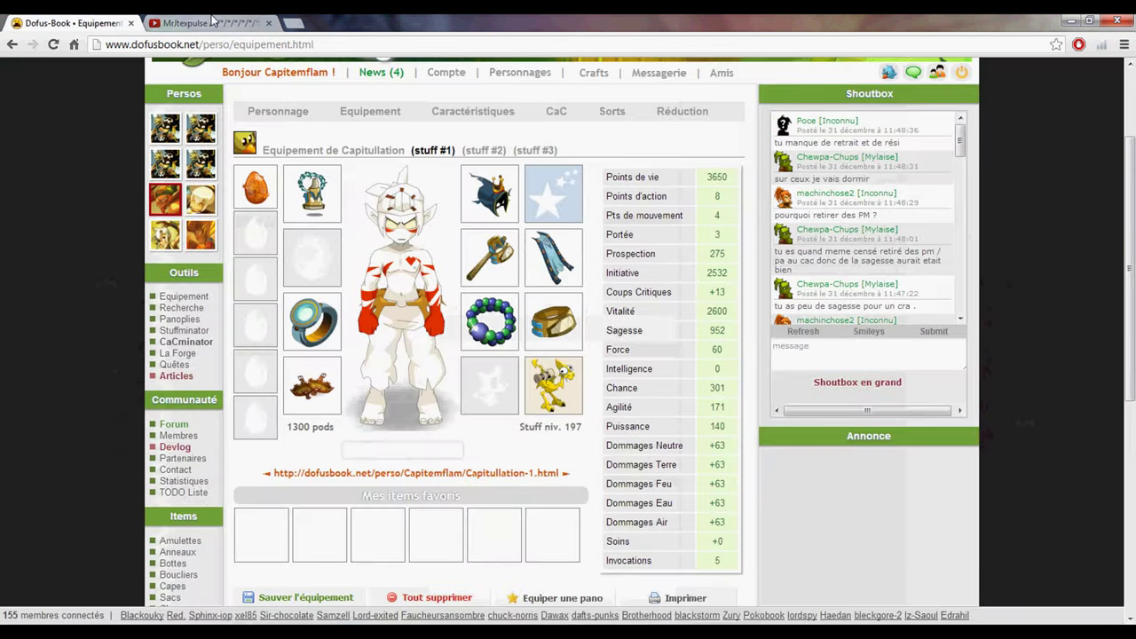
{"action": "left_click", "coordinate": [211, 22]}
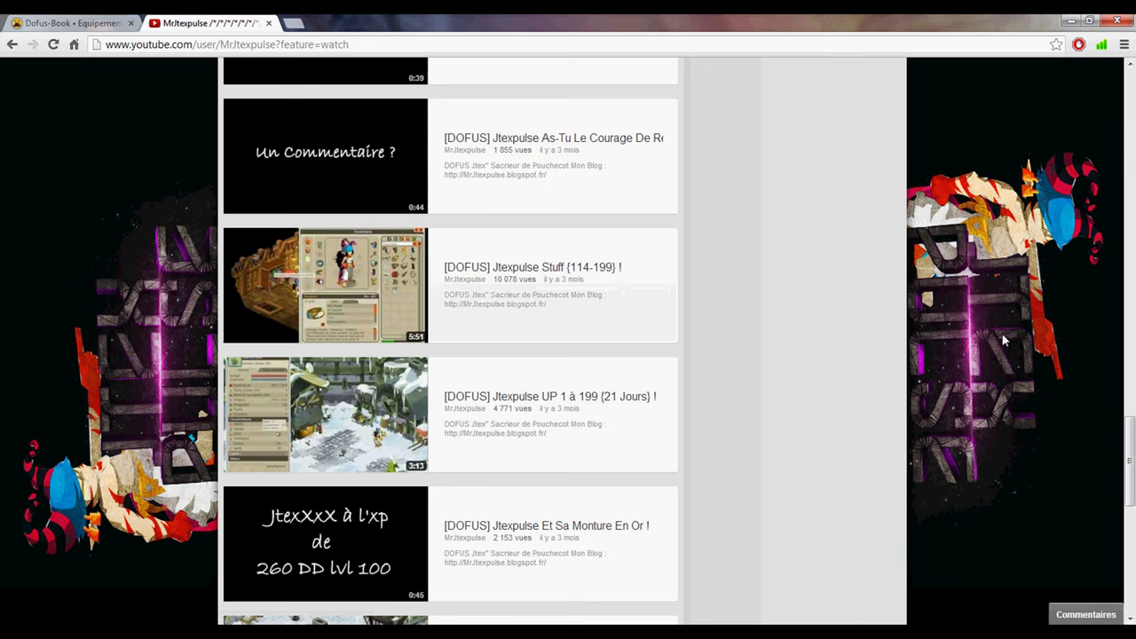
{"action": "scroll", "coordinate": [328, 431], "scroll_direction": "down", "scroll_amount": 1}
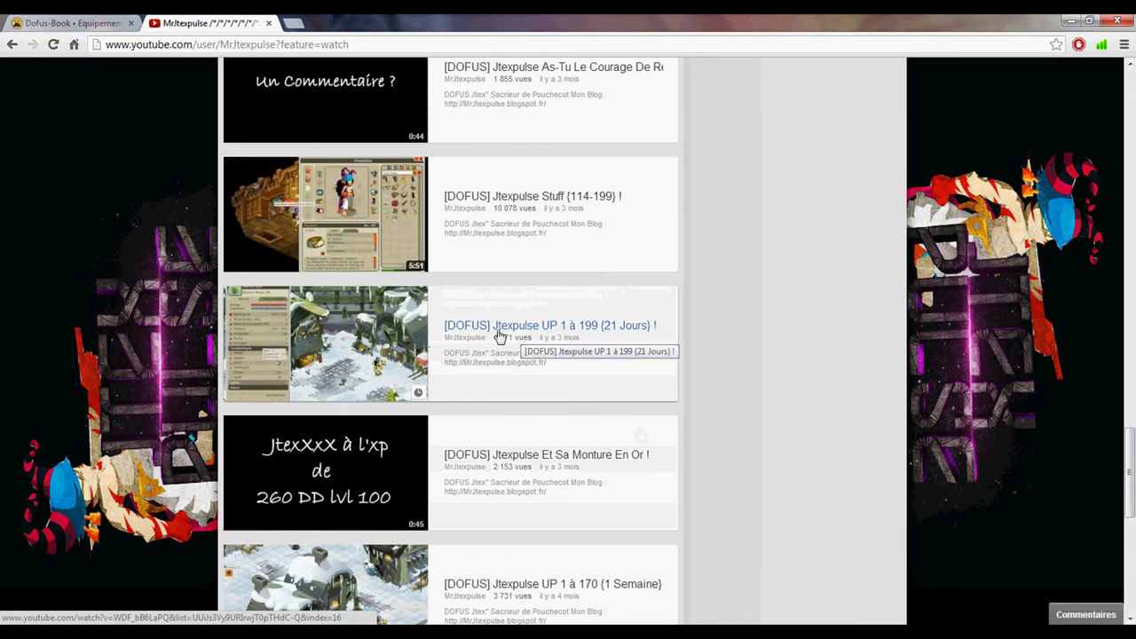
{"action": "scroll", "coordinate": [541, 382], "scroll_direction": "down", "scroll_amount": 1}
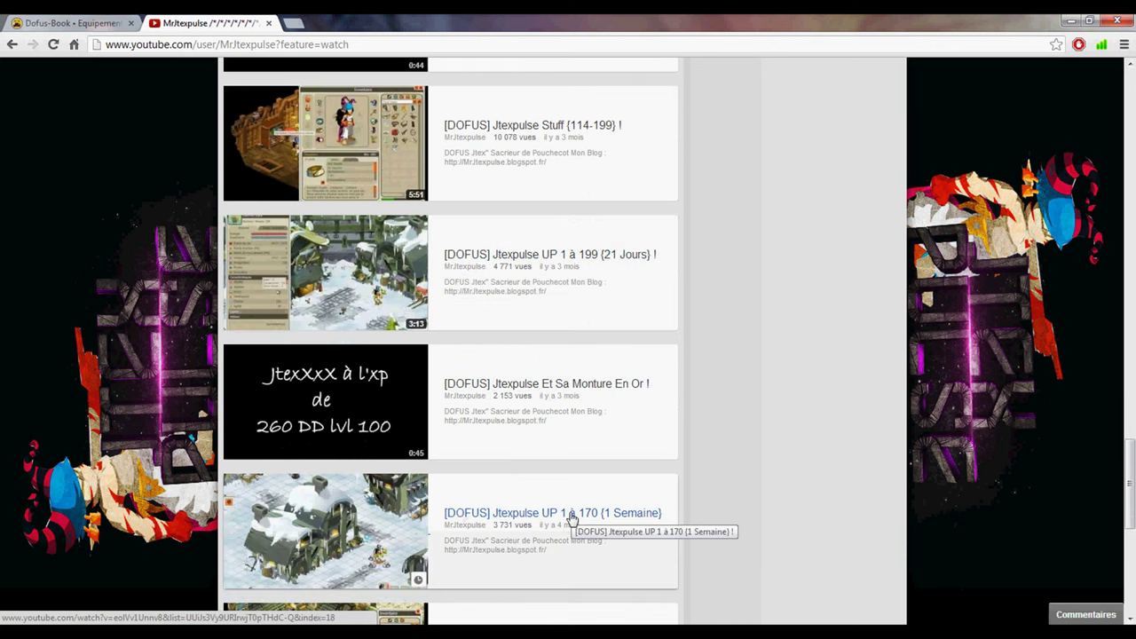
{"action": "scroll", "coordinate": [566, 524], "scroll_direction": "up", "scroll_amount": 1}
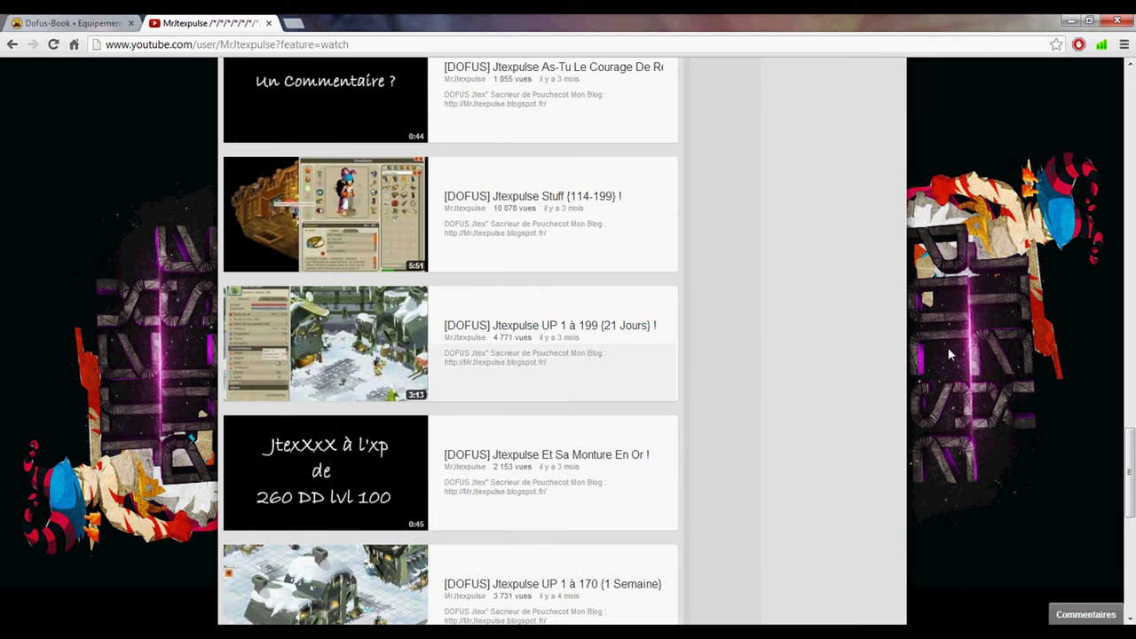
- Load the channel's 7 remaining videos and look through its oldest uploads
{"action": "scroll", "coordinate": [936, 348], "scroll_direction": "down", "scroll_amount": 4}
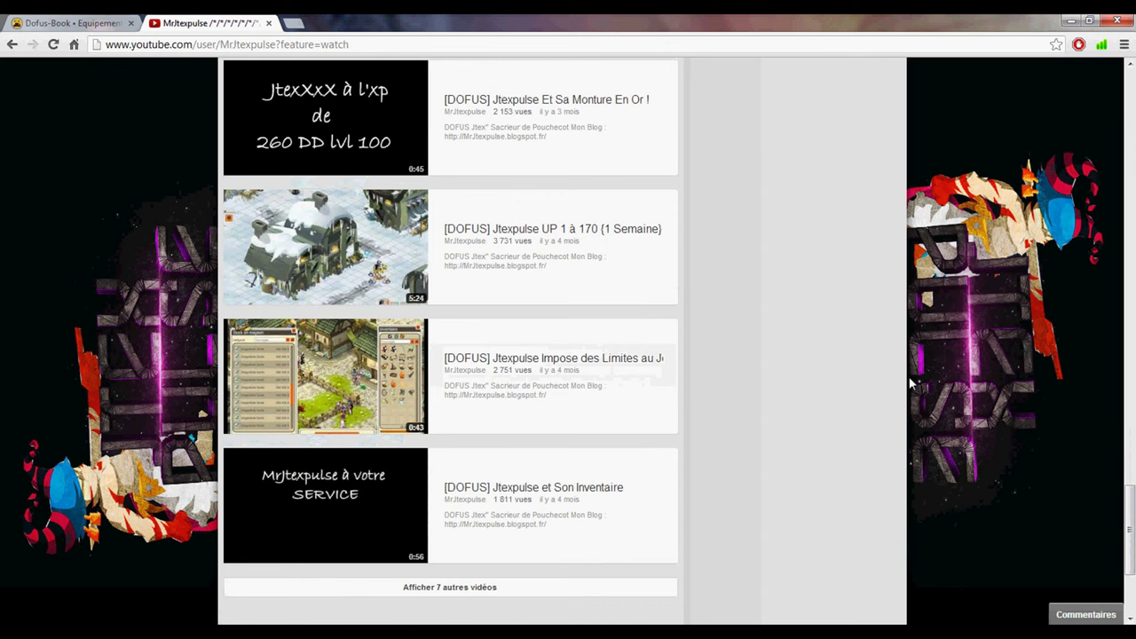
{"action": "scroll", "coordinate": [618, 590], "scroll_direction": "down", "scroll_amount": 1}
{"action": "left_click", "coordinate": [621, 522]}
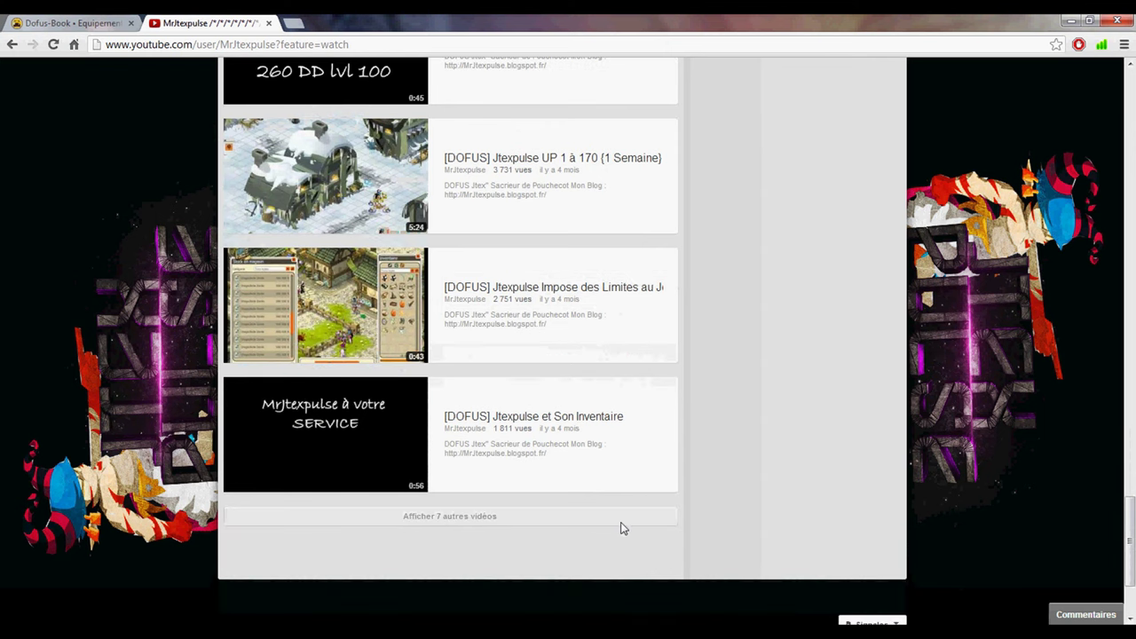
{"action": "scroll", "coordinate": [723, 446], "scroll_direction": "down", "scroll_amount": 2}
{"action": "scroll", "coordinate": [744, 433], "scroll_direction": "down", "scroll_amount": 2}
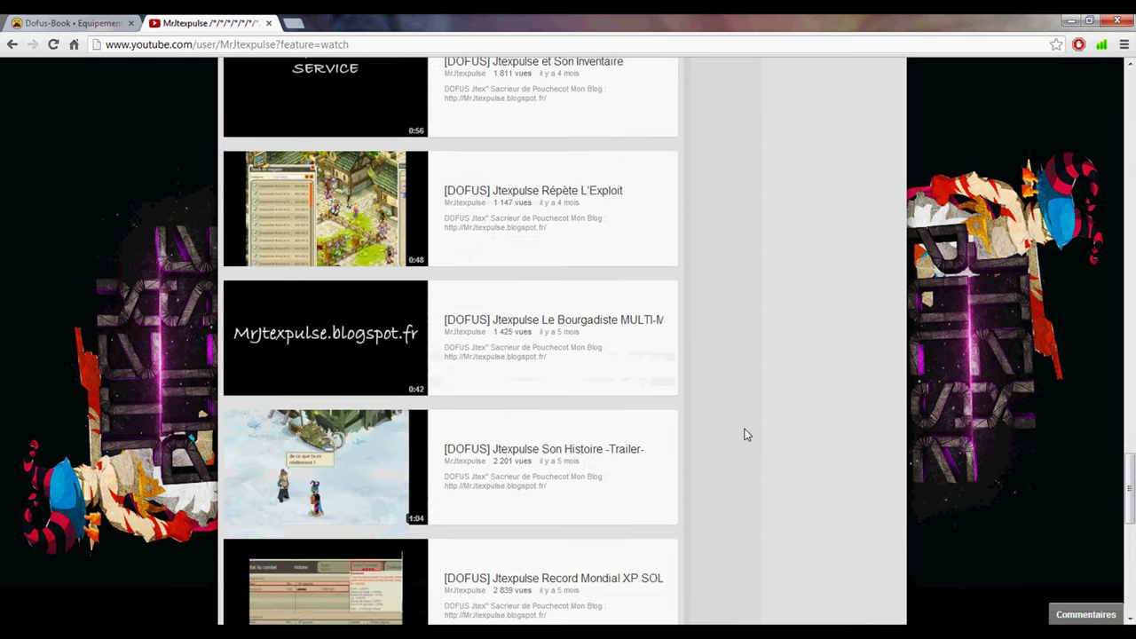
{"action": "scroll", "coordinate": [744, 433], "scroll_direction": "down", "scroll_amount": 2}
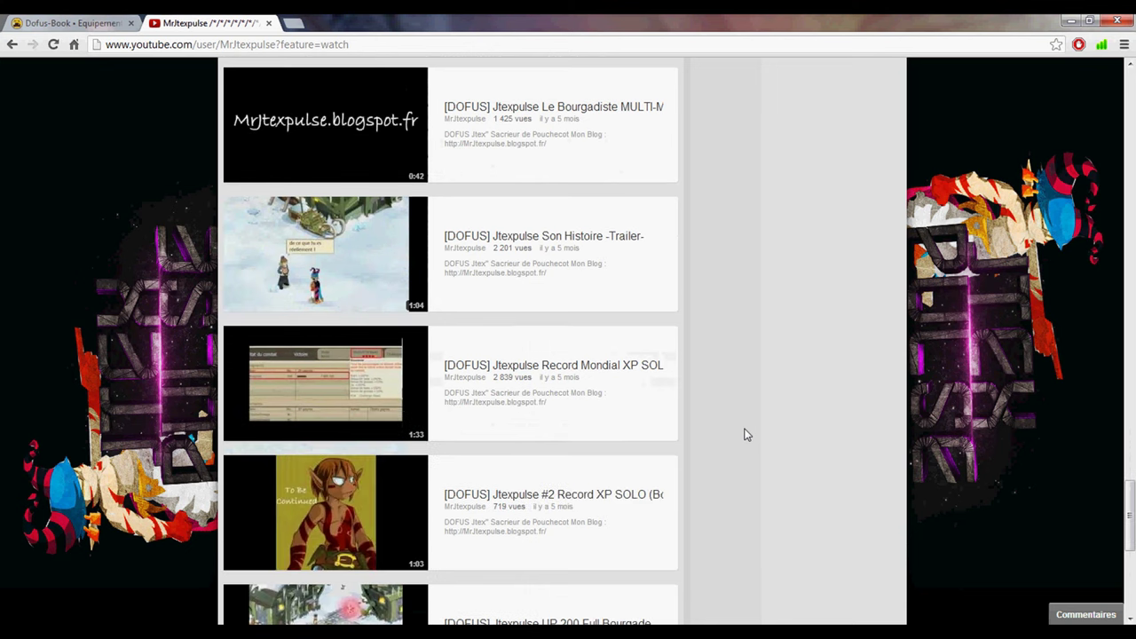
{"action": "scroll", "coordinate": [745, 434], "scroll_direction": "down", "scroll_amount": 3}
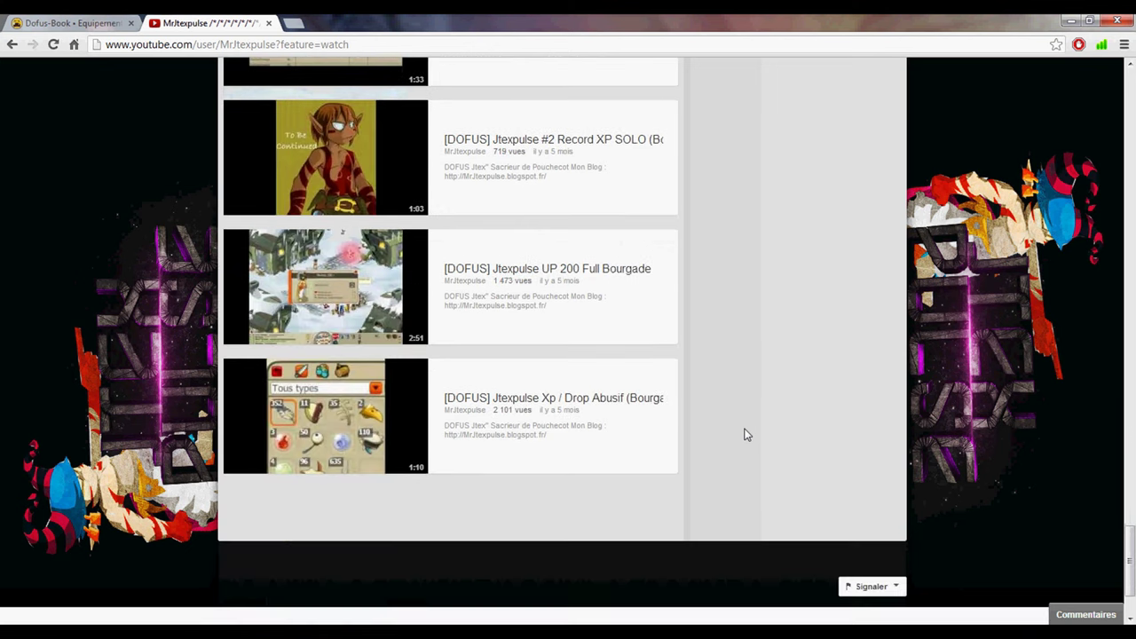
{"action": "scroll", "coordinate": [746, 435], "scroll_direction": "up", "scroll_amount": 1}
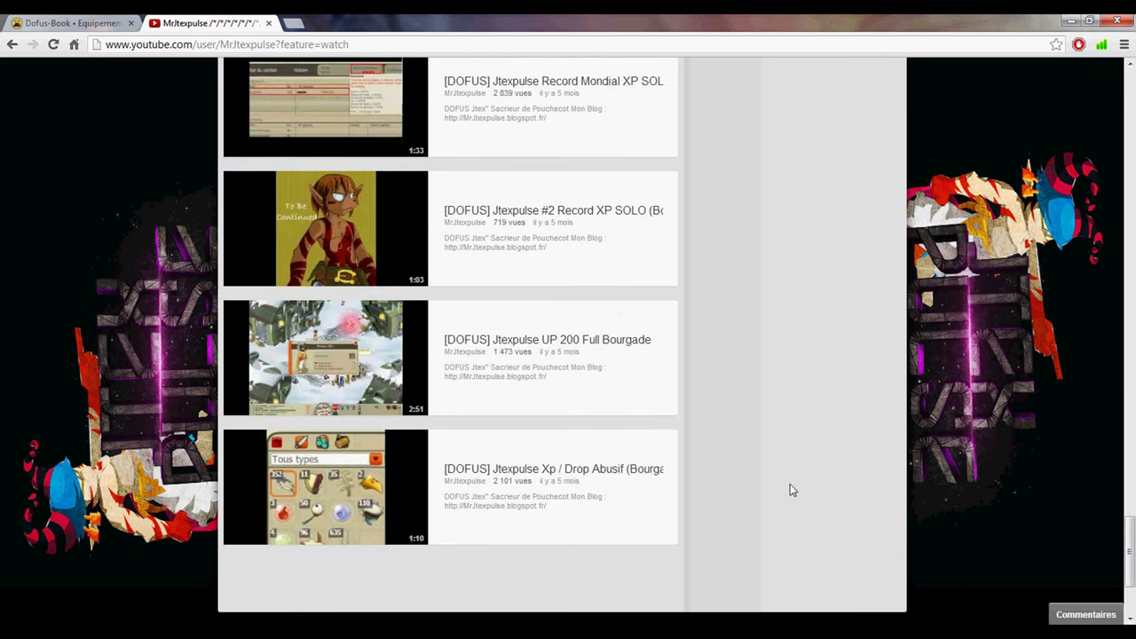
{"action": "scroll", "coordinate": [888, 519], "scroll_direction": "down", "scroll_amount": 2}
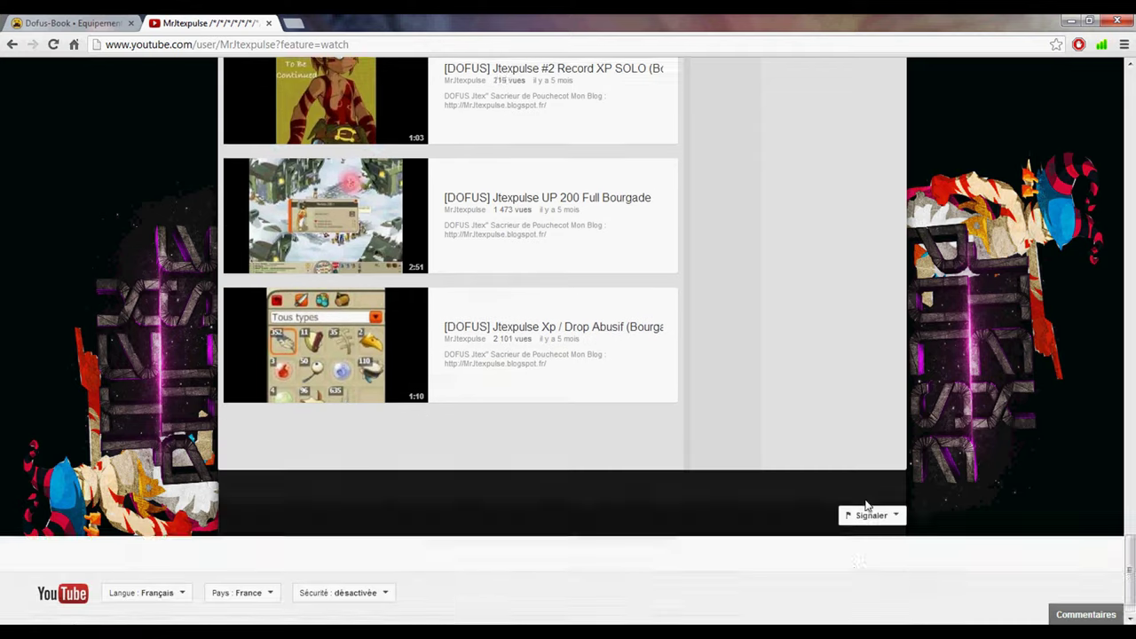
- Return to the start of the channel page and open the Blog de MrJtexpulse link in a new tab
{"action": "scroll", "coordinate": [854, 527], "scroll_direction": "up", "scroll_amount": 4}
{"action": "scroll", "coordinate": [854, 521], "scroll_direction": "up", "scroll_amount": 20}
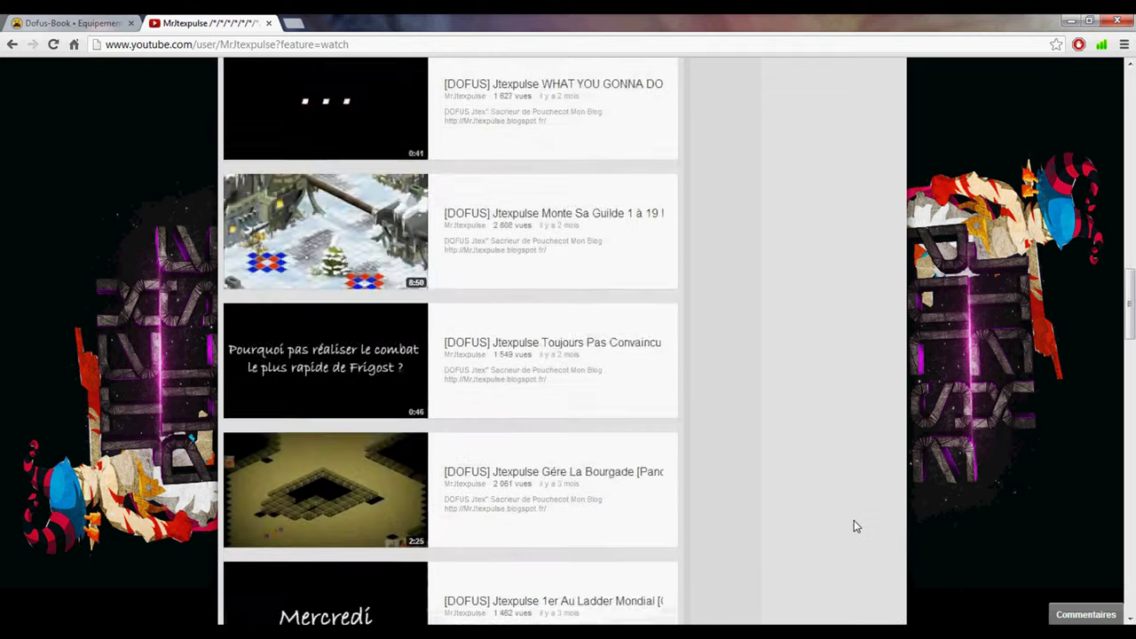
{"action": "scroll", "coordinate": [855, 526], "scroll_direction": "up", "scroll_amount": 4}
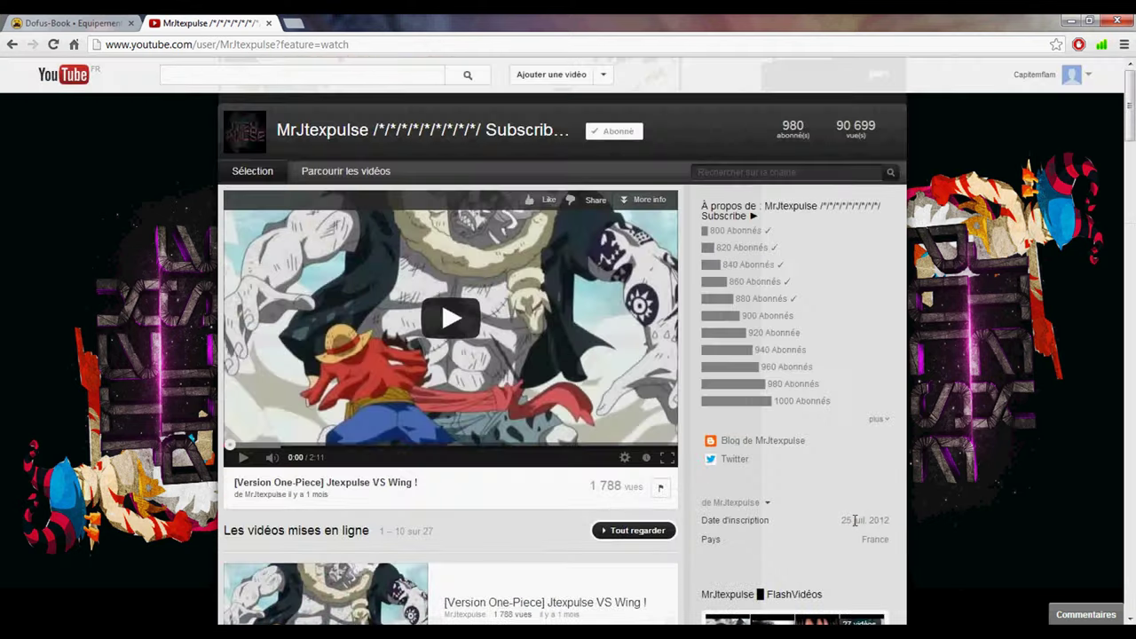
{"action": "middle_click", "coordinate": [764, 447]}
{"action": "left_click", "coordinate": [764, 441]}
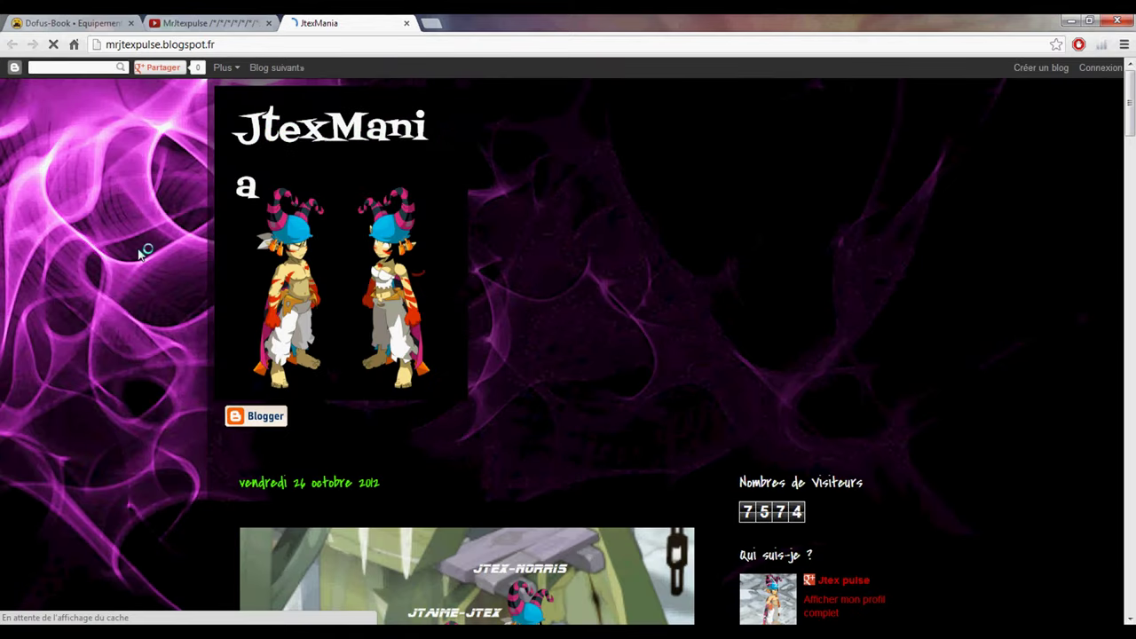
- Examine the JtexMania blog's posts of 26 October and 26 September 2012, including the combat result image
{"action": "scroll", "coordinate": [155, 242], "scroll_direction": "down", "scroll_amount": 2}
{"action": "scroll", "coordinate": [137, 251], "scroll_direction": "up", "scroll_amount": 1}
{"action": "scroll", "coordinate": [140, 252], "scroll_direction": "down", "scroll_amount": 1}
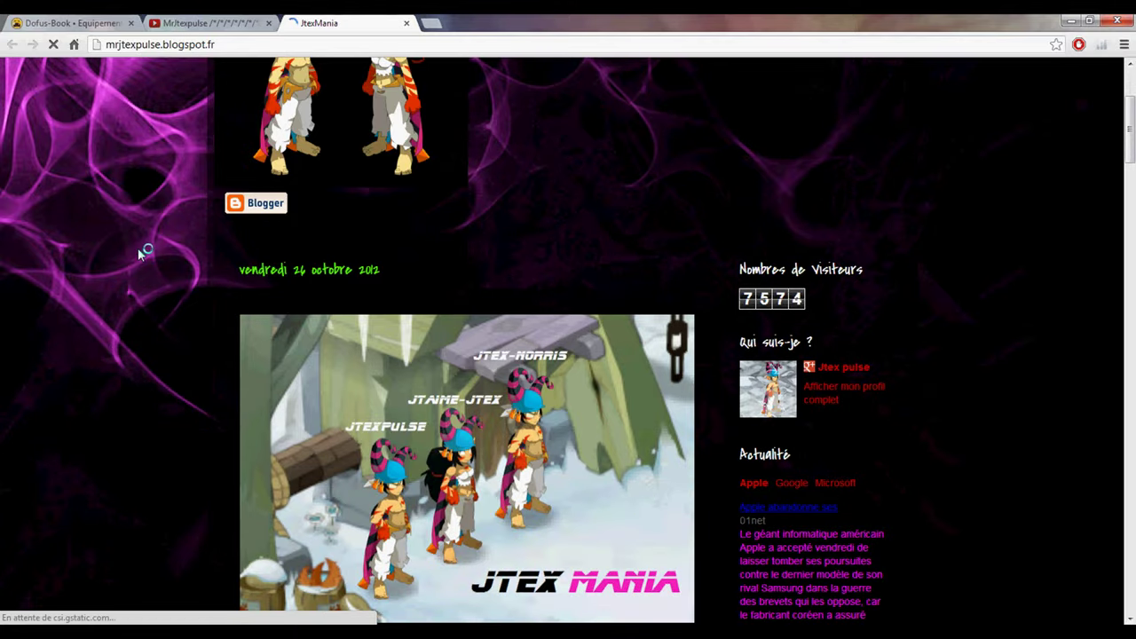
{"action": "scroll", "coordinate": [137, 251], "scroll_direction": "down", "scroll_amount": 1}
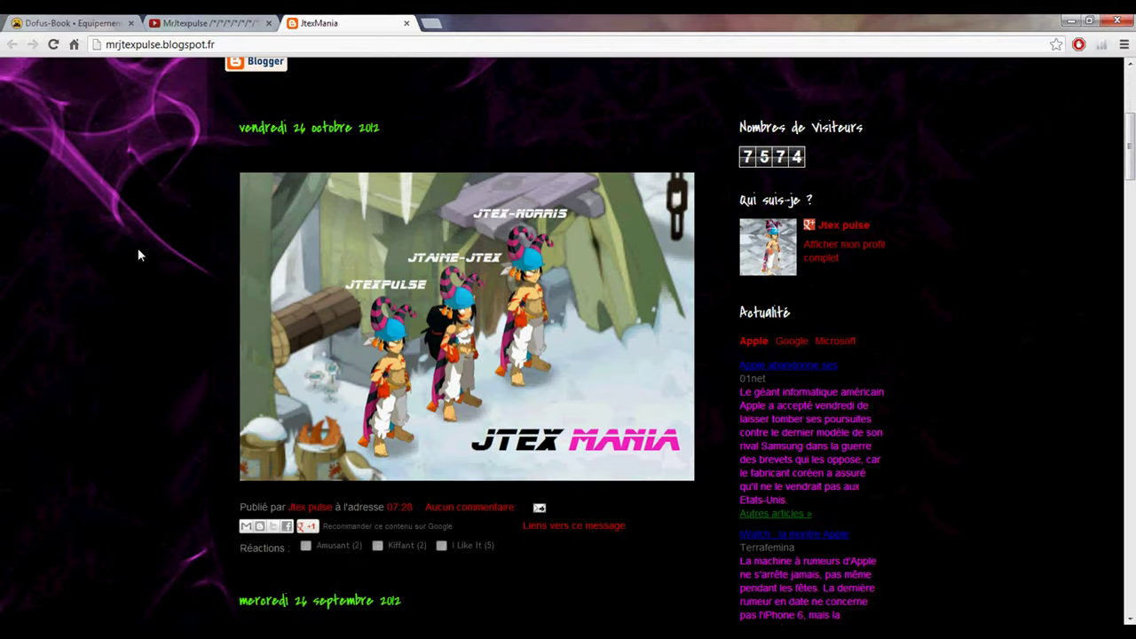
{"action": "scroll", "coordinate": [138, 253], "scroll_direction": "up", "scroll_amount": 2}
{"action": "scroll", "coordinate": [137, 253], "scroll_direction": "down", "scroll_amount": 2}
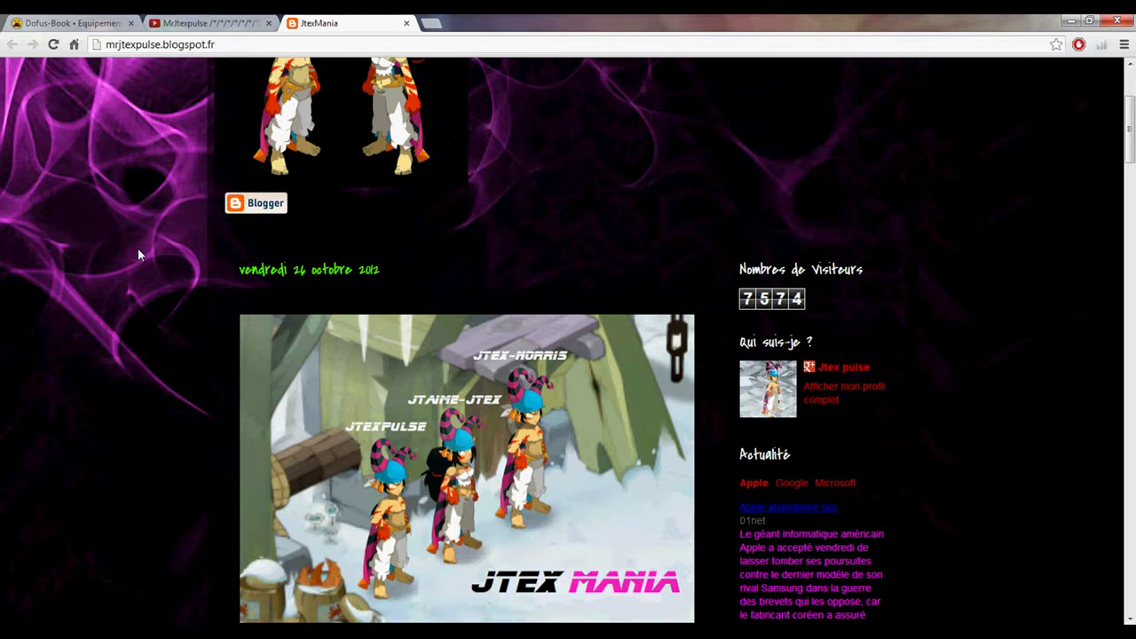
{"action": "scroll", "coordinate": [137, 253], "scroll_direction": "down", "scroll_amount": 1}
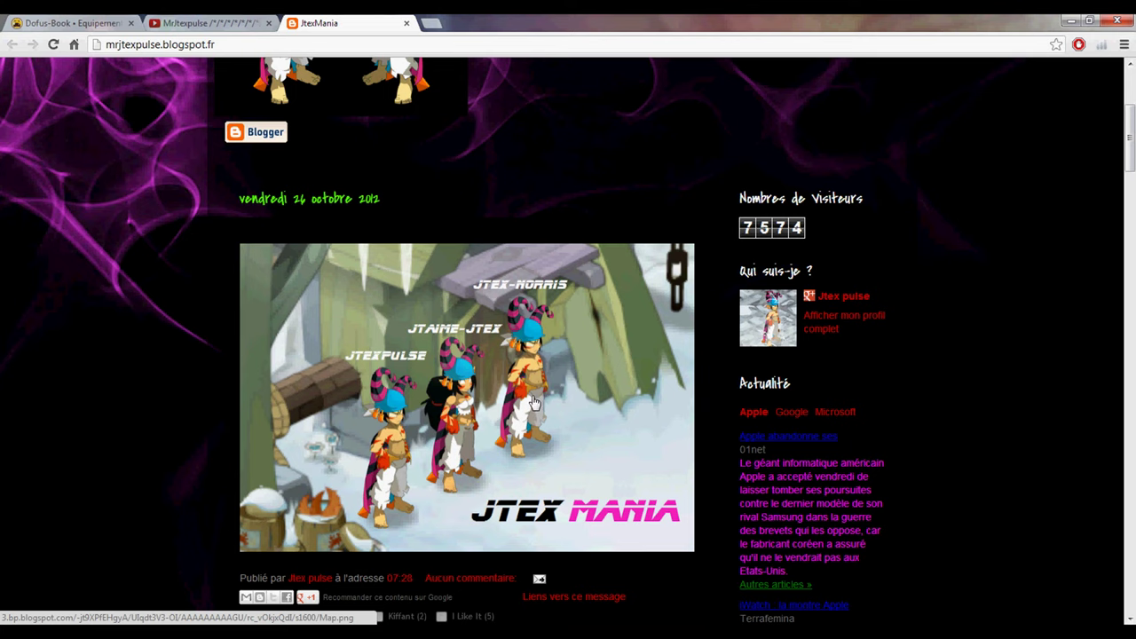
{"action": "scroll", "coordinate": [532, 404], "scroll_direction": "down", "scroll_amount": 2}
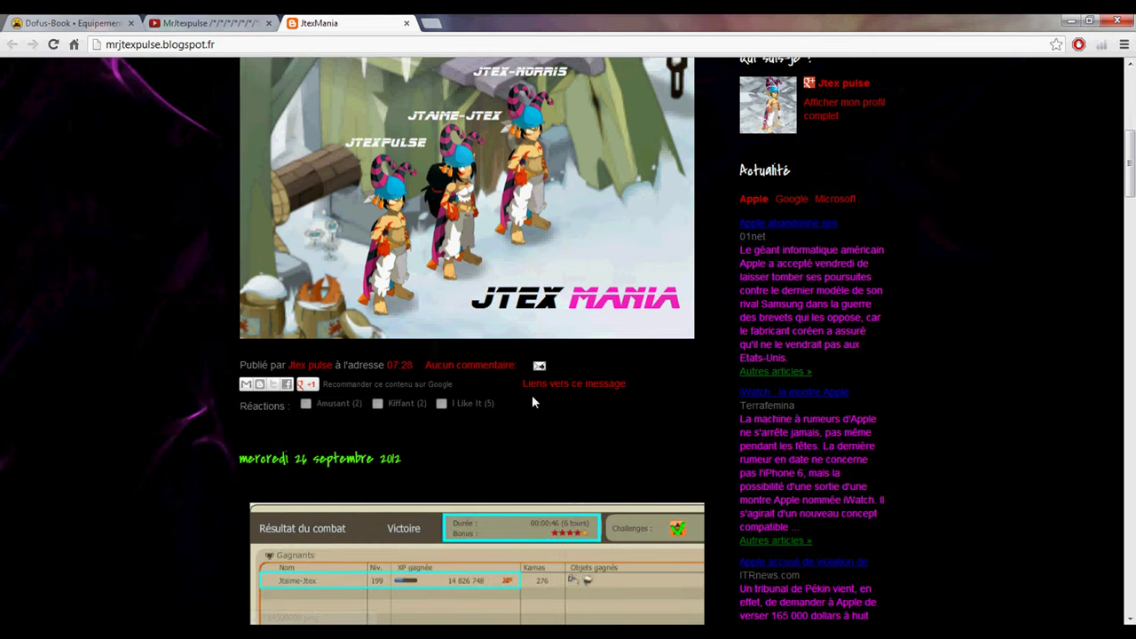
{"action": "scroll", "coordinate": [532, 395], "scroll_direction": "up", "scroll_amount": 2}
{"action": "scroll", "coordinate": [532, 395], "scroll_direction": "down", "scroll_amount": 1}
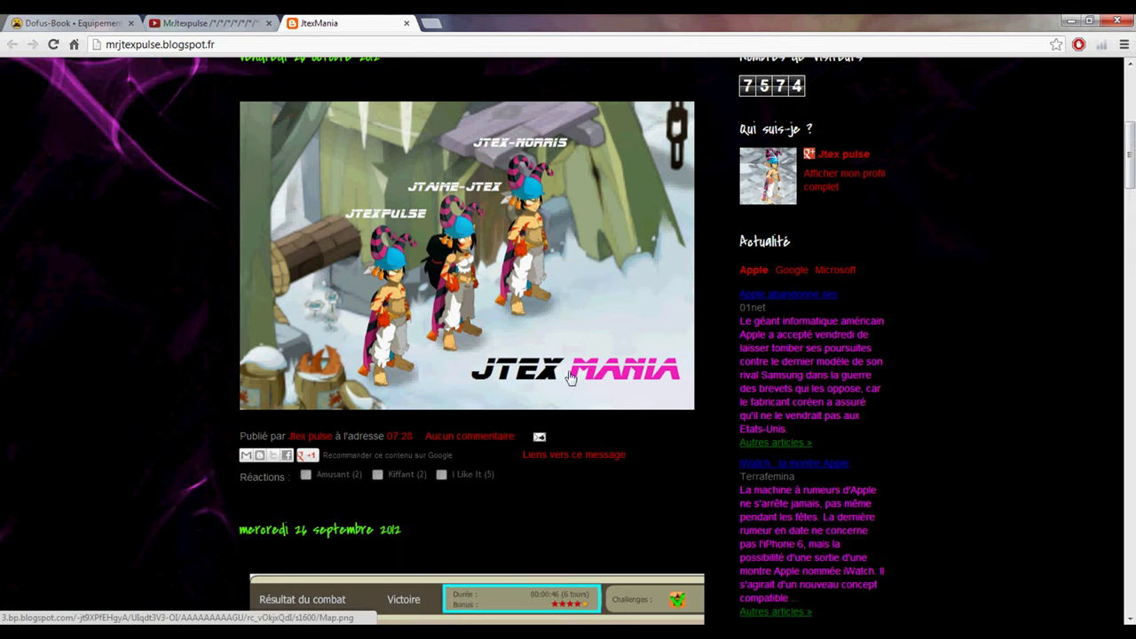
{"action": "scroll", "coordinate": [714, 412], "scroll_direction": "down", "scroll_amount": 2}
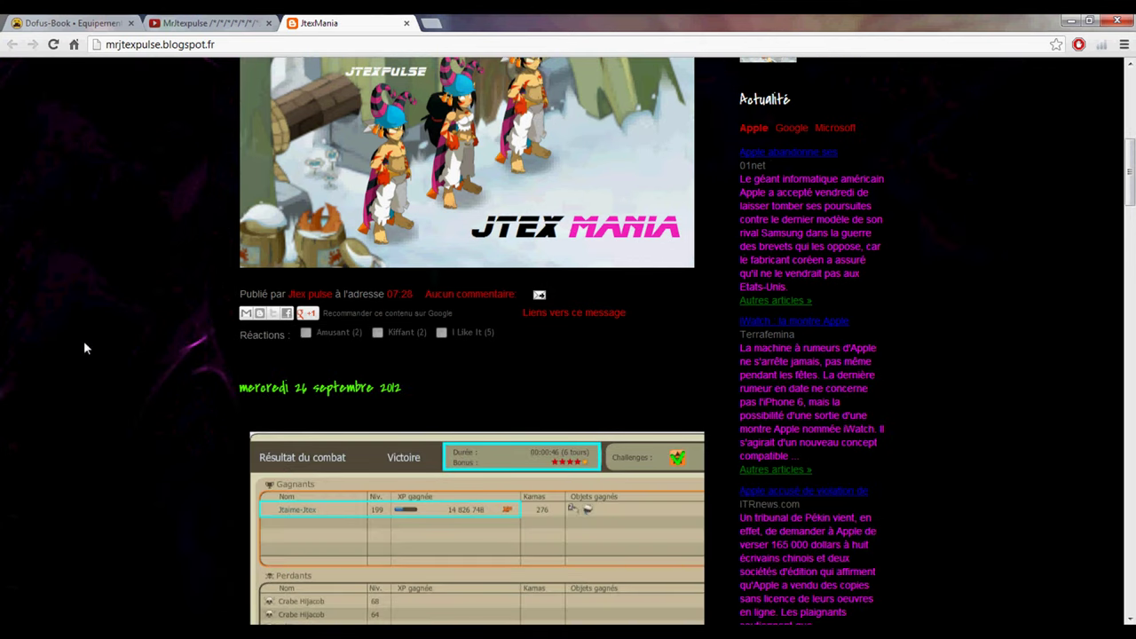
{"action": "scroll", "coordinate": [135, 326], "scroll_direction": "down", "scroll_amount": 2}
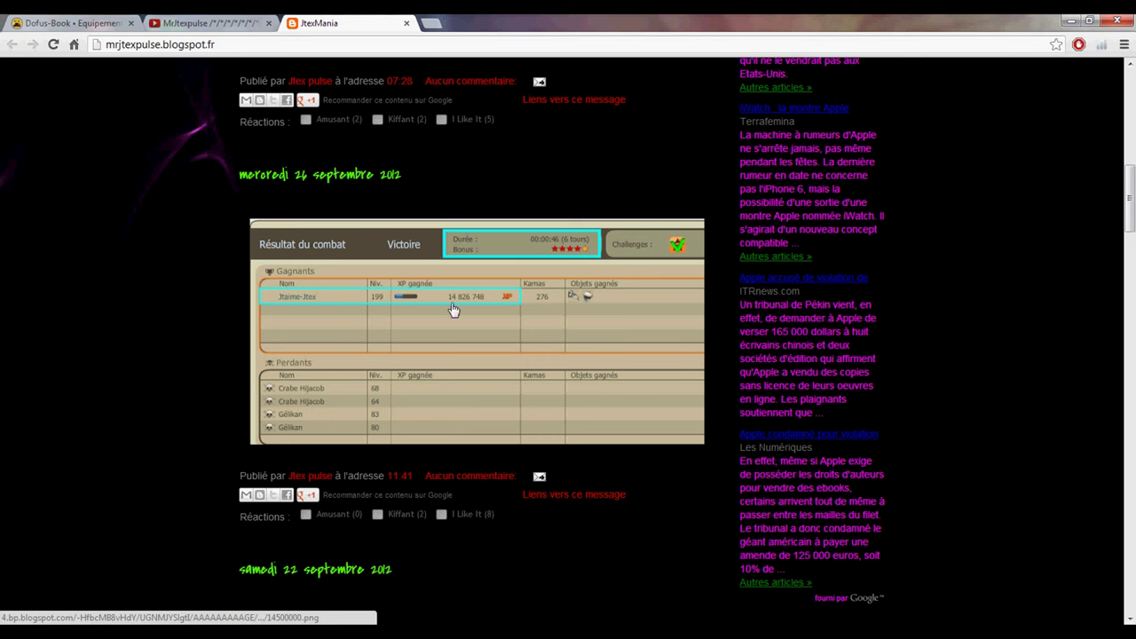
- Examine the JtexMania blog's 26 October 2012 image and the combat result screenshots posted on 26, 22 and 21 September 2012
{"action": "scroll", "coordinate": [300, 309], "scroll_direction": "up", "scroll_amount": 4}
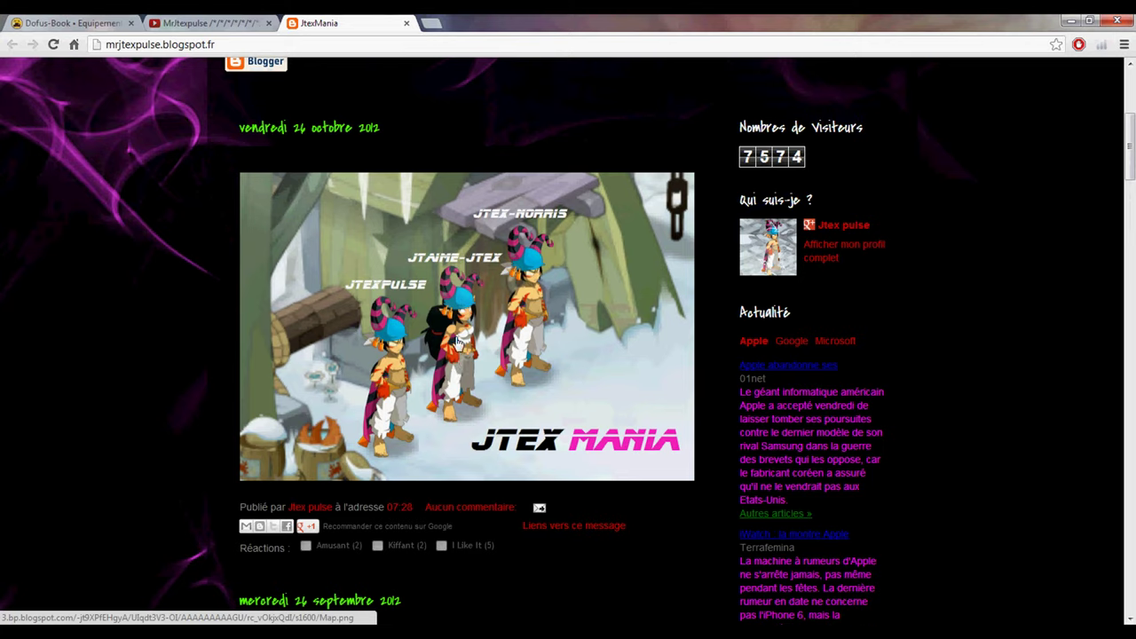
{"action": "scroll", "coordinate": [466, 389], "scroll_direction": "down", "scroll_amount": 3}
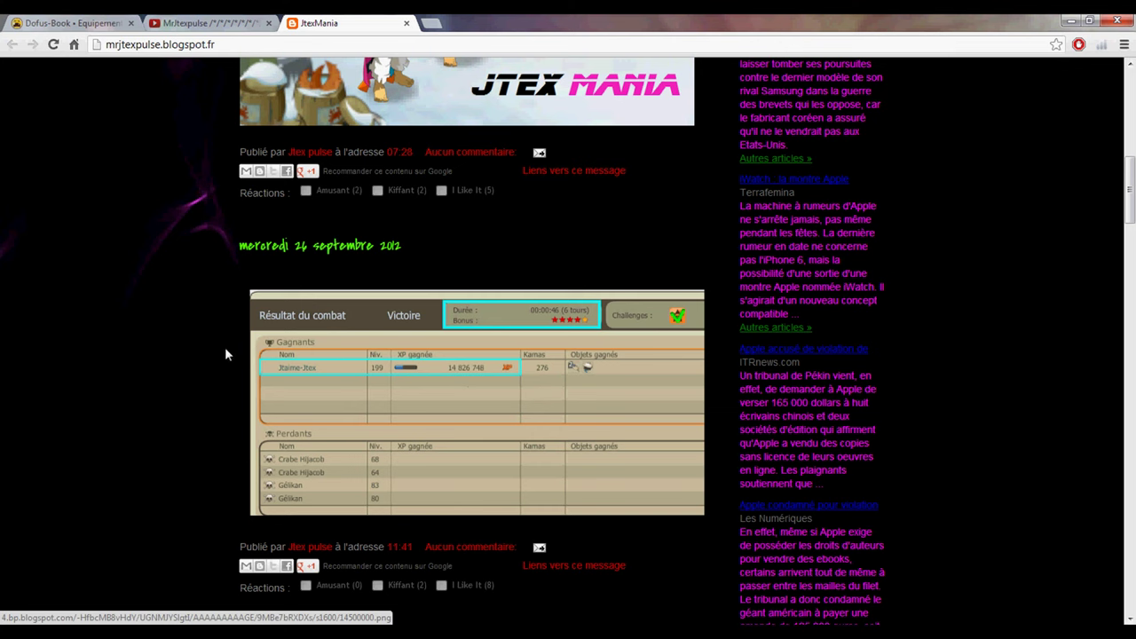
{"action": "scroll", "coordinate": [229, 351], "scroll_direction": "down", "scroll_amount": 4}
{"action": "scroll", "coordinate": [228, 354], "scroll_direction": "down", "scroll_amount": 2}
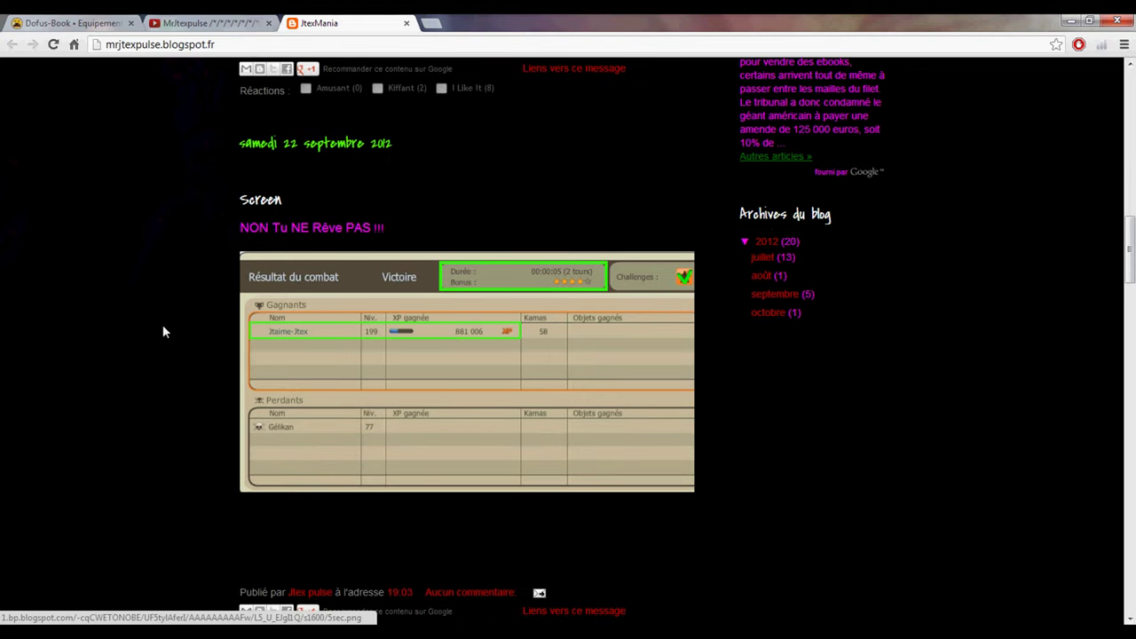
{"action": "scroll", "coordinate": [208, 322], "scroll_direction": "down", "scroll_amount": 6}
{"action": "scroll", "coordinate": [208, 325], "scroll_direction": "down", "scroll_amount": 2}
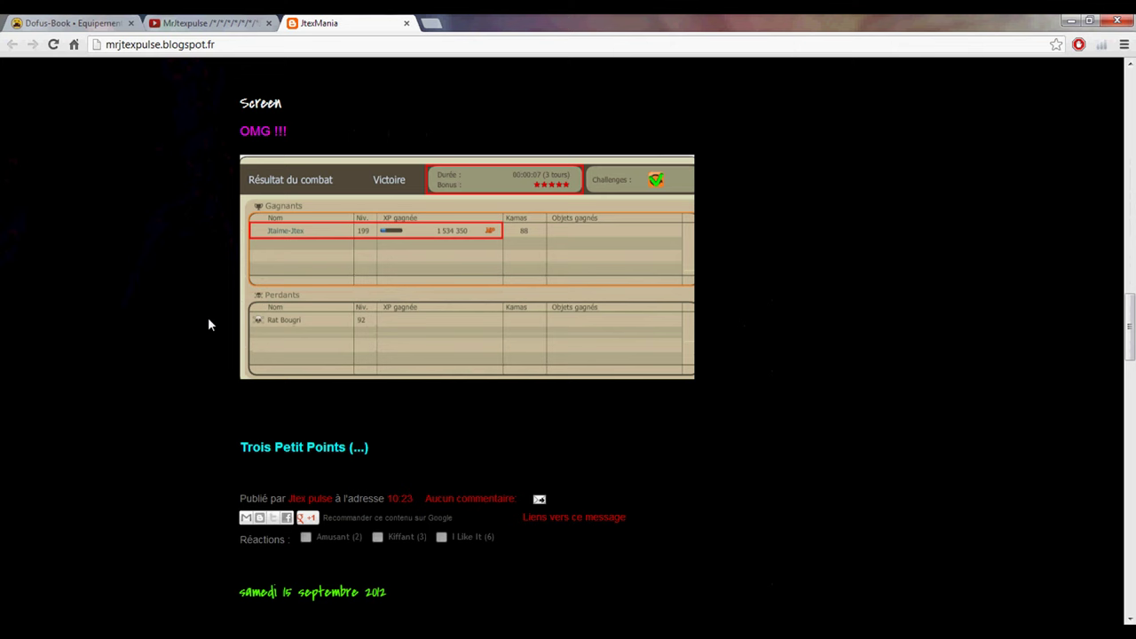
{"action": "scroll", "coordinate": [208, 325], "scroll_direction": "up", "scroll_amount": 1}
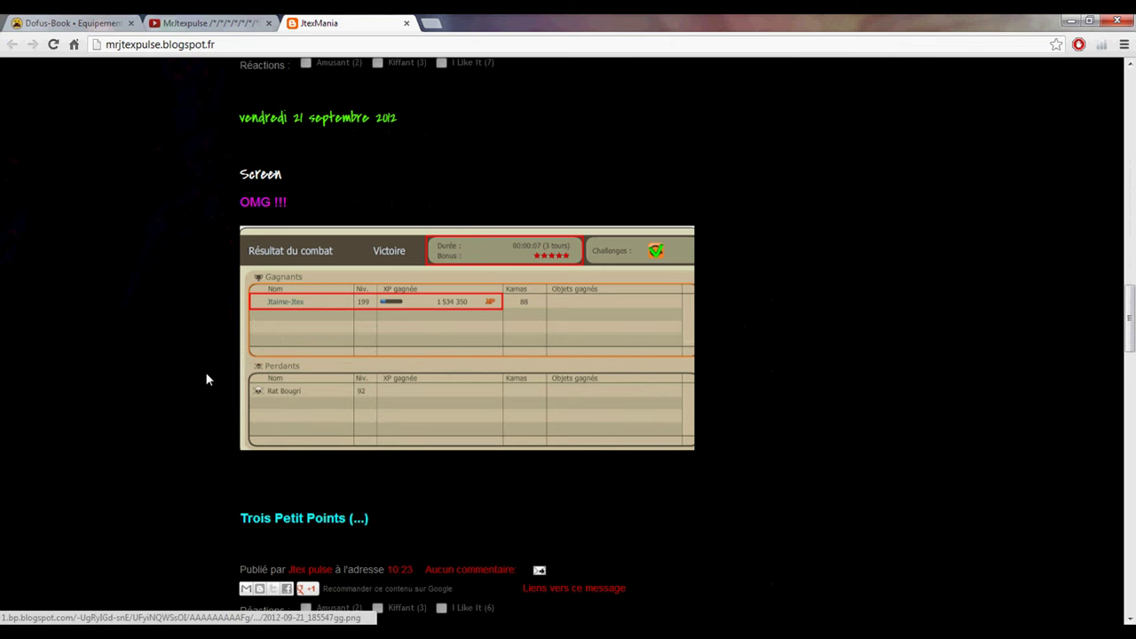
- Look through the blog's 15 and 9 September 2012 posts, the older chest screenshot and the list of Jtexpulse YouTube videos
{"action": "scroll", "coordinate": [206, 379], "scroll_direction": "down", "scroll_amount": 6}
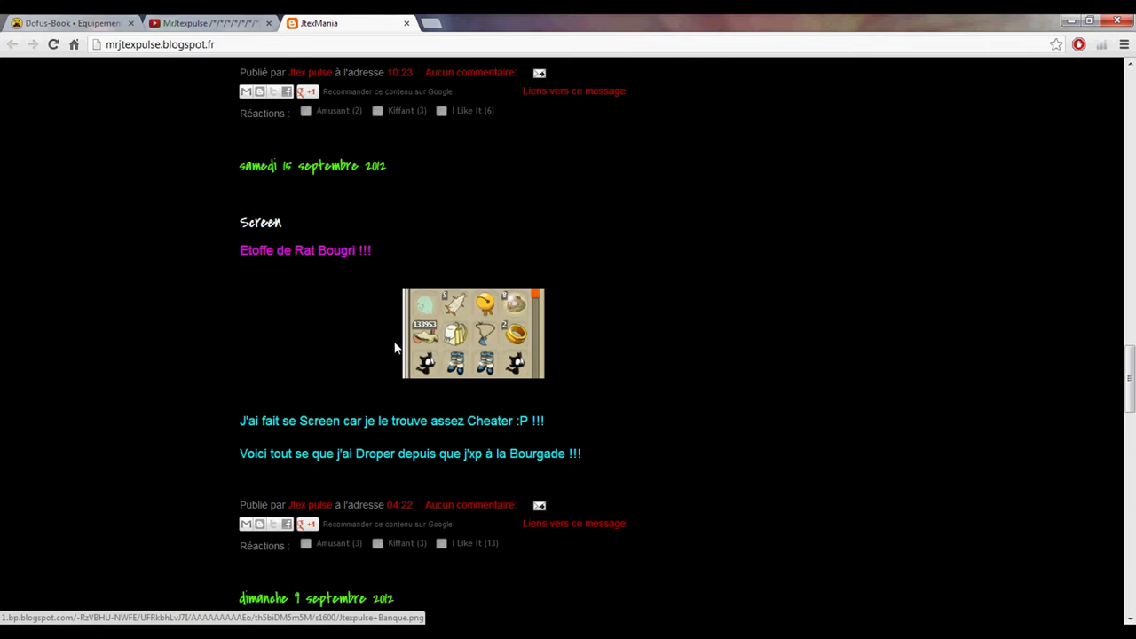
{"action": "scroll", "coordinate": [157, 343], "scroll_direction": "down", "scroll_amount": 6}
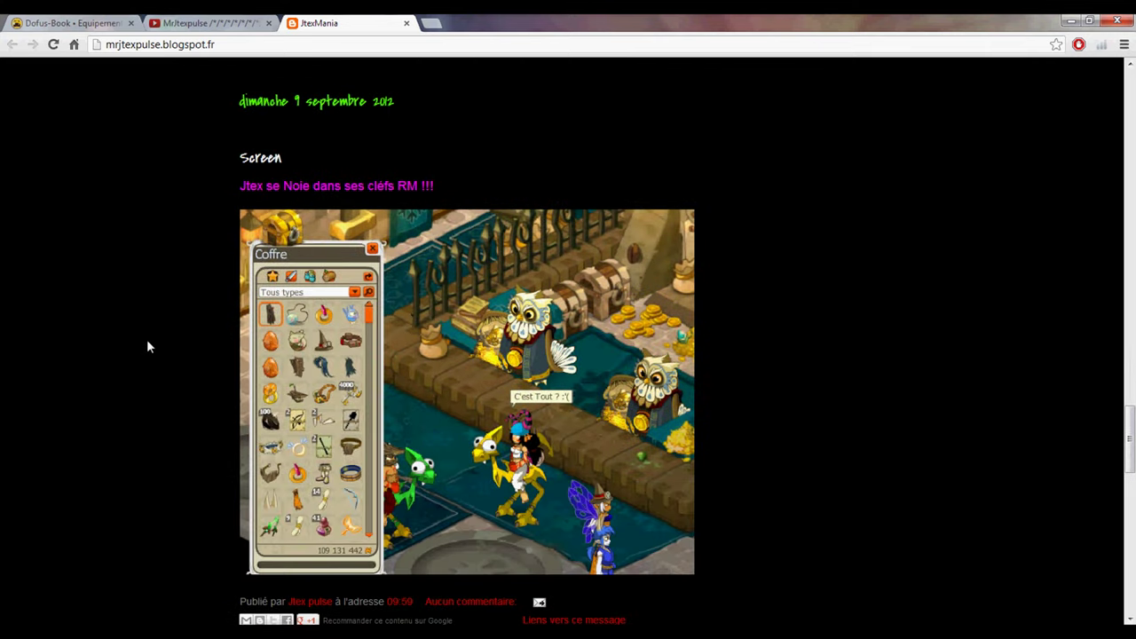
{"action": "scroll", "coordinate": [147, 340], "scroll_direction": "down", "scroll_amount": 1}
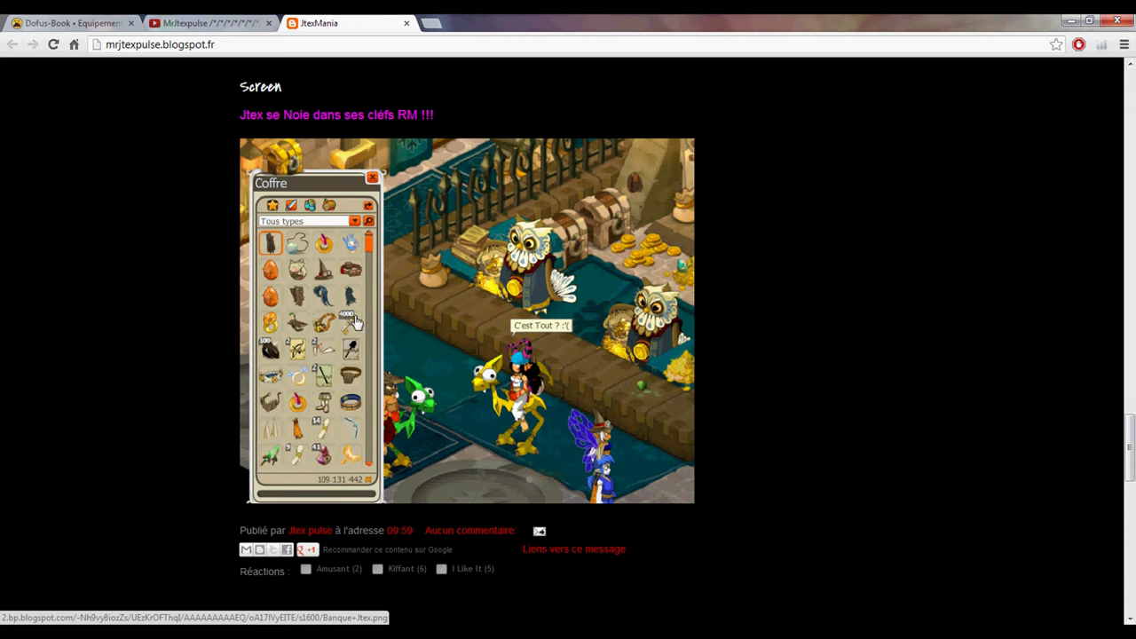
{"action": "scroll", "coordinate": [222, 418], "scroll_direction": "down", "scroll_amount": 8}
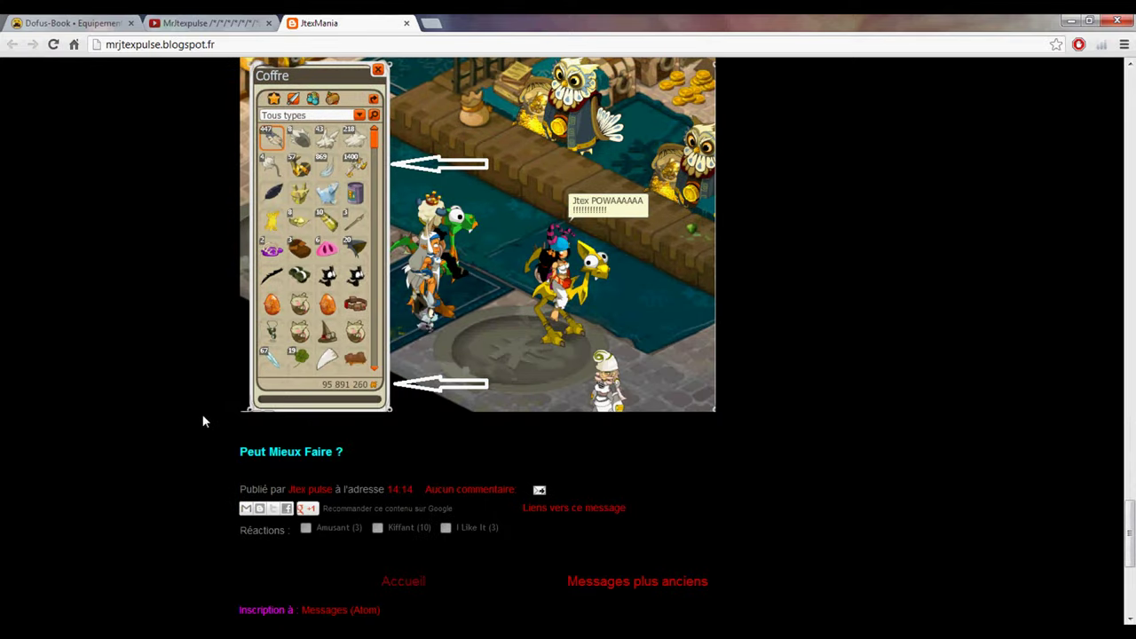
{"action": "scroll", "coordinate": [197, 422], "scroll_direction": "down", "scroll_amount": 5}
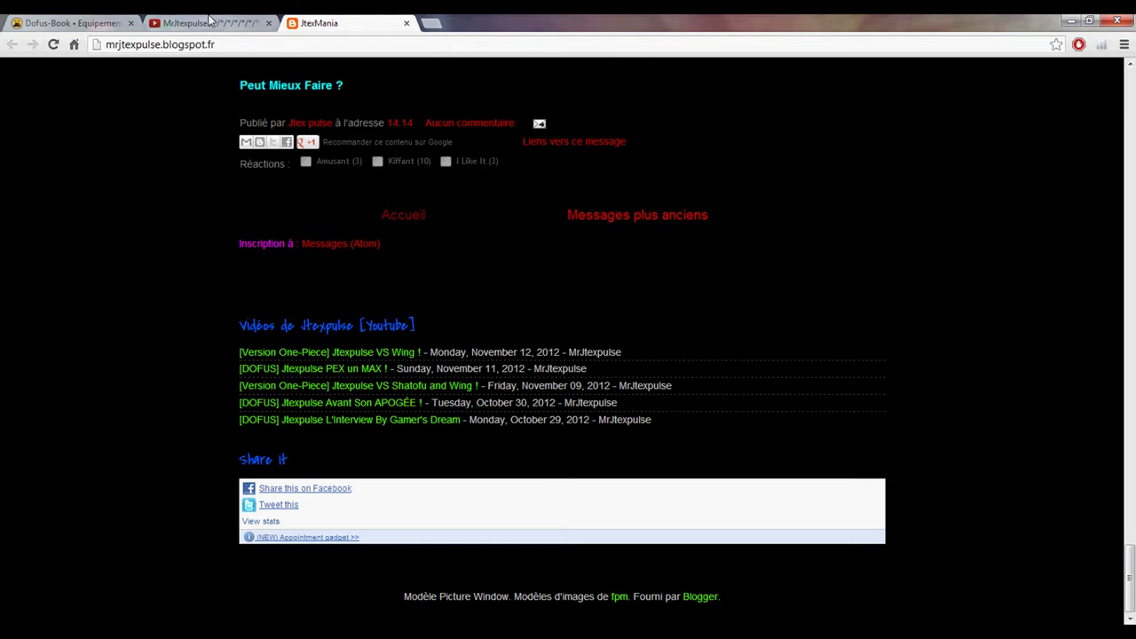
- Return to the Dofus-Book equipment page showing the Sacrieur's stuff #1
{"action": "left_click", "coordinate": [204, 24]}
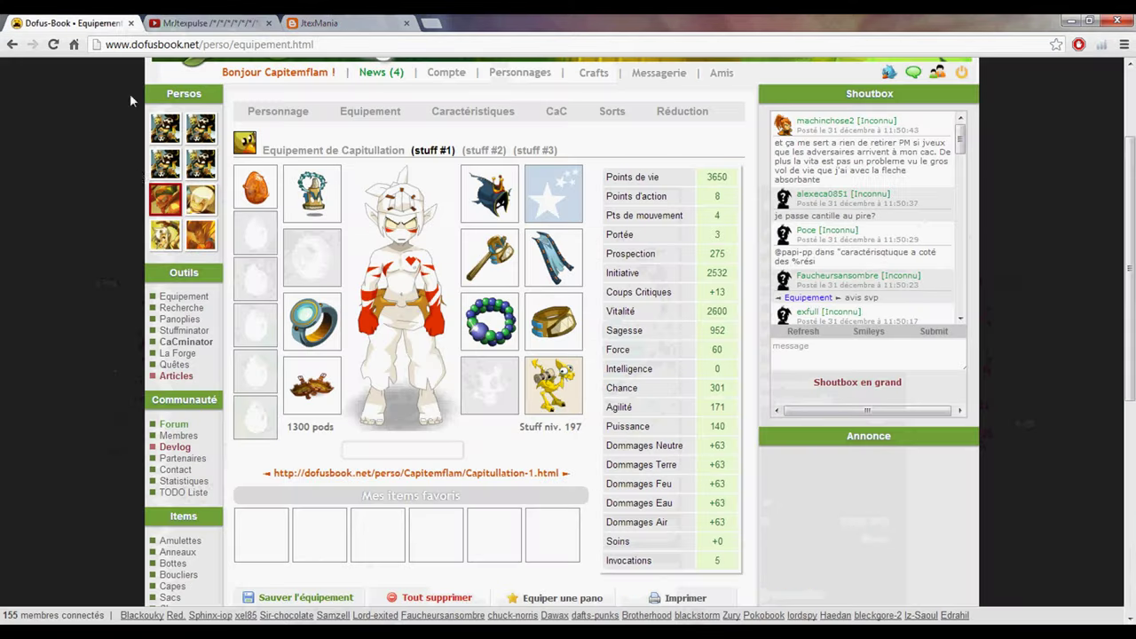
{"action": "left_click", "coordinate": [99, 24]}
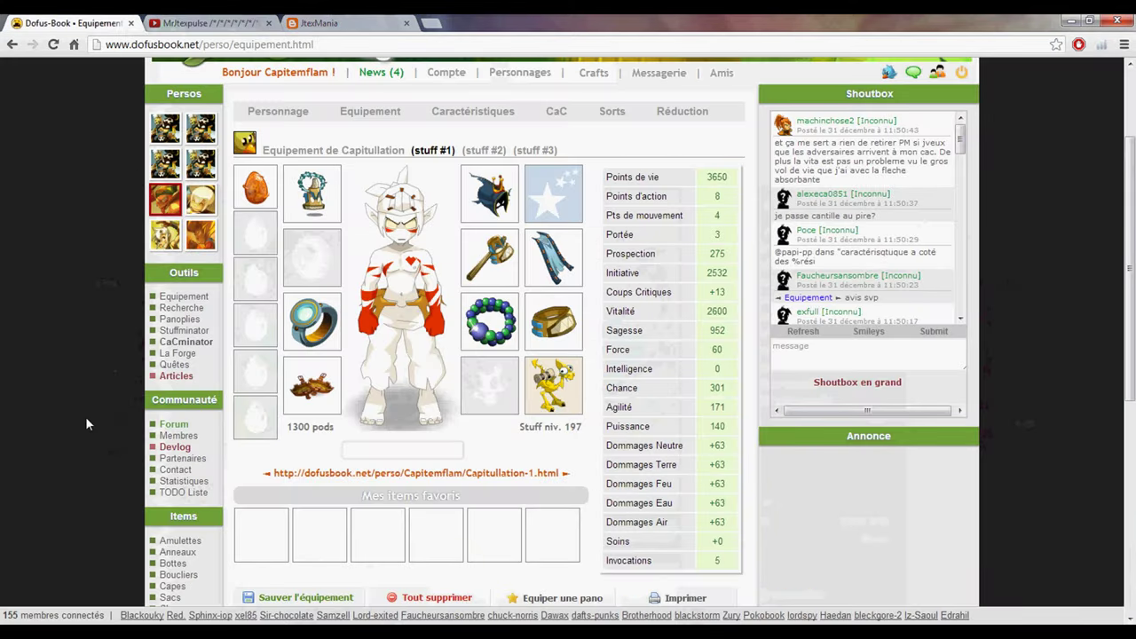